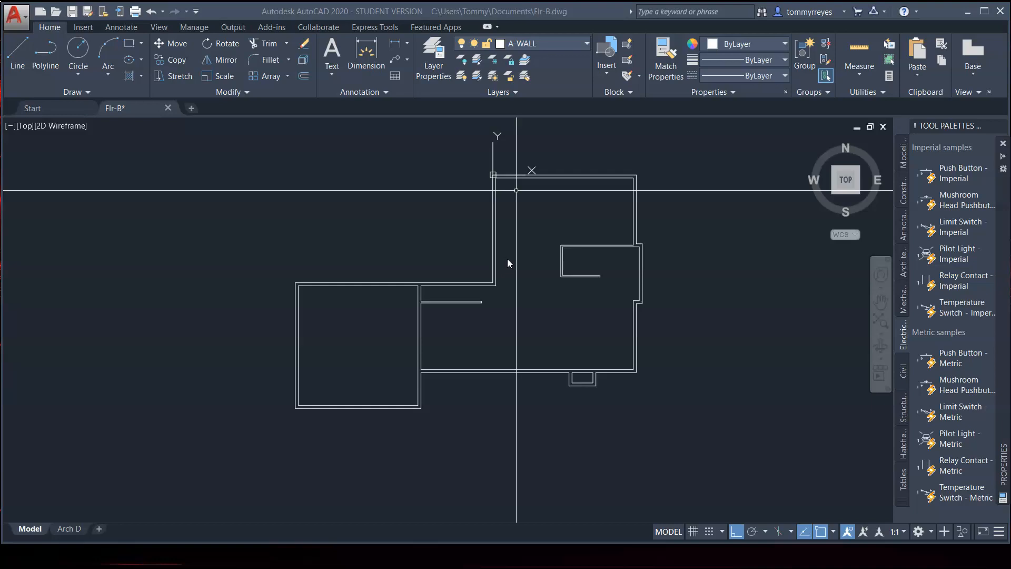
# - Examine the floor plan's exterior walls, from the lower-right corner and the east wall up to the north wall
pyautogui.scroll(6, 617, 376)
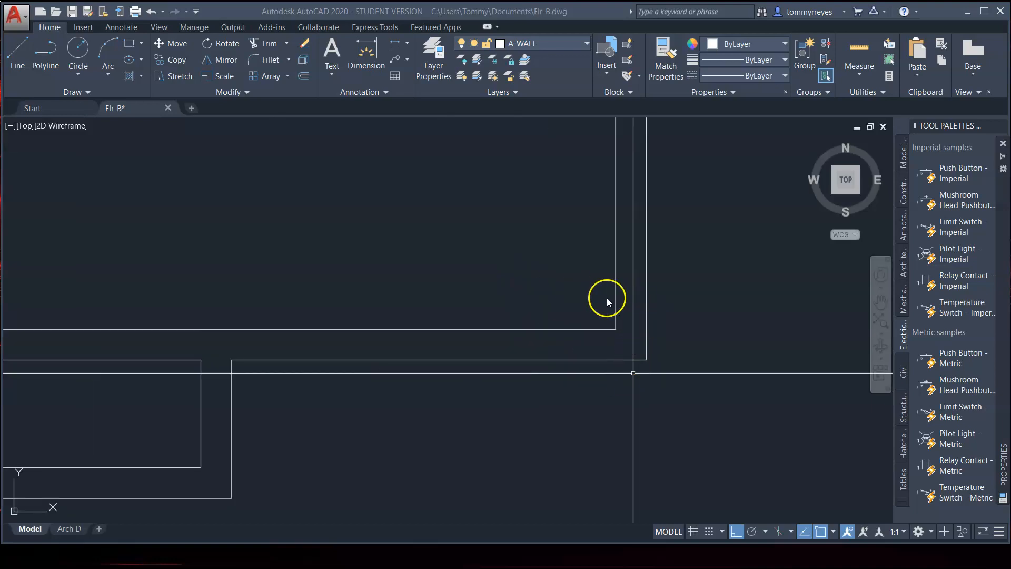
pyautogui.scroll(-3, 697, 399)
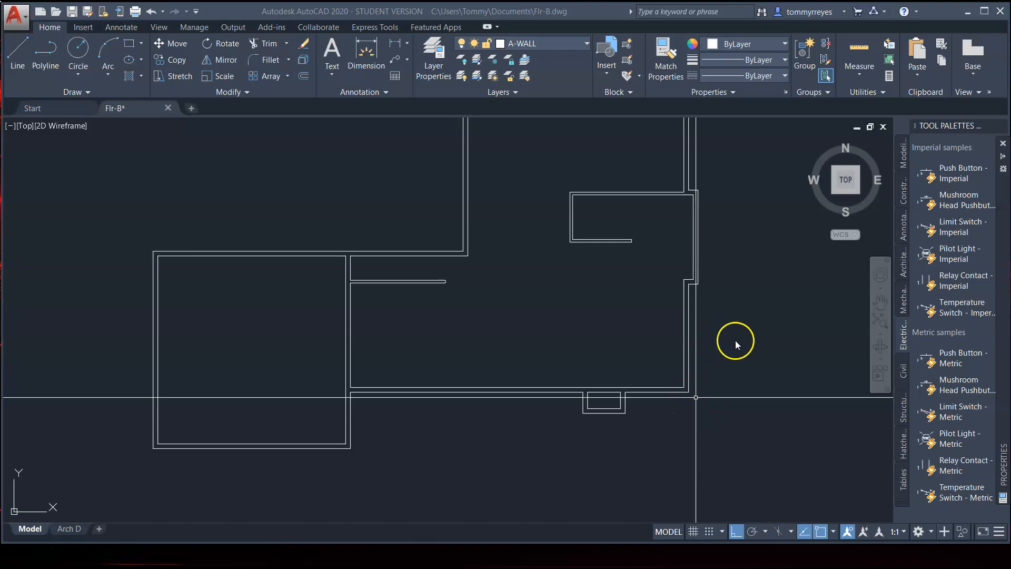
pyautogui.scroll(-3, 679, 376)
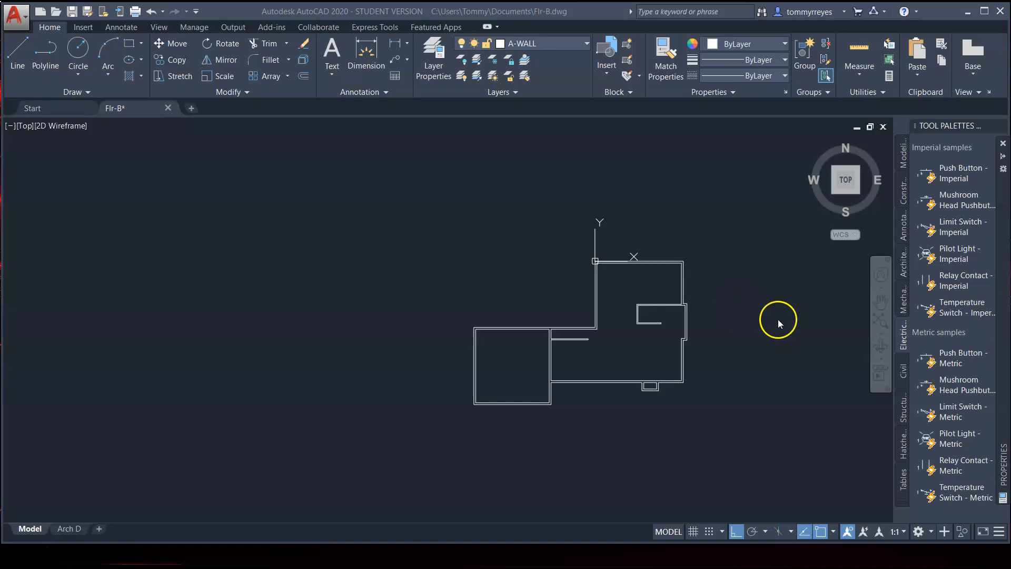
pyautogui.scroll(5, 680, 355)
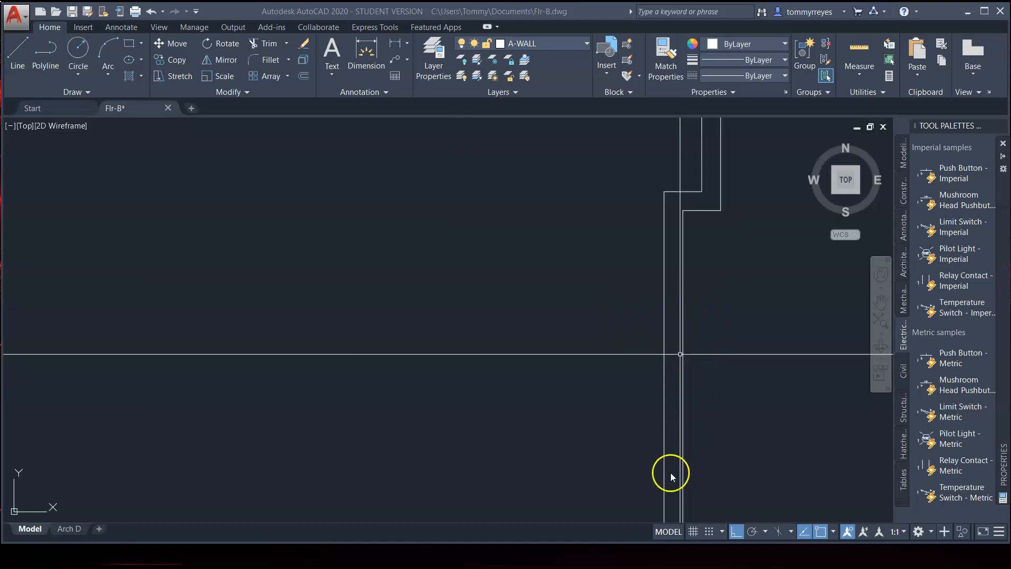
pyautogui.scroll(-5, 693, 379)
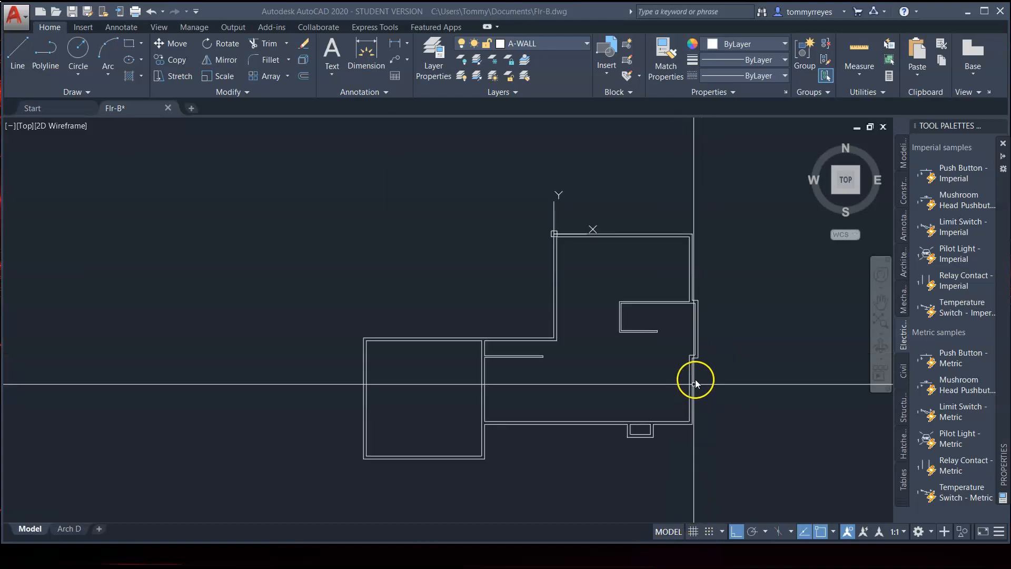
pyautogui.scroll(-4, 648, 229)
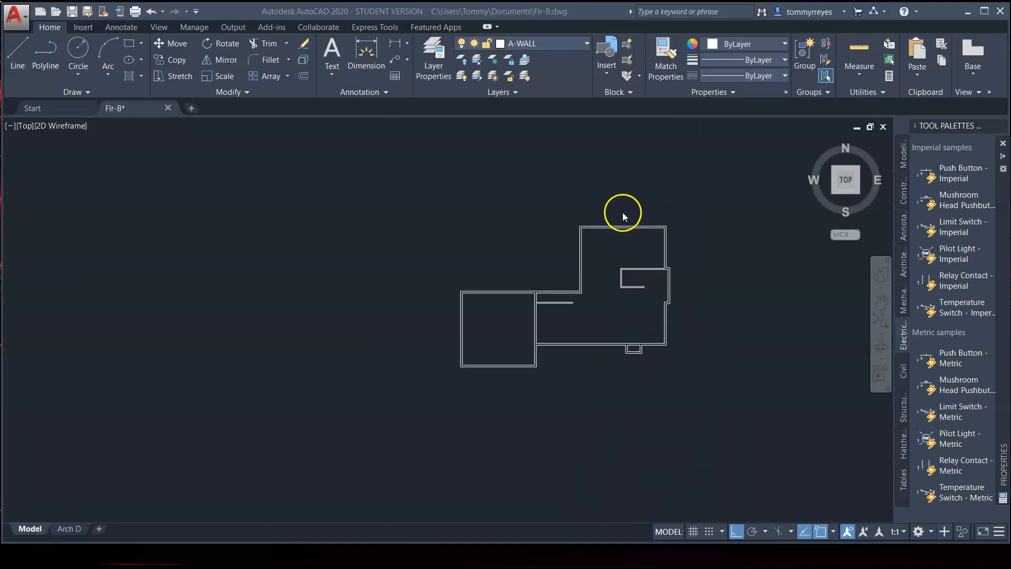
pyautogui.scroll(8, 658, 247)
pyautogui.scroll(-2, 684, 261)
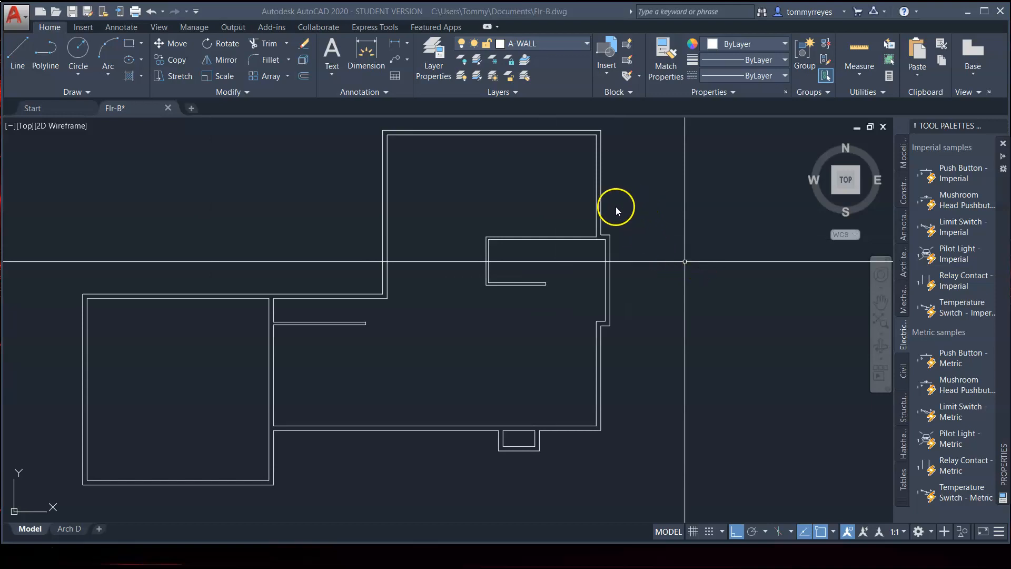
pyautogui.moveTo(672, 218)
pyautogui.mouseDown(button='middle')
pyautogui.moveTo(715, 241)
pyautogui.moveTo(815, 247)
pyautogui.mouseUp(button='middle')
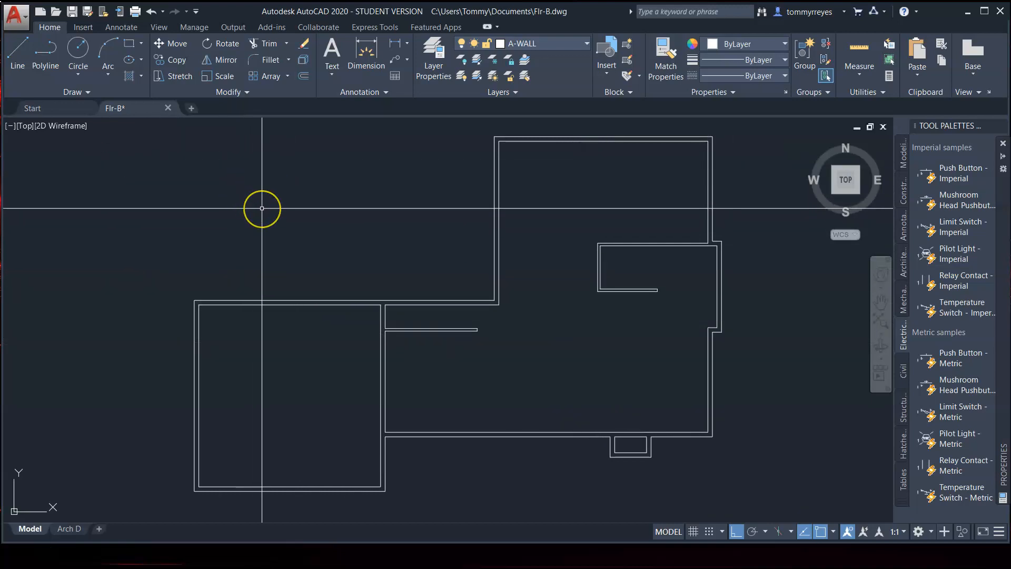
# - Save the drawing as a separate file named Flr-1 in the Documents folder
pyautogui.hotkey('ctrl', 'shift', 's')
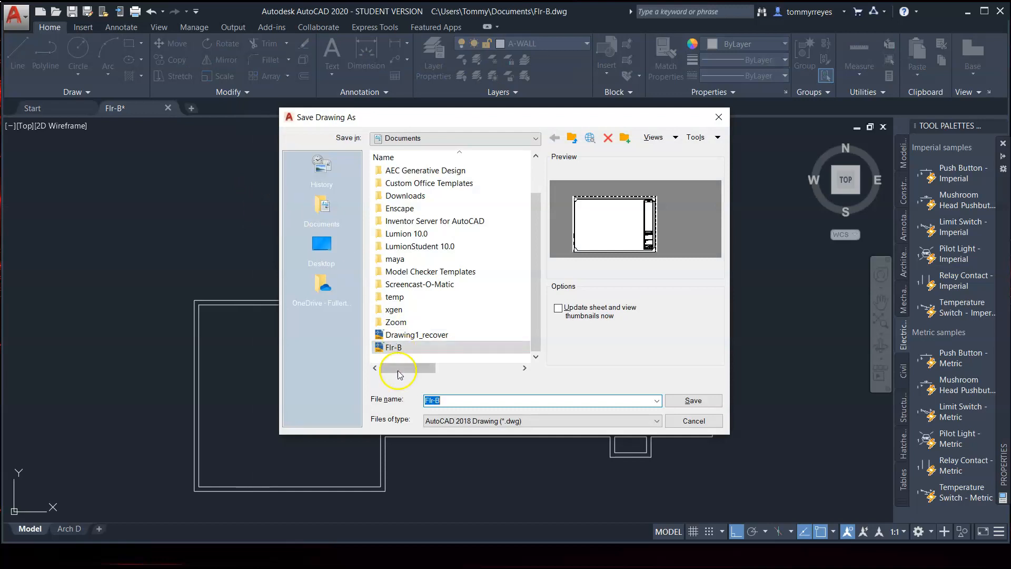
pyautogui.click(442, 400)
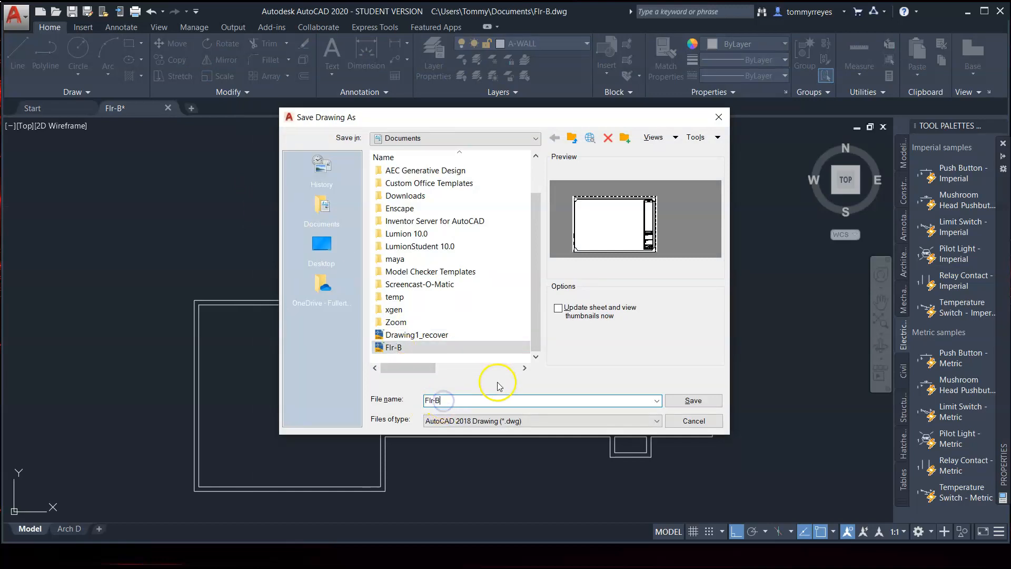
pyautogui.press('BackSpace')
pyautogui.write('1')
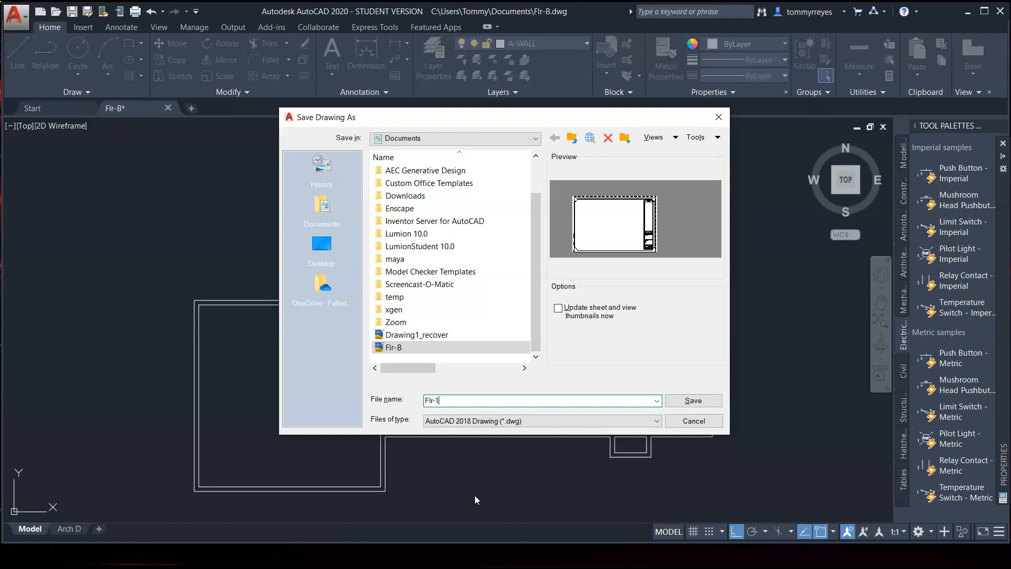
pyautogui.click(694, 401)
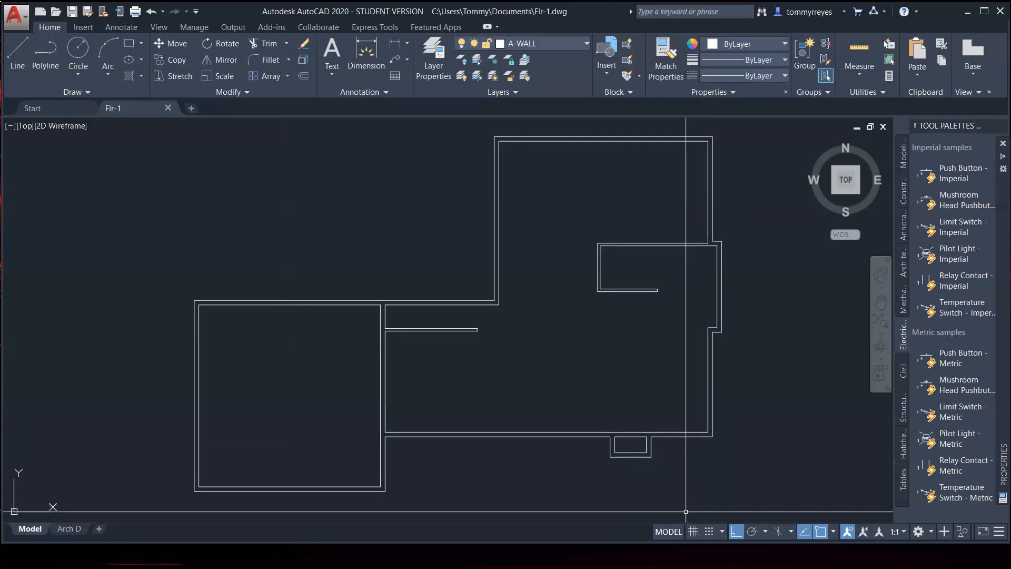
pyautogui.click(681, 532)
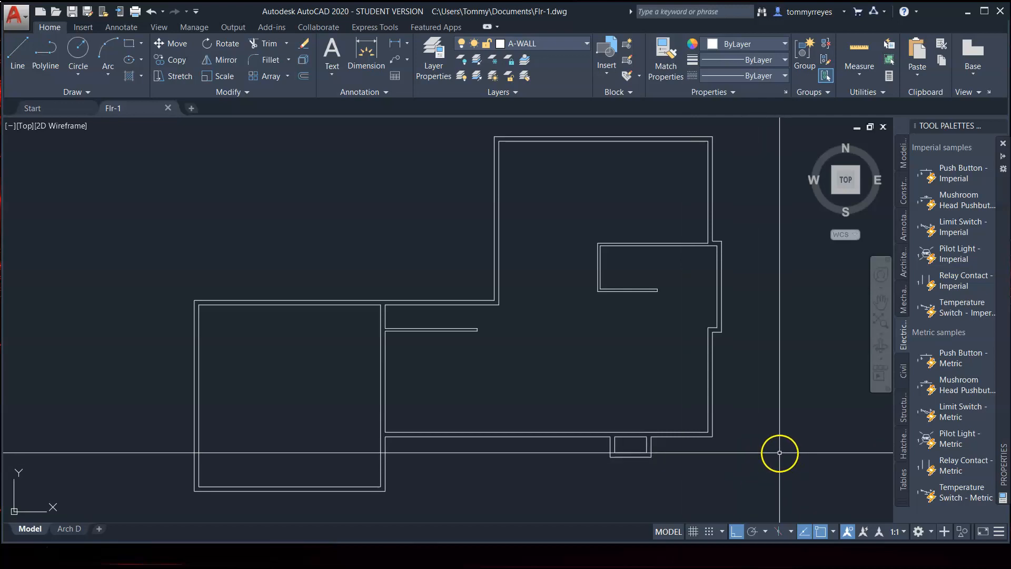
pyautogui.write('dli')
pyautogui.press('Return')
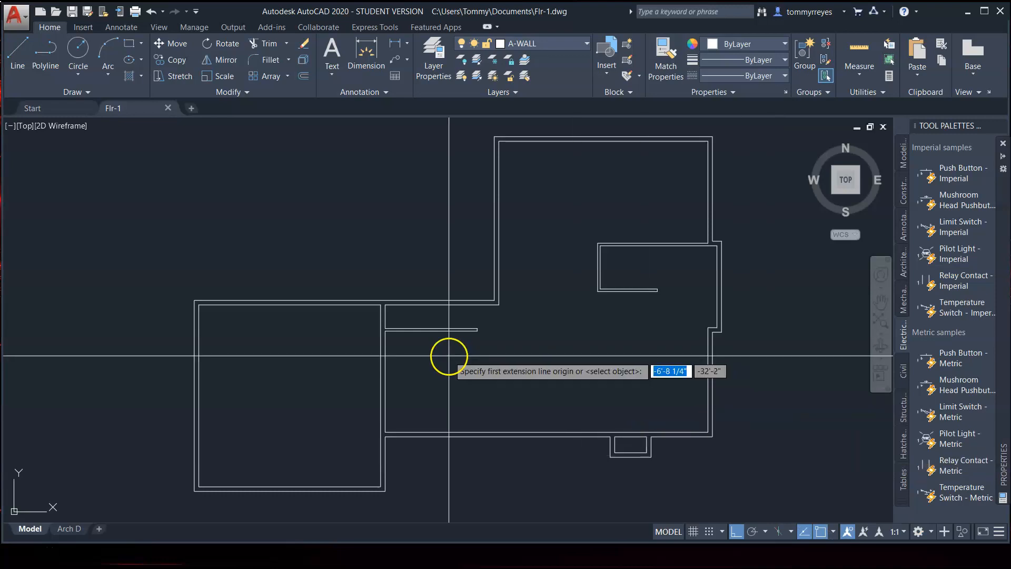
pyautogui.click(196, 395)
pyautogui.click(375, 395)
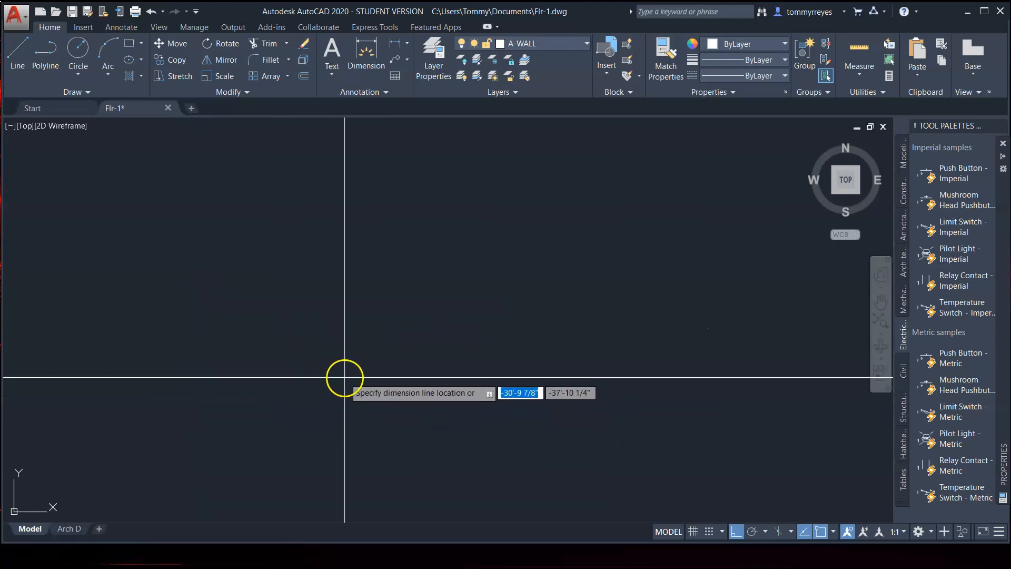
pyautogui.click(536, 408)
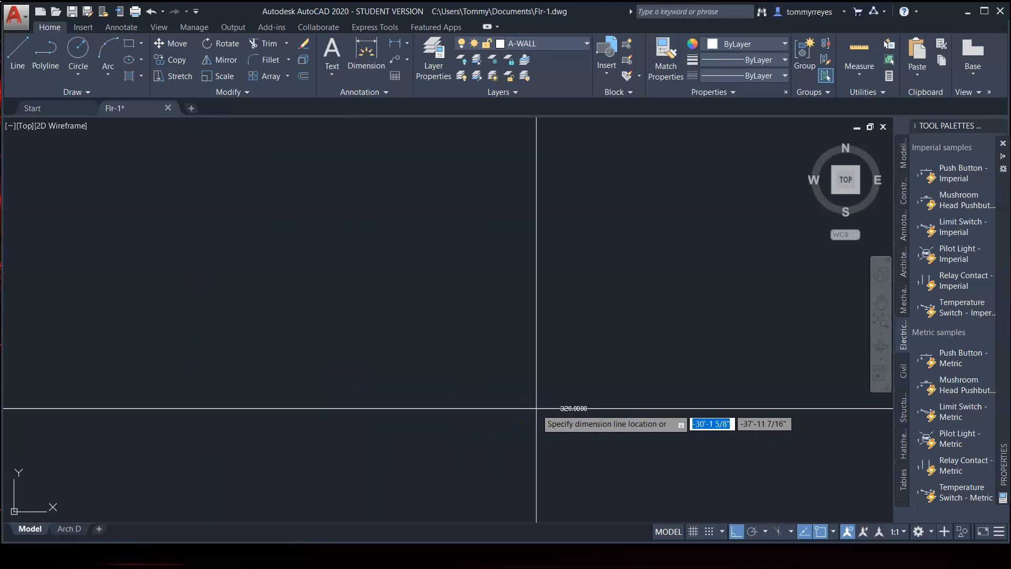
pyautogui.scroll(-5, 545, 405)
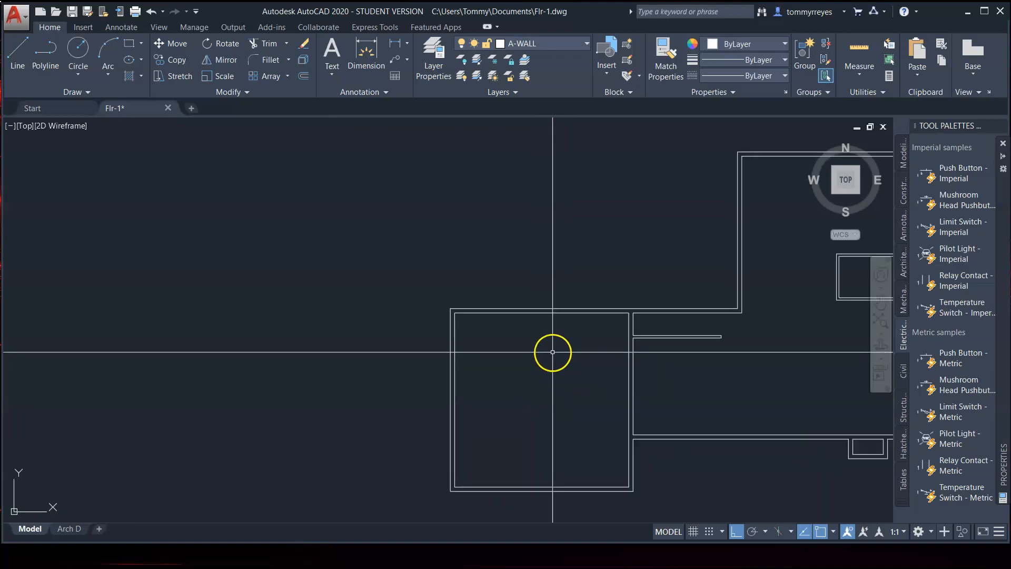
# - Show the properties of the southwest square room's upper inner wall line docked beside the drawing, and check the line's length
pyautogui.click(557, 311)
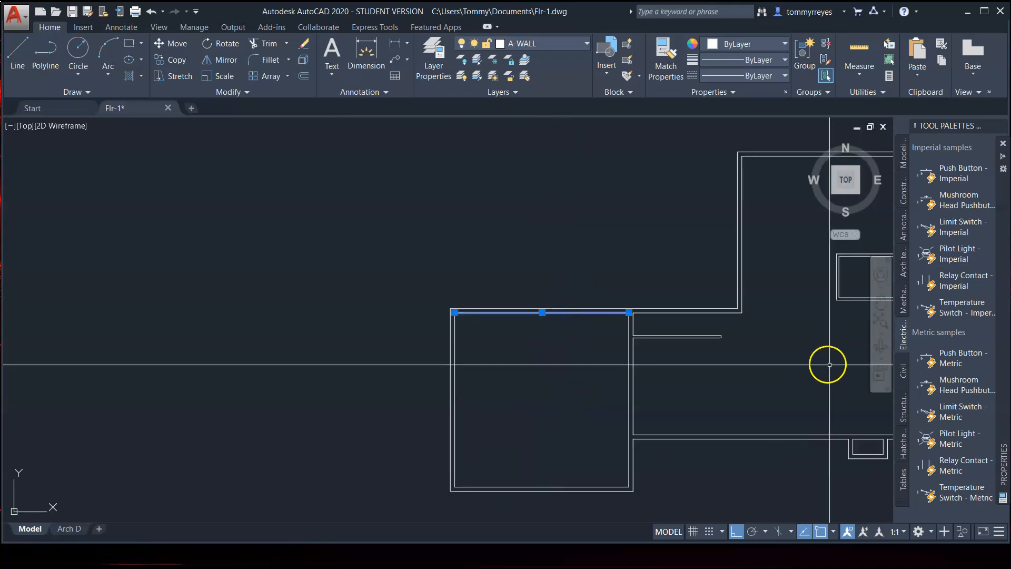
pyautogui.rightClick(581, 312)
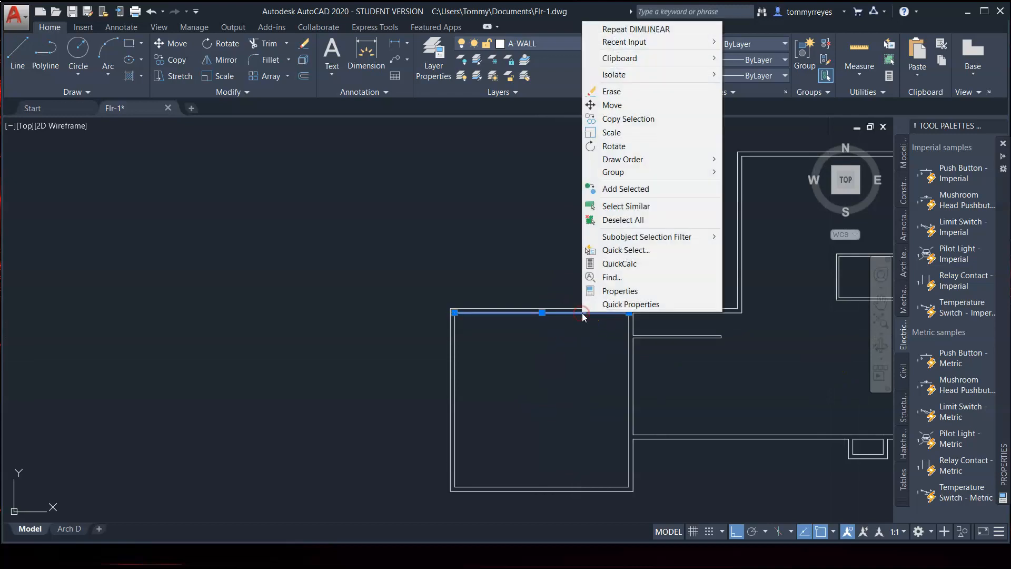
pyautogui.click(619, 291)
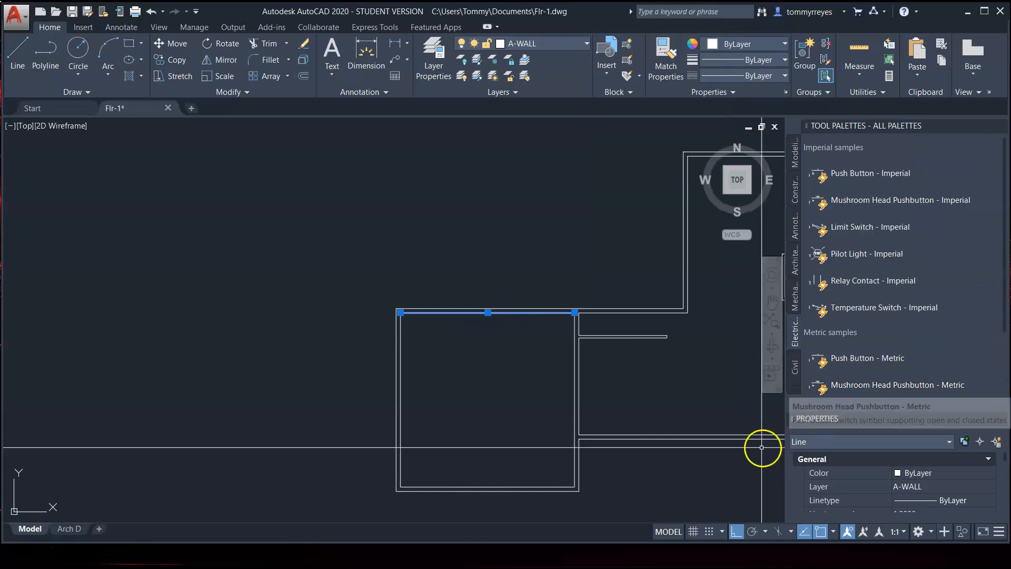
pyautogui.moveTo(882, 418)
pyautogui.mouseDown()
pyautogui.moveTo(760, 397)
pyautogui.moveTo(656, 316)
pyautogui.moveTo(616, 226)
pyautogui.moveTo(624, 222)
pyautogui.mouseUp()
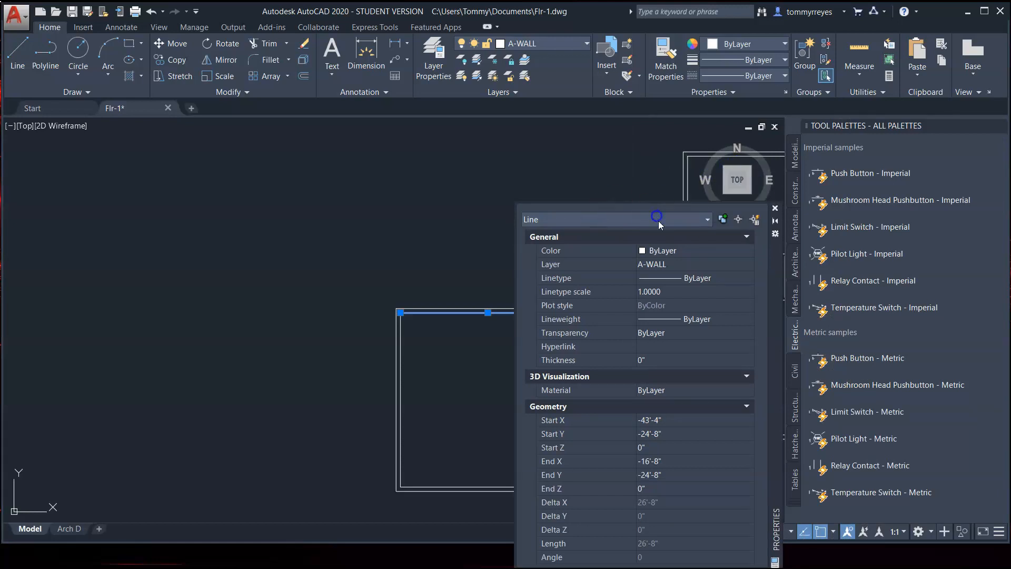
pyautogui.moveTo(775, 273)
pyautogui.mouseDown()
pyautogui.moveTo(736, 256)
pyautogui.moveTo(861, 208)
pyautogui.moveTo(828, 238)
pyautogui.moveTo(806, 231)
pyautogui.mouseUp()
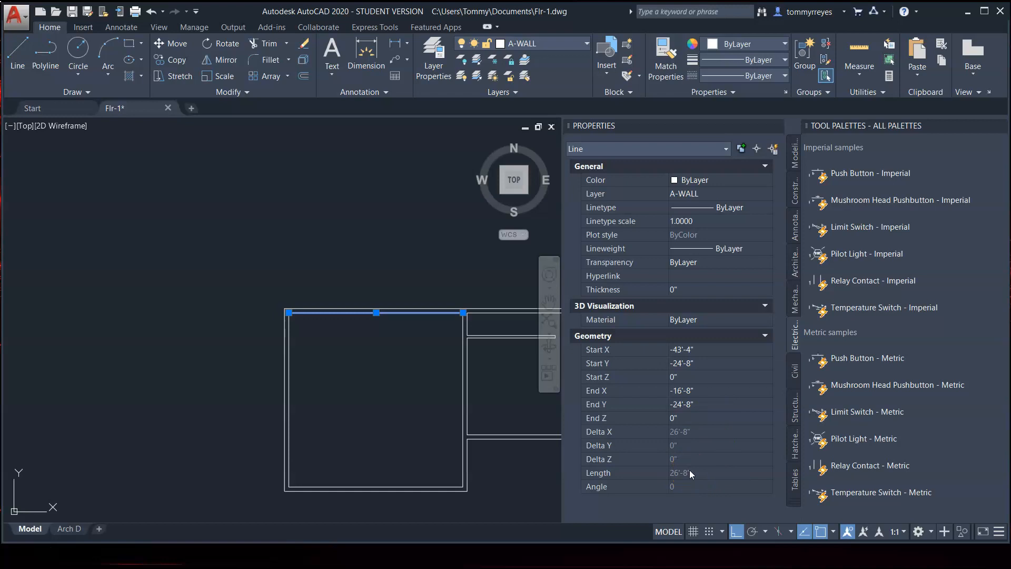
pyautogui.press('Escape')
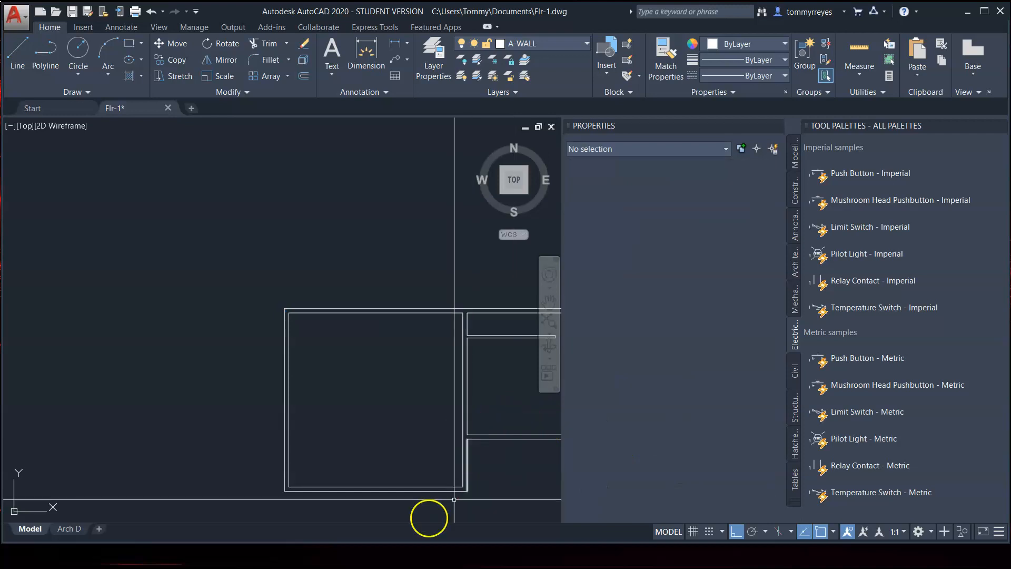
# - Check the lengths of the square room's lower outer wall line and of the upper outer wall line running east from its northwest corner
pyautogui.click(343, 491)
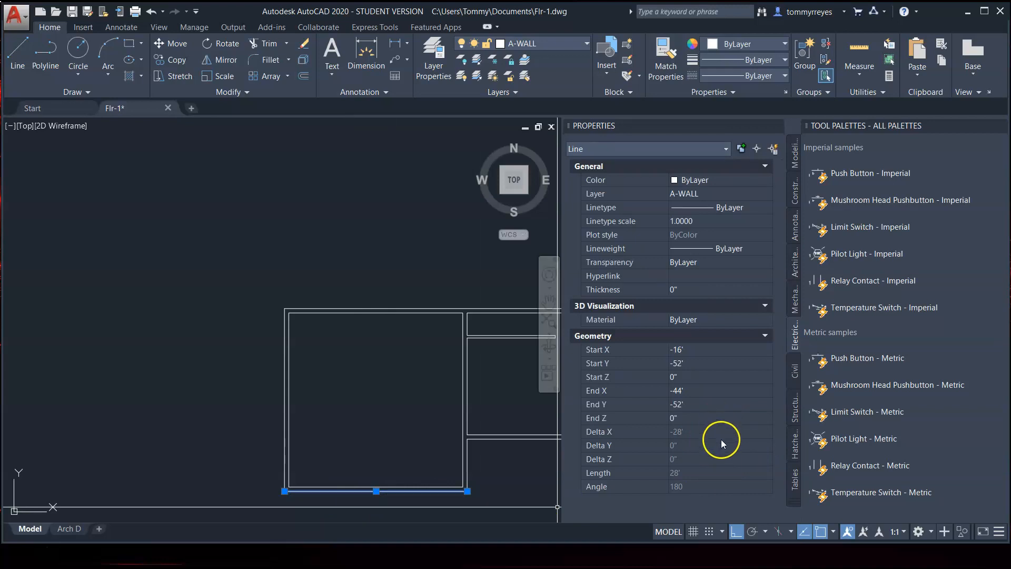
pyautogui.click(715, 473)
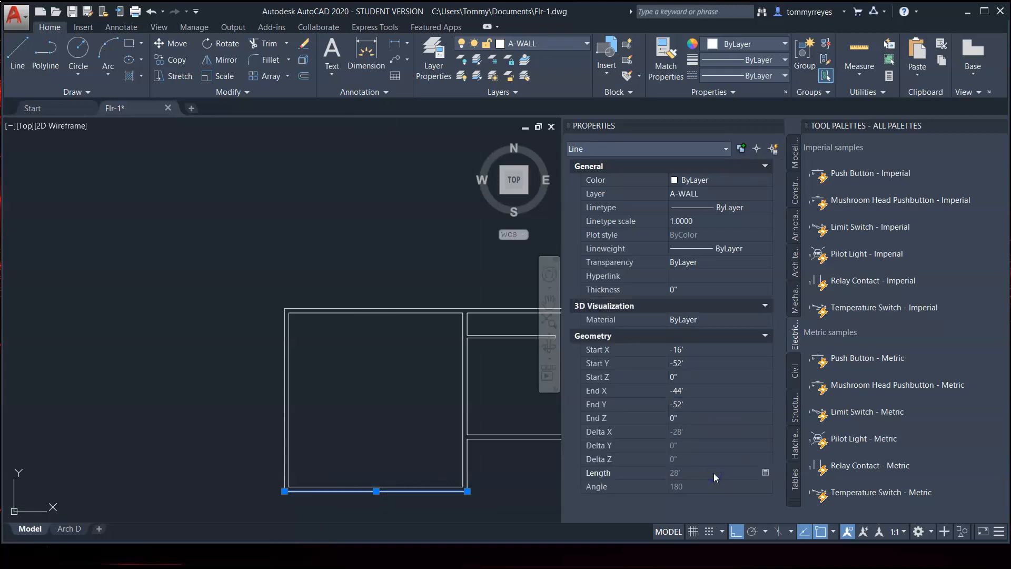
pyautogui.scroll(-5, 361, 241)
pyautogui.scroll(4, 436, 278)
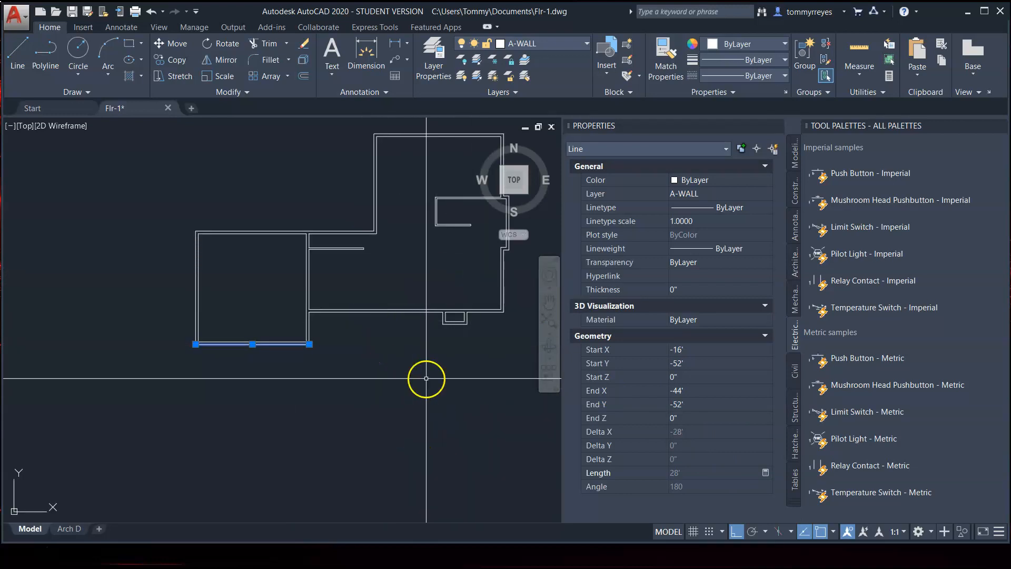
pyautogui.scroll(2, 422, 304)
pyautogui.press('Escape')
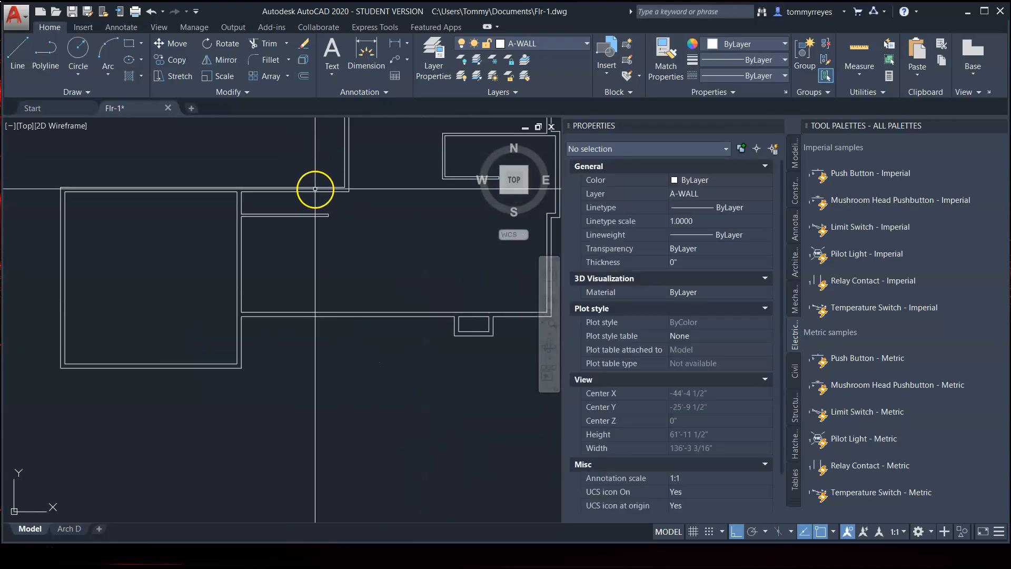
pyautogui.click(314, 187)
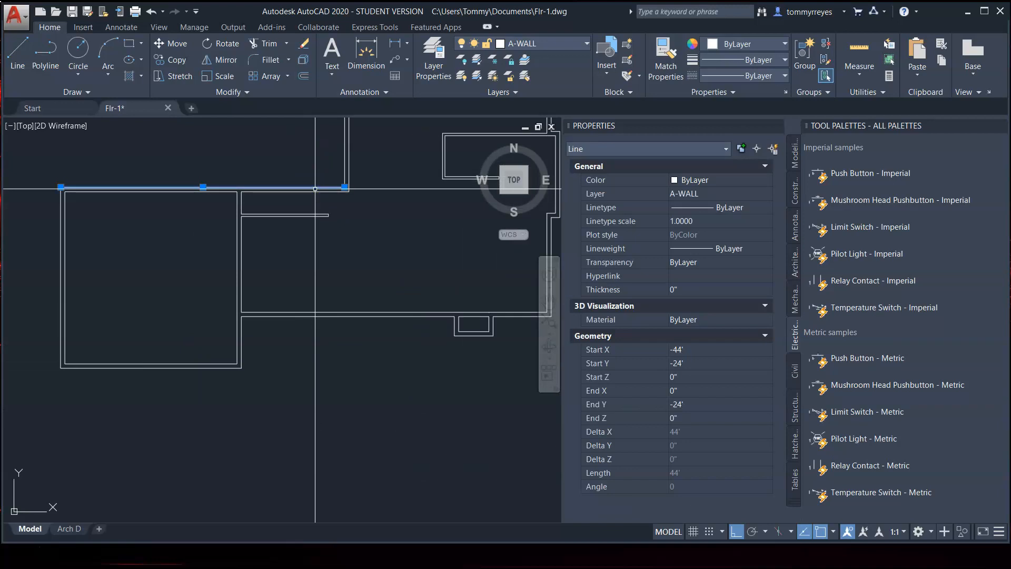
pyautogui.press('Escape')
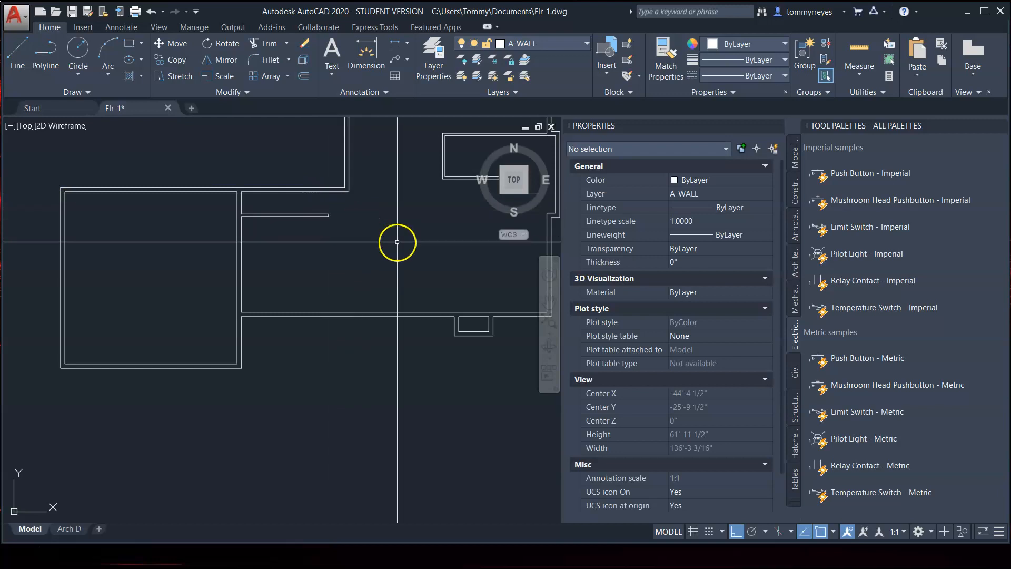
# - Check the lengths of the main area's long lower outer wall line and the small southern bump-out's outermost line
pyautogui.click(352, 316)
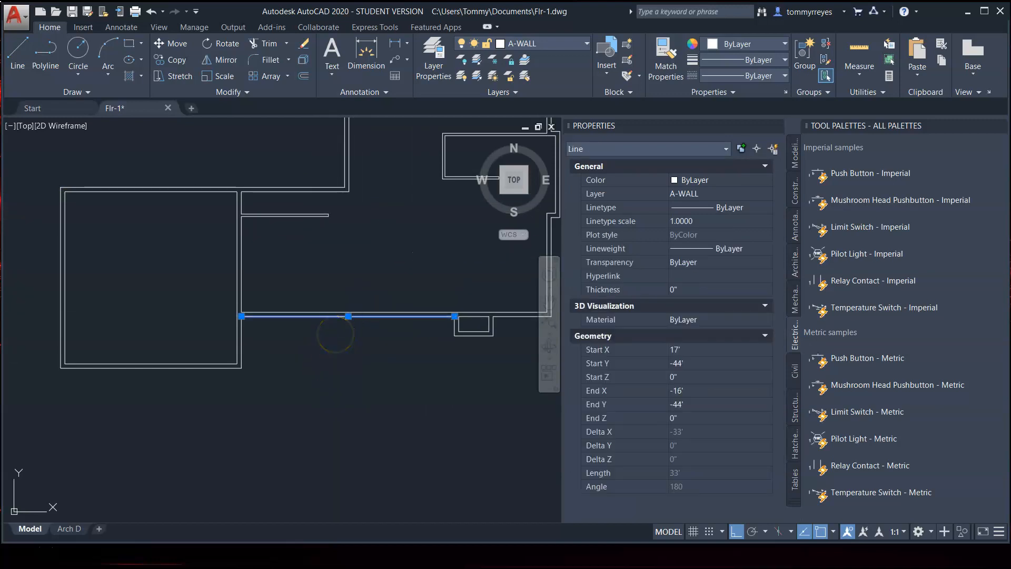
pyautogui.press('Escape')
pyautogui.click(469, 335)
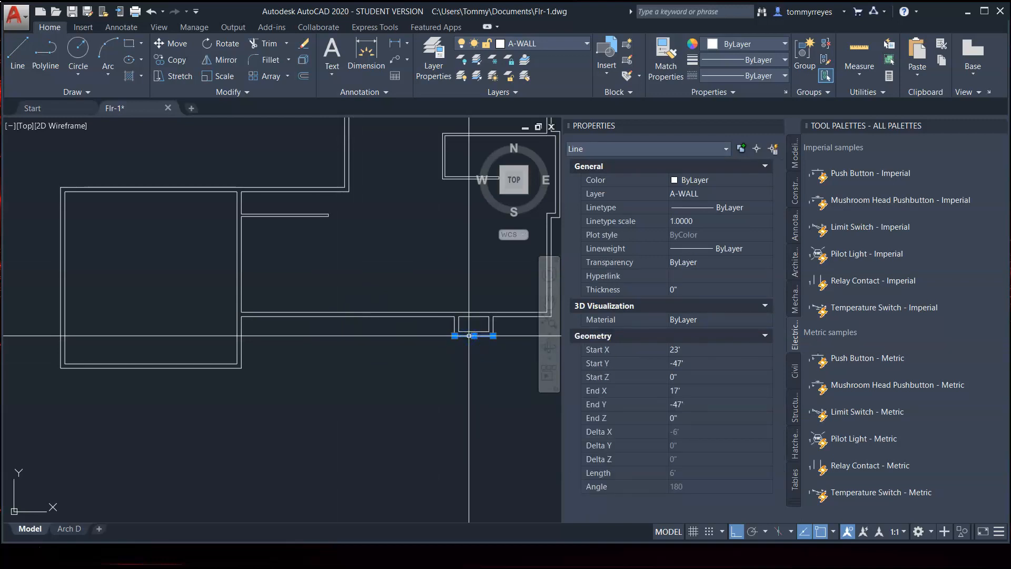
pyautogui.press('Escape')
# - Check the lengths of the short outer wall line east of the southern bump-out and the outer east wall line above it
pyautogui.scroll(-3, 417, 368)
pyautogui.scroll(3, 445, 350)
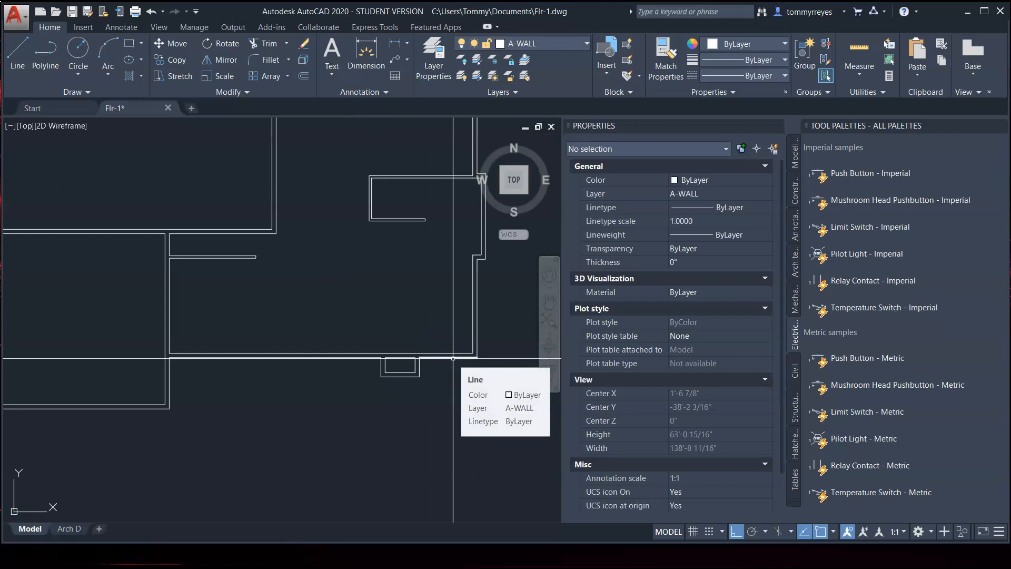
pyautogui.click(453, 358)
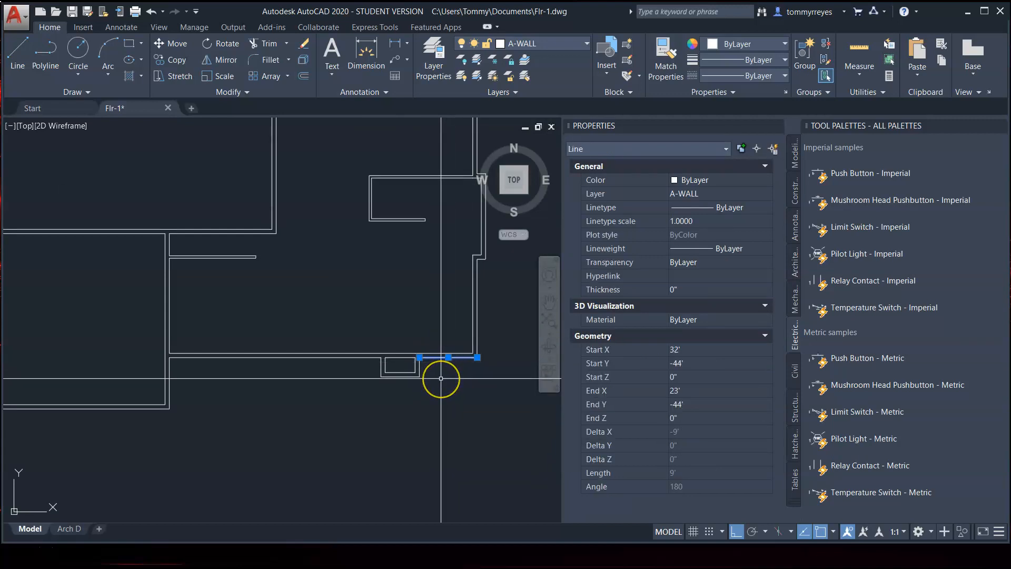
pyautogui.press('Escape')
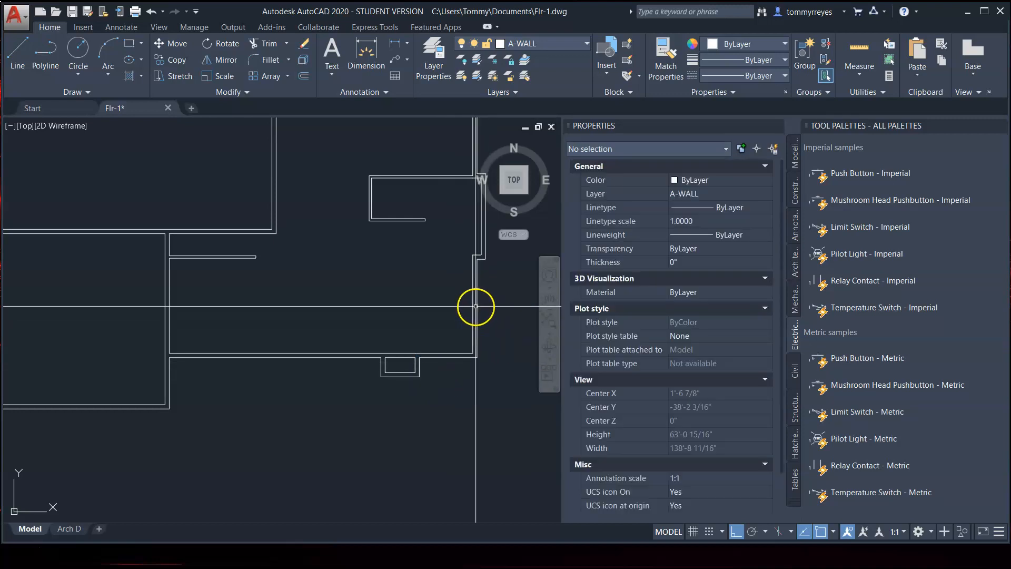
pyautogui.click(475, 306)
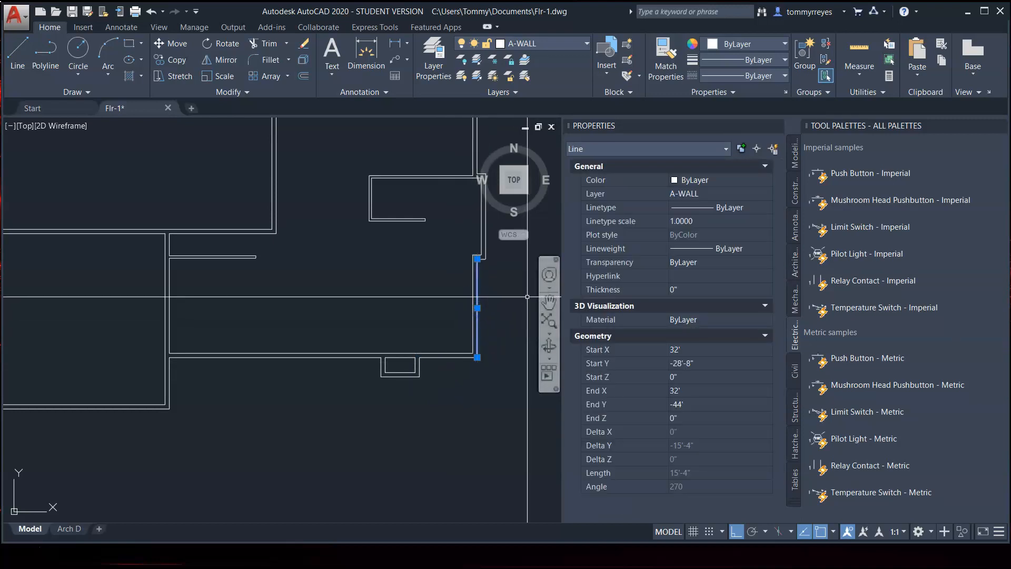
# - Check the lengths of the short outer jog line below the east bump-out and of the bump-out's outer east wall line
pyautogui.press('Escape')
pyautogui.click(481, 258)
pyautogui.click(481, 258)
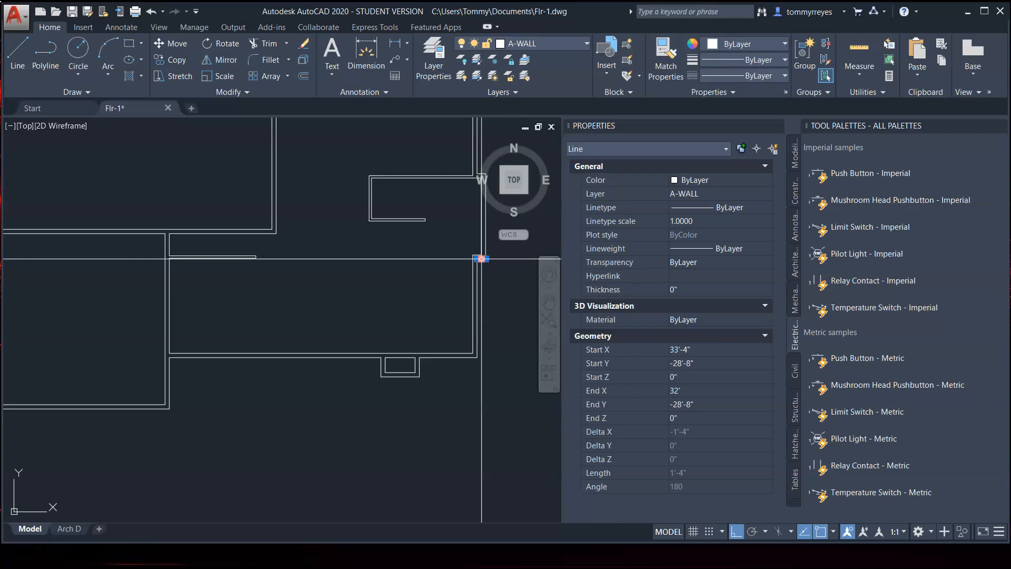
pyautogui.press('Escape')
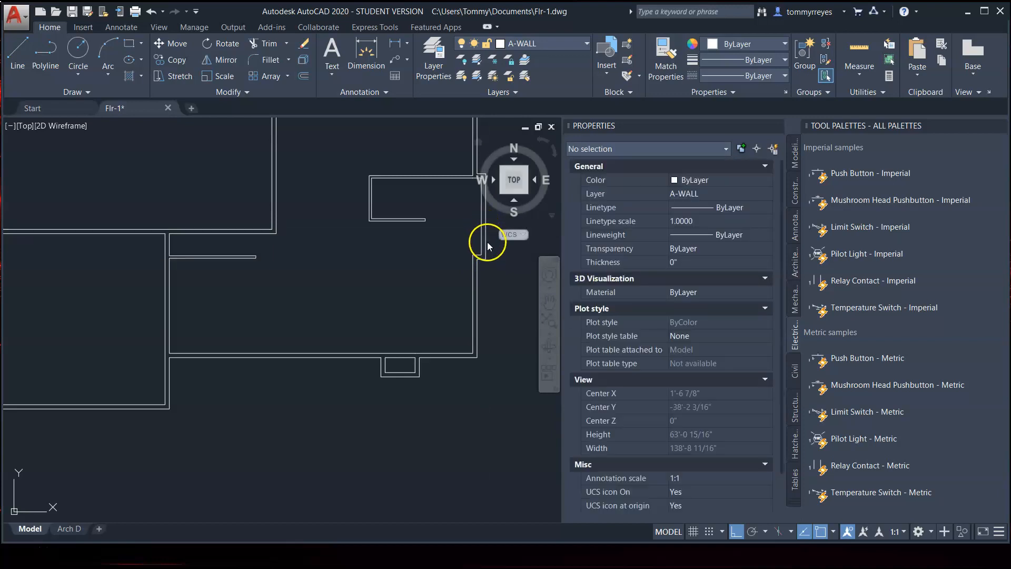
pyautogui.click(485, 247)
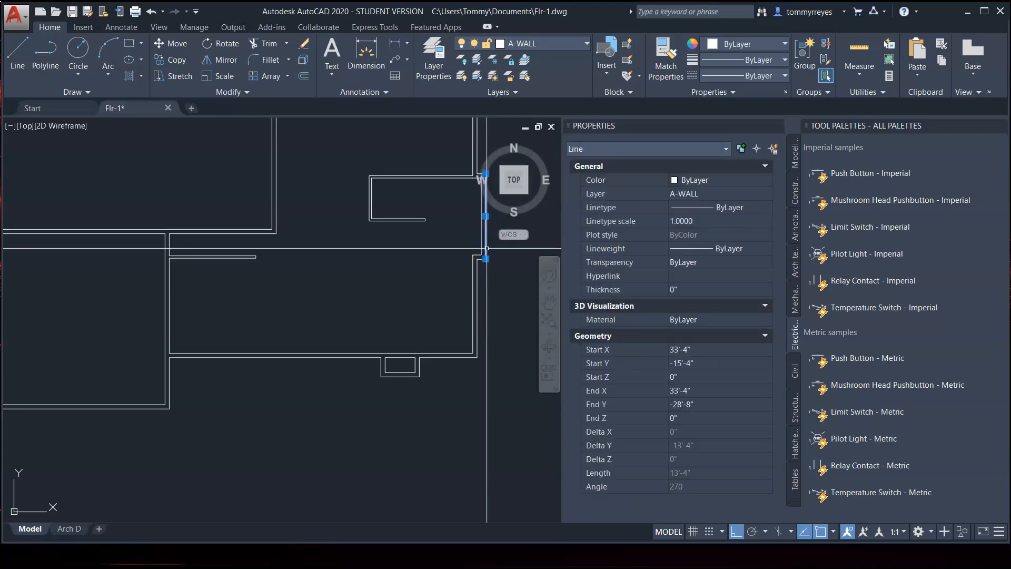
# - Check the lengths of the upper area's outer east wall line and its outer north wall line
pyautogui.scroll(-6, 471, 337)
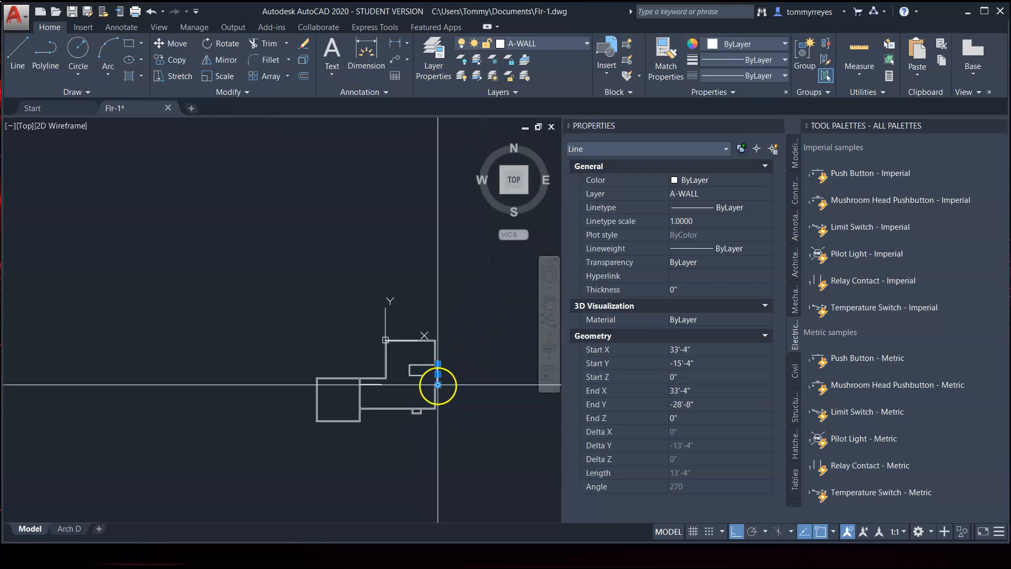
pyautogui.scroll(6, 438, 384)
pyautogui.press('Escape')
pyautogui.click(418, 296)
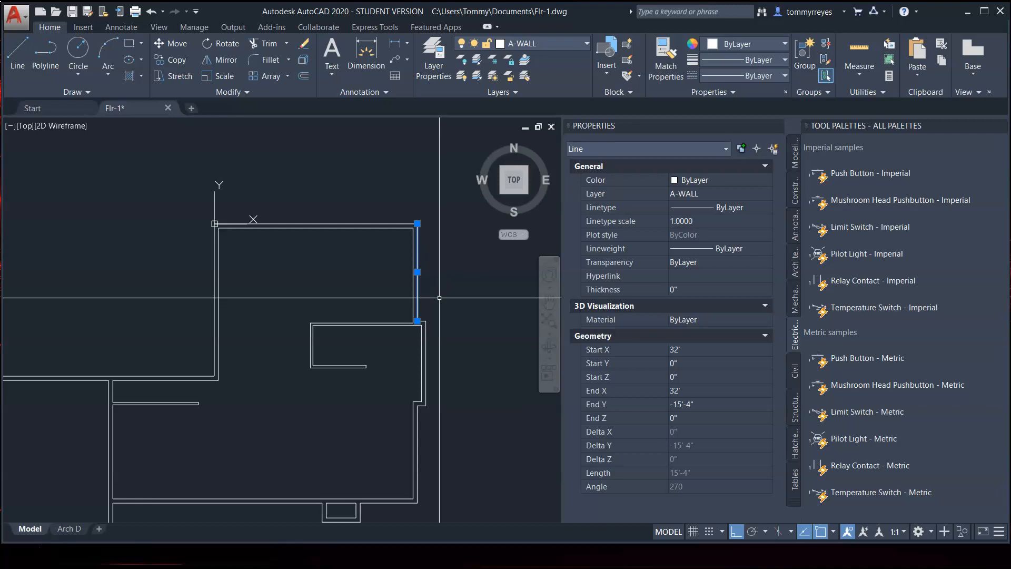
pyautogui.press('Escape')
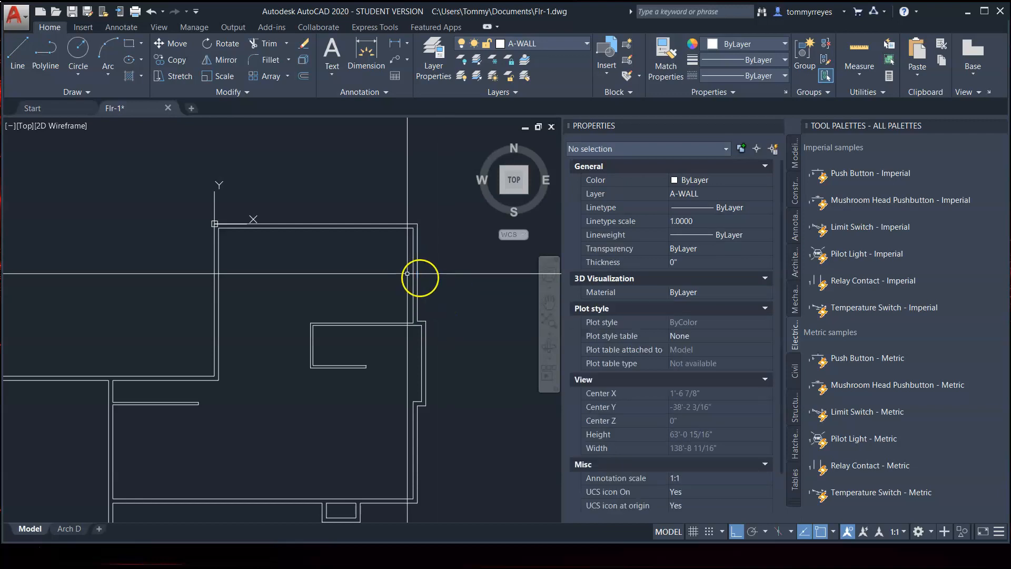
pyautogui.click(335, 223)
pyautogui.press('Escape')
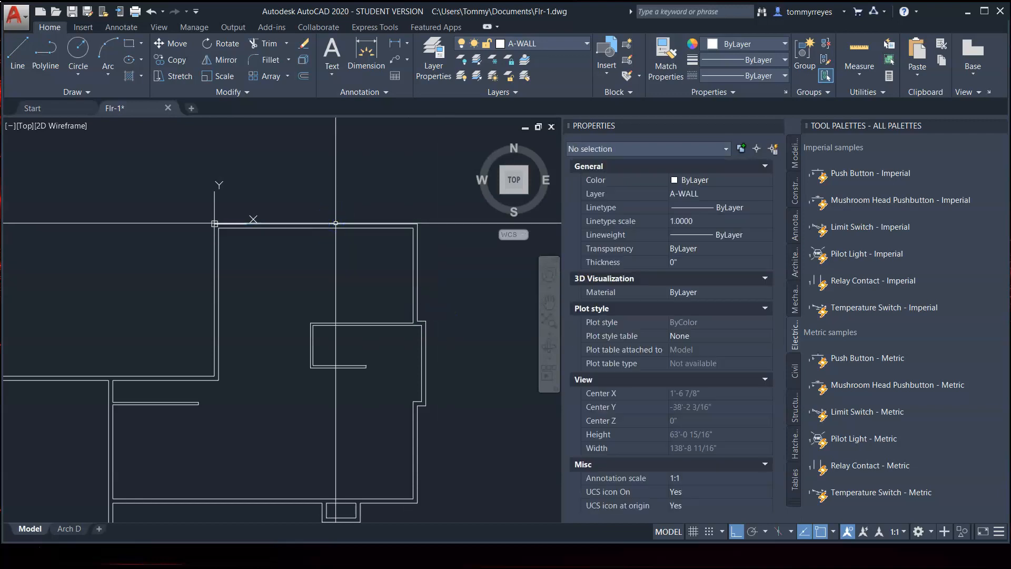
# - Check the lengths of the upper area's outer west wall line and the long outer wall line running west to the square room
pyautogui.click(215, 286)
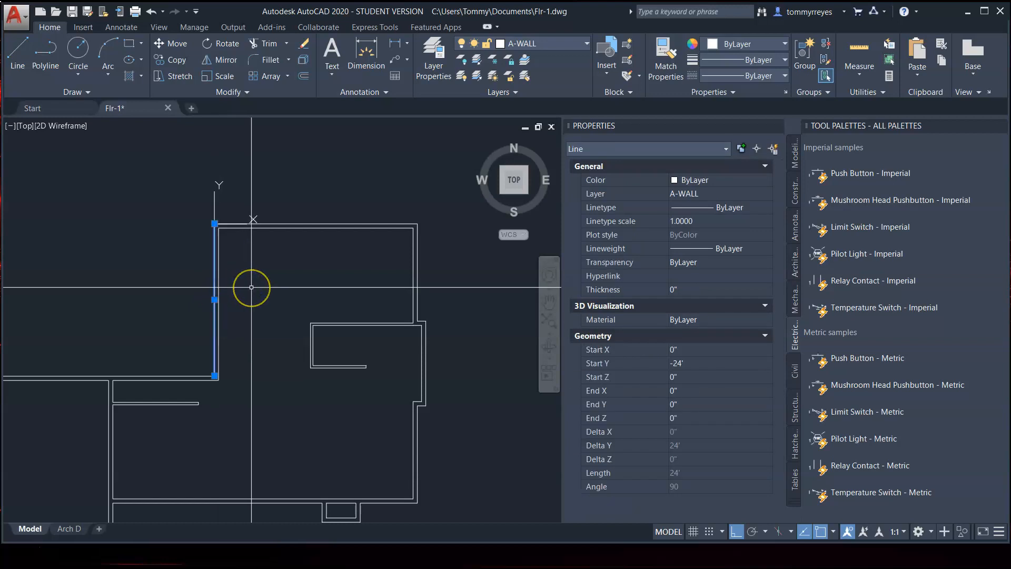
pyautogui.scroll(-6, 295, 286)
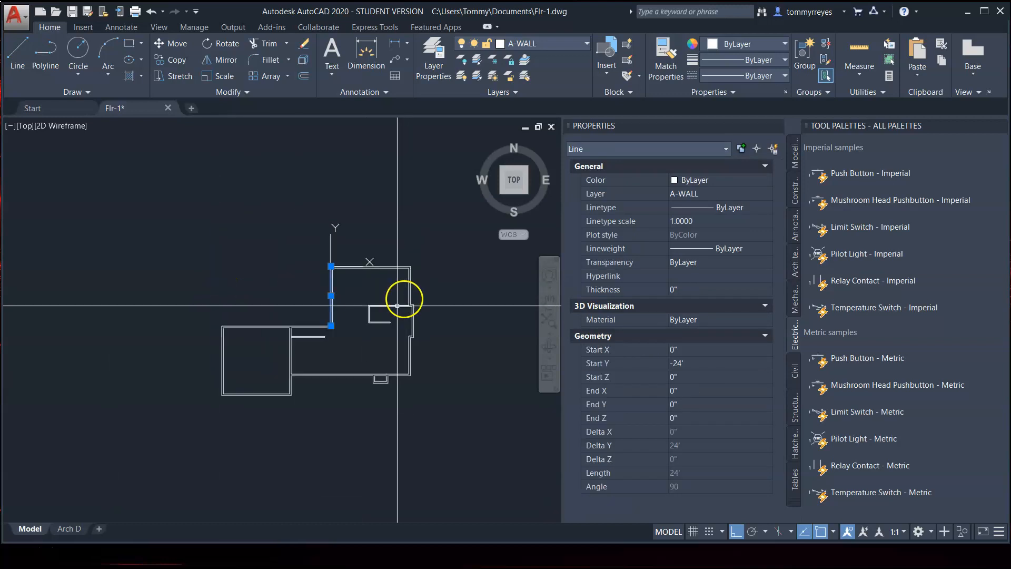
pyautogui.scroll(4, 295, 326)
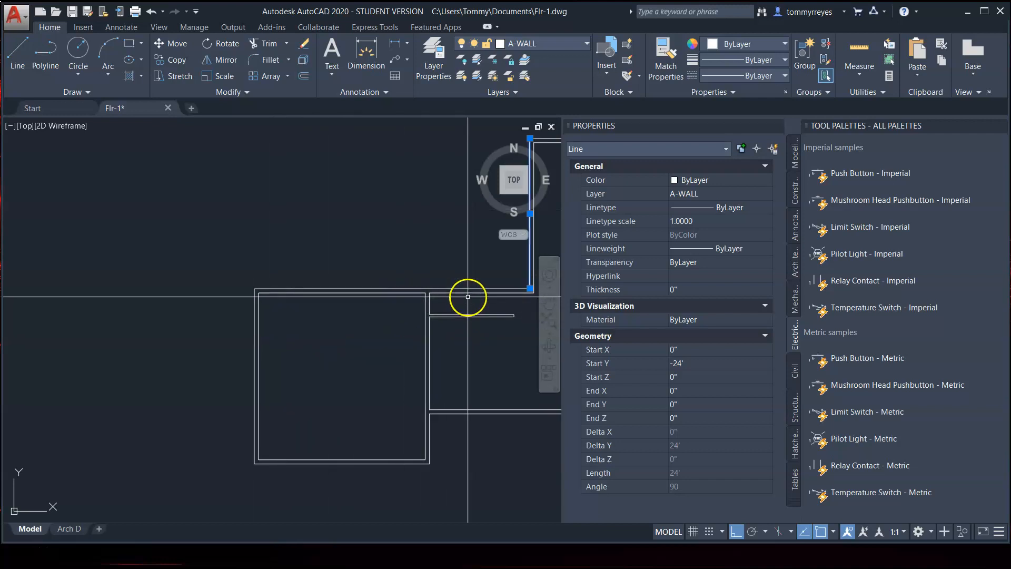
pyautogui.press('Escape')
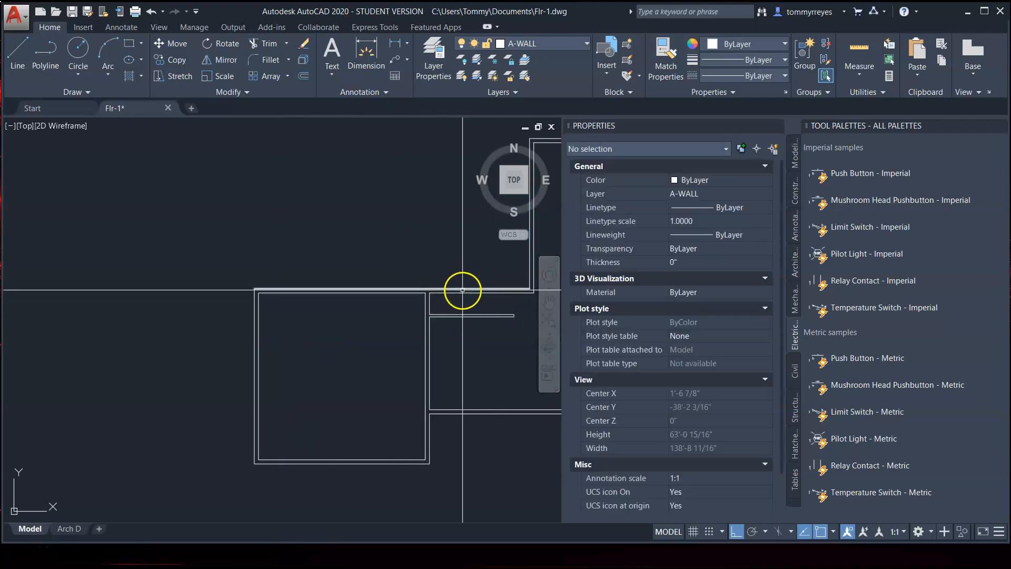
pyautogui.click(462, 288)
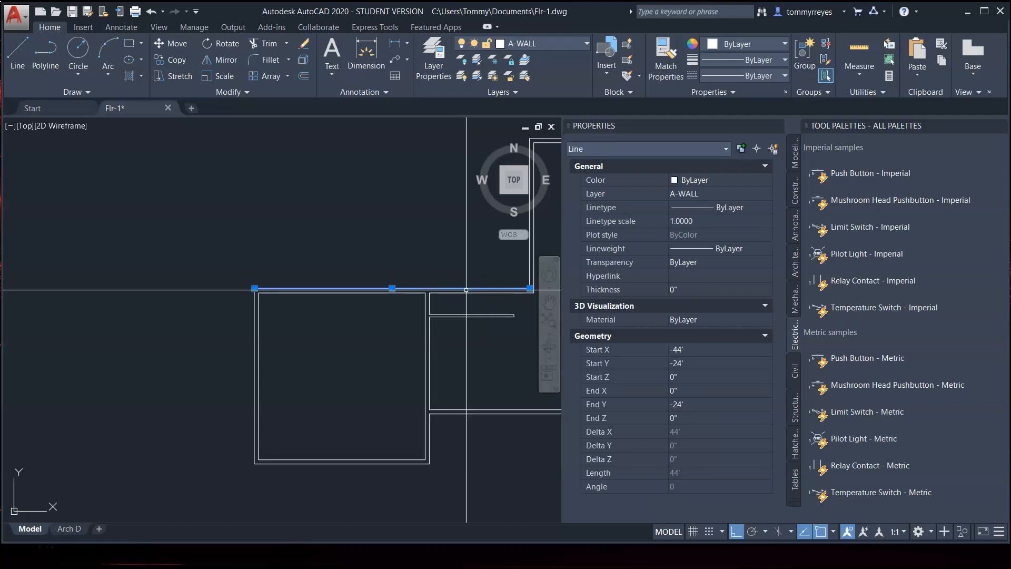
pyautogui.press('Escape')
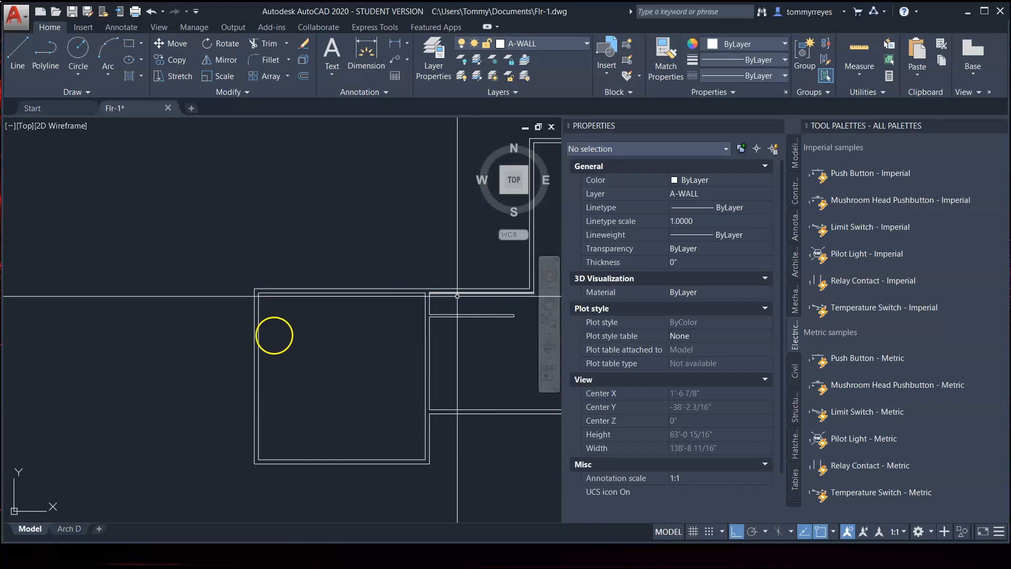
# - Check the length of the square room's outer west wall line and close the object properties
pyautogui.click(254, 331)
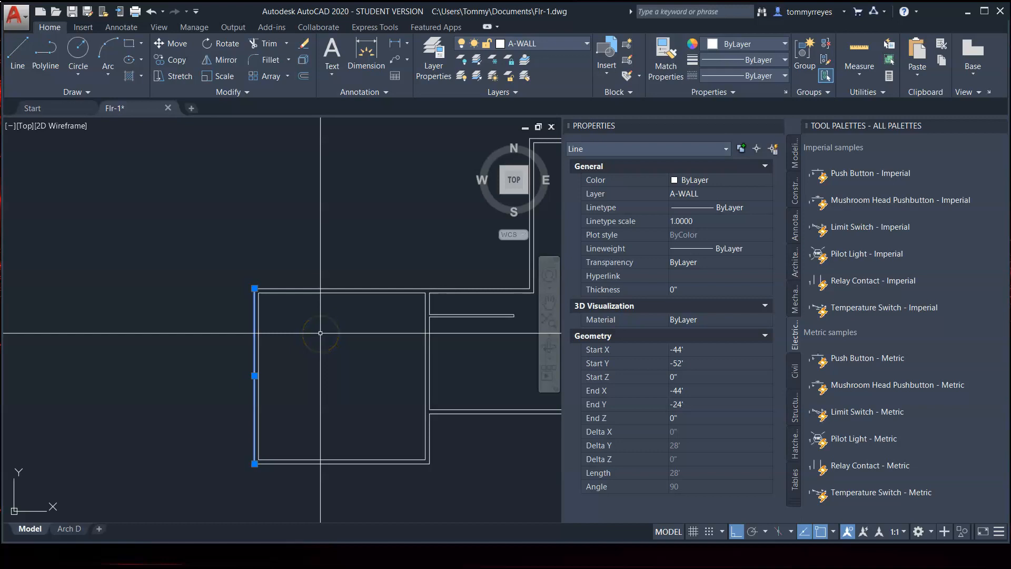
pyautogui.press('Escape')
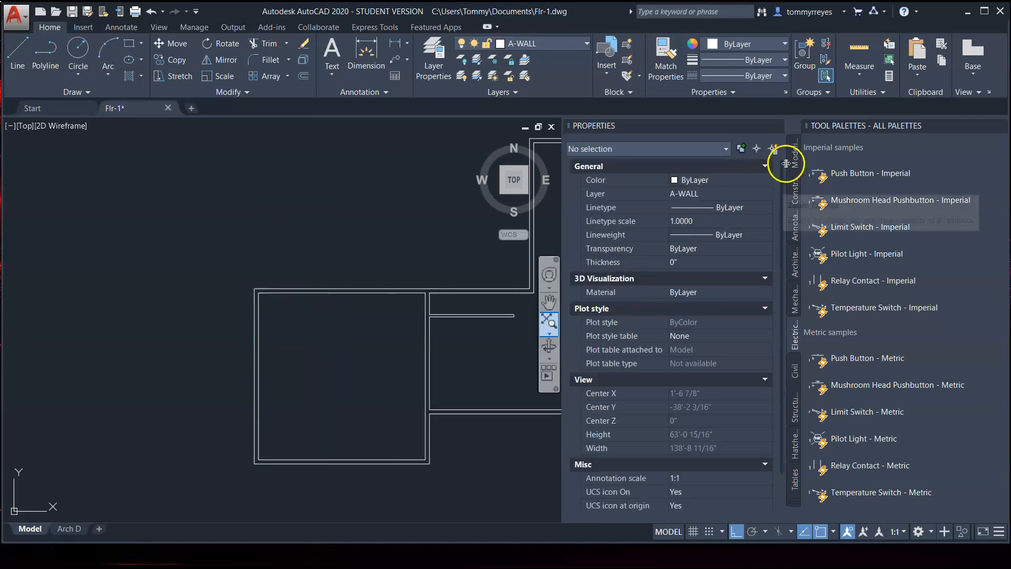
pyautogui.click(774, 126)
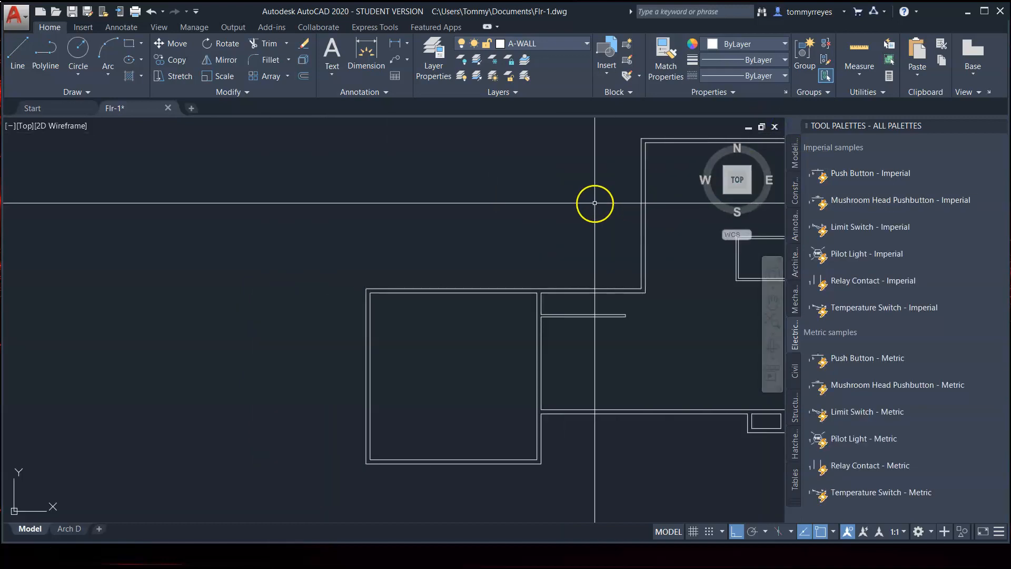
# - Erase the short partition wall east of the square room and the short wall line segment north of it
pyautogui.scroll(-3, 587, 275)
pyautogui.scroll(6, 678, 265)
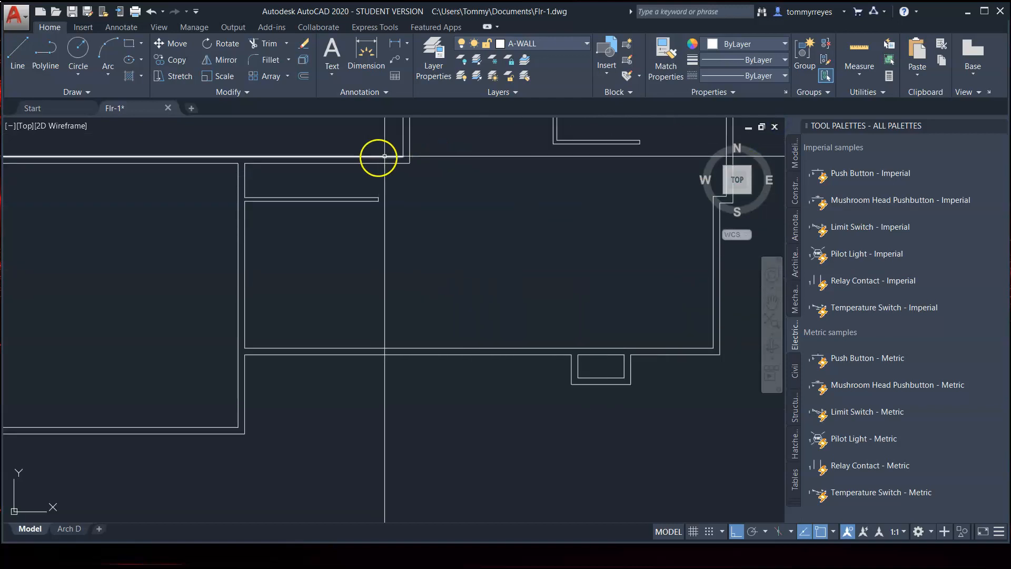
pyautogui.click(396, 188)
pyautogui.click(376, 206)
pyautogui.press('Delete')
pyautogui.click(256, 174)
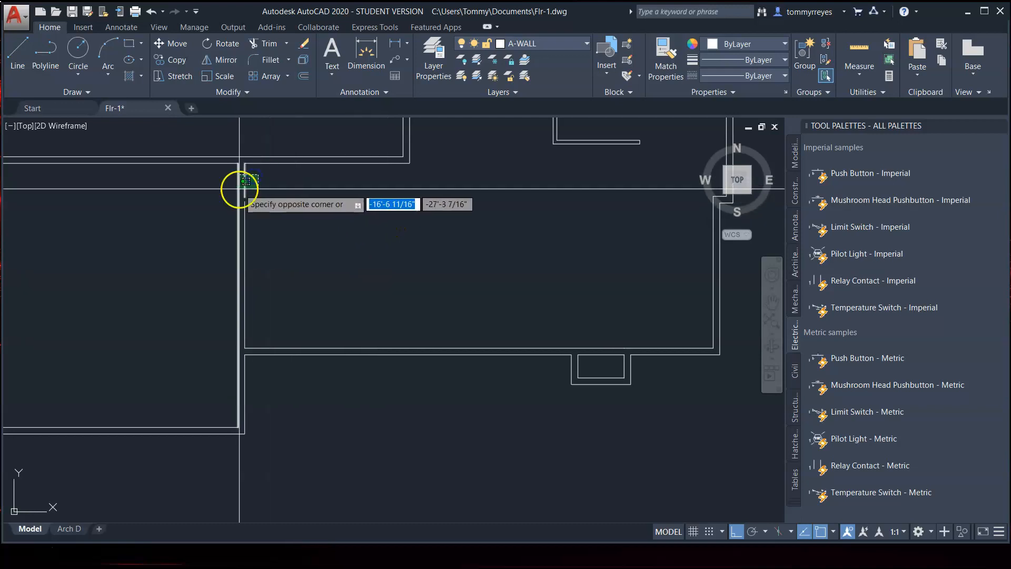
pyautogui.click(239, 188)
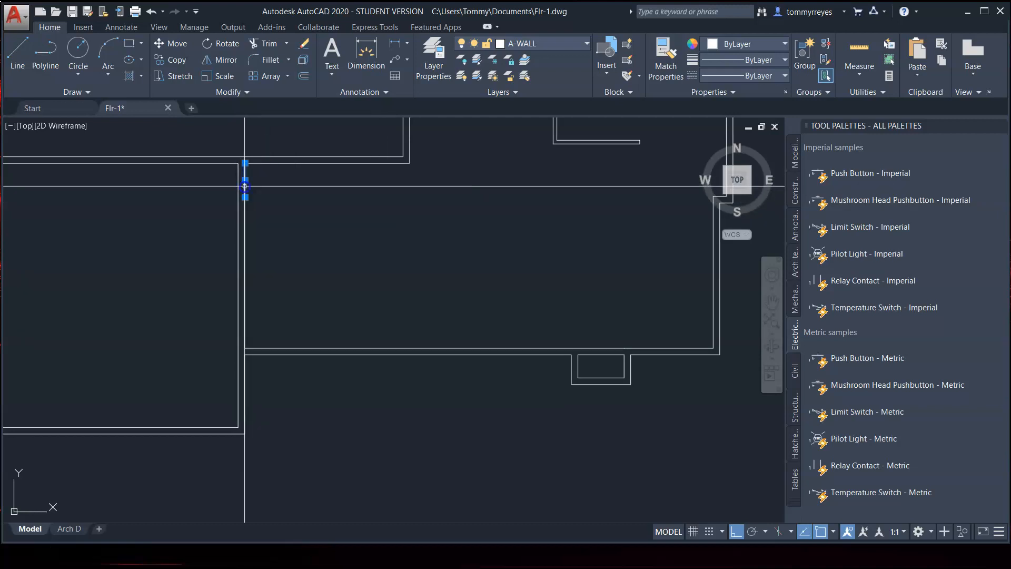
pyautogui.press('Delete')
# - Fillet the main area's inner west wall line with the upper inner wall line to close their corner
pyautogui.write('f')
pyautogui.press('Return')
pyautogui.click(244, 224)
pyautogui.click(259, 163)
pyautogui.press('Return')
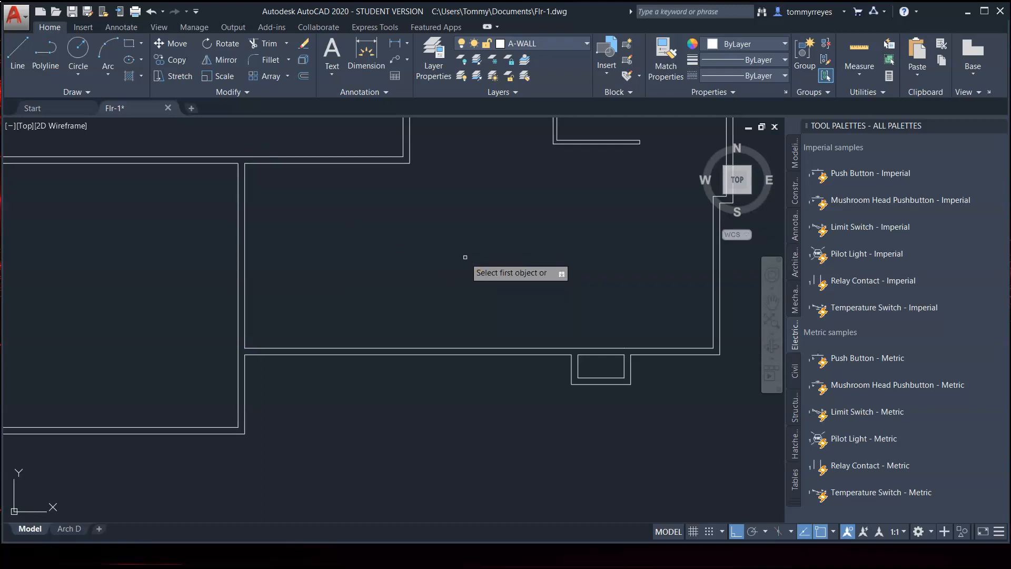
pyautogui.scroll(-5, 494, 286)
pyautogui.scroll(2, 494, 287)
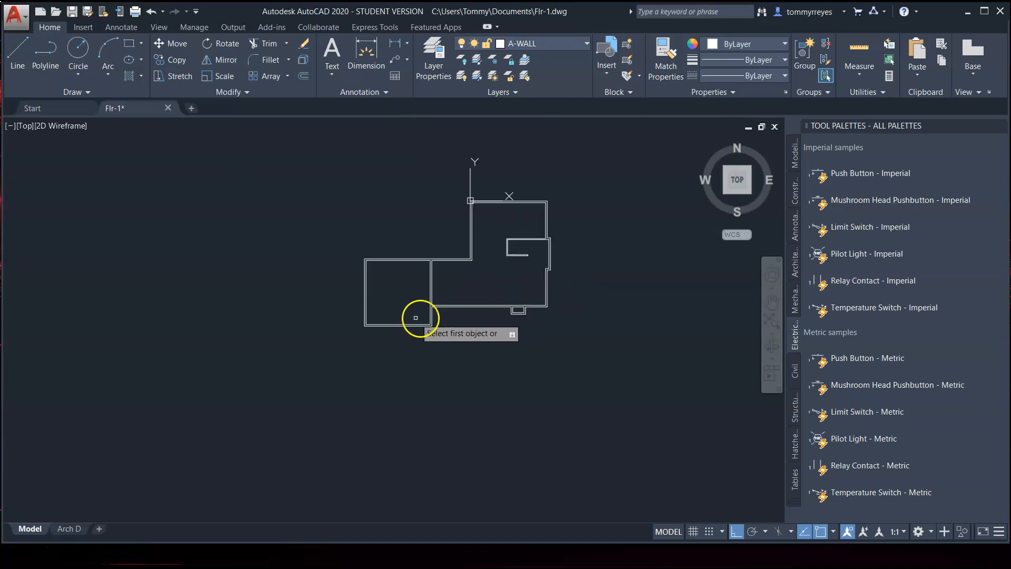
pyautogui.scroll(4, 407, 311)
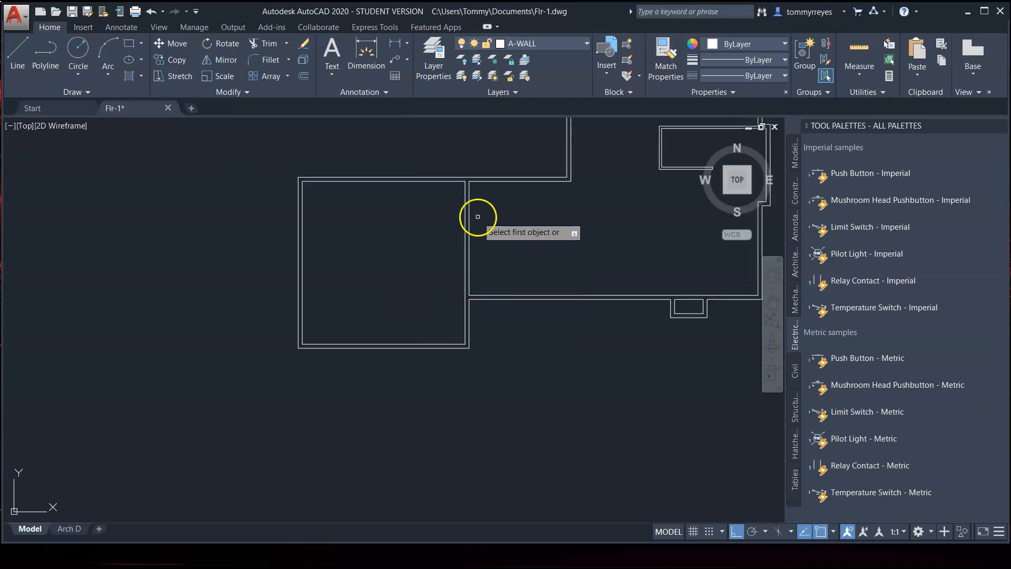
pyautogui.scroll(2, 477, 216)
pyautogui.press('Escape')
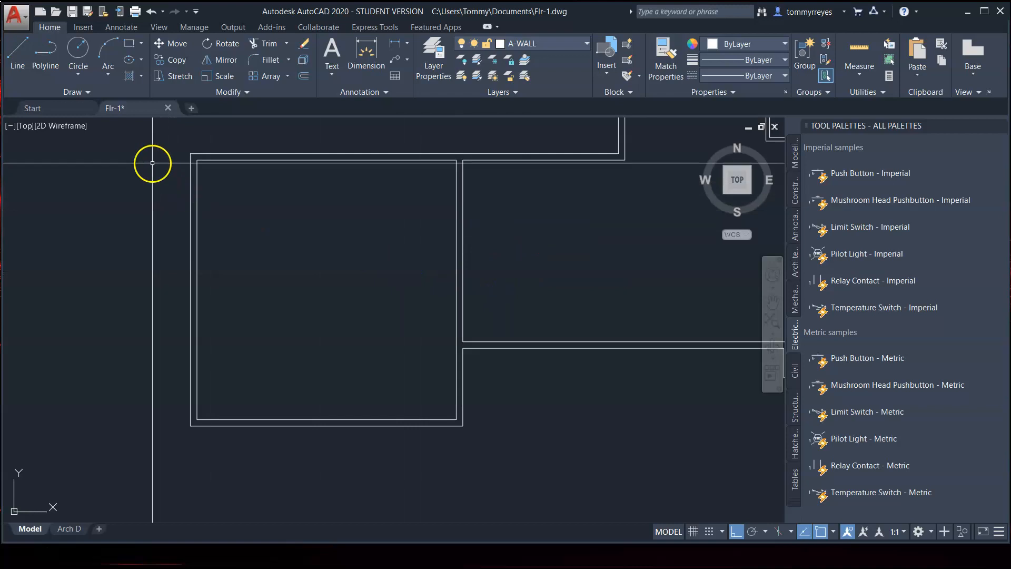
pyautogui.click(207, 159)
pyautogui.click(197, 184)
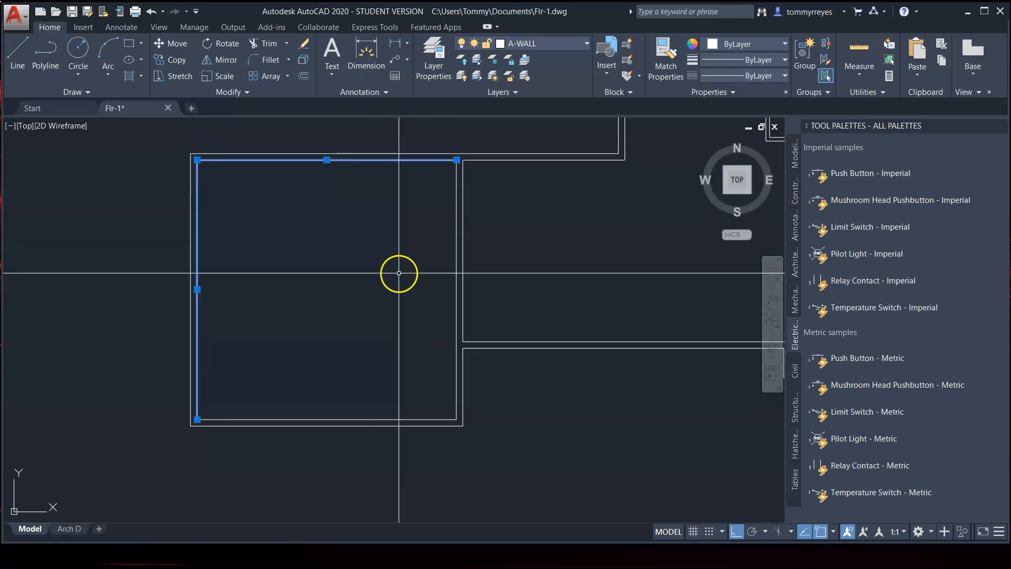
pyautogui.click(350, 418)
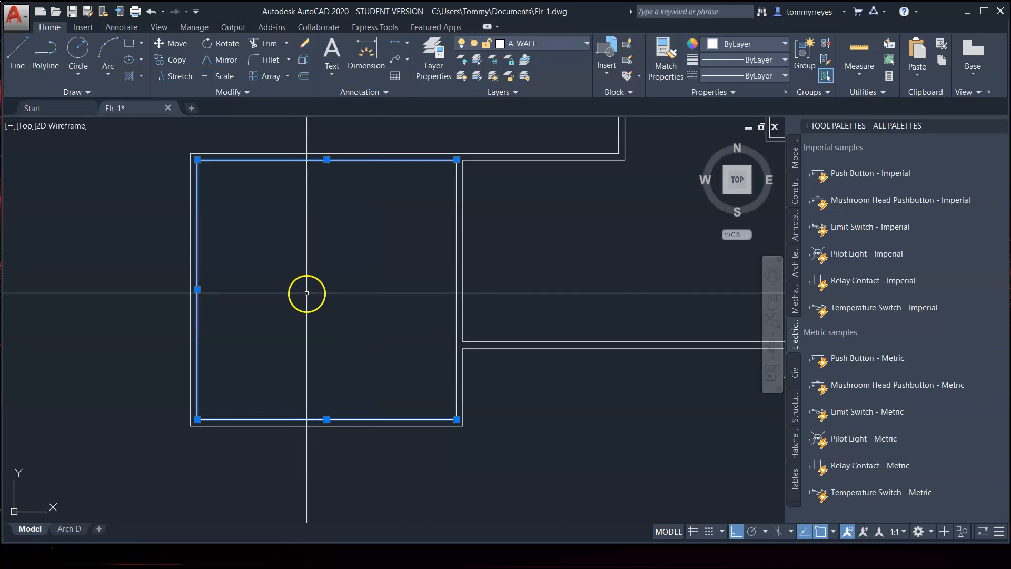
pyautogui.scroll(5, 221, 156)
pyautogui.scroll(-5, 340, 287)
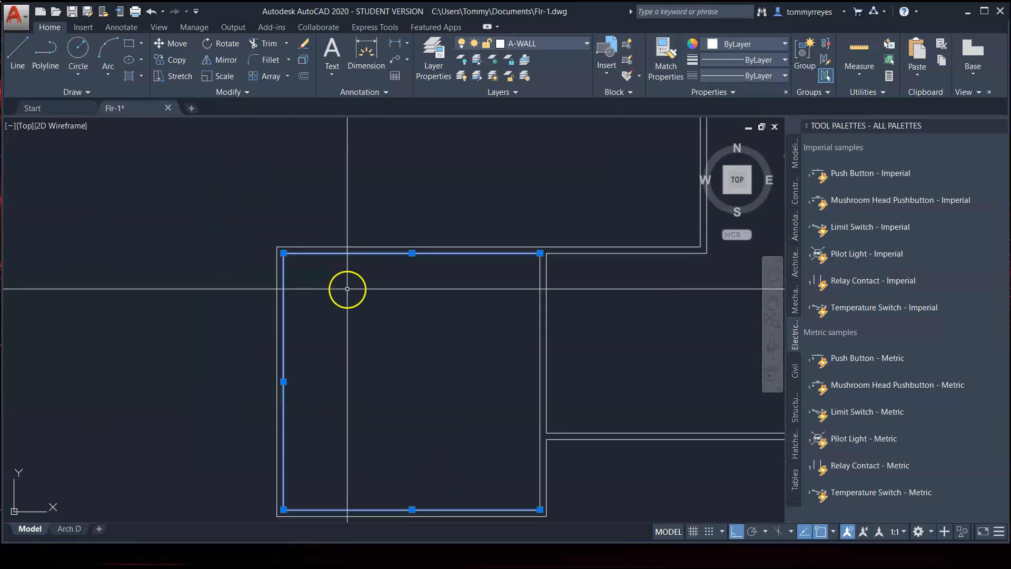
pyautogui.press('Escape')
# - Move the square room's upper inner wall line 1.5" north toward the outer wall line
pyautogui.write('x')
pyautogui.press('Return')
pyautogui.click(318, 254)
pyautogui.press('Return')
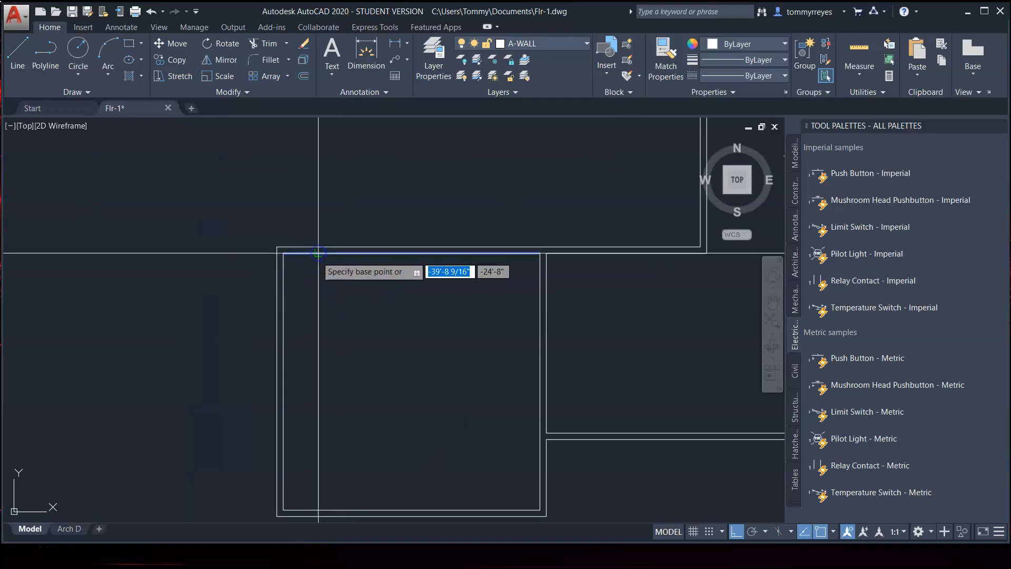
pyautogui.click(318, 236)
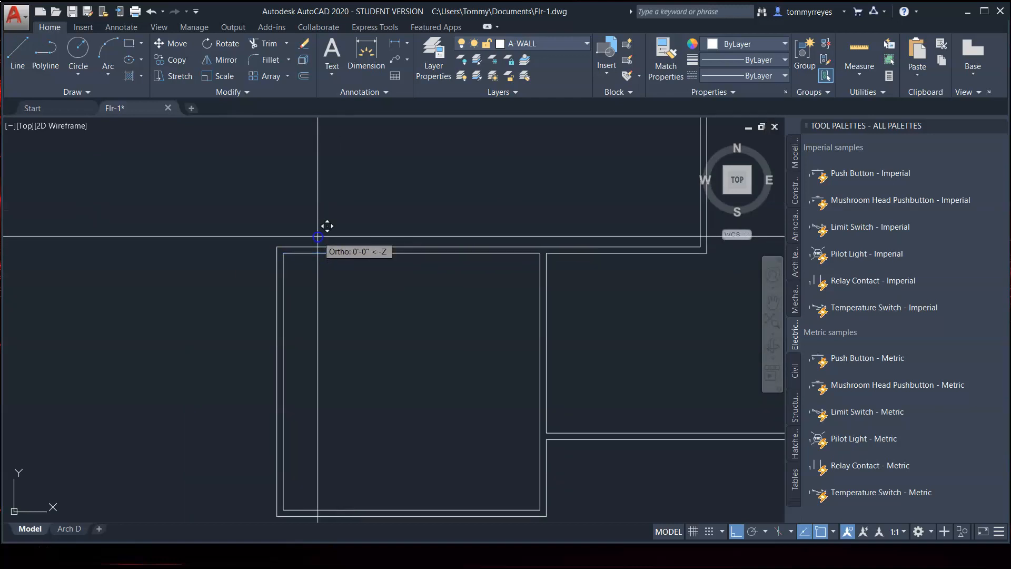
pyautogui.write('1.')
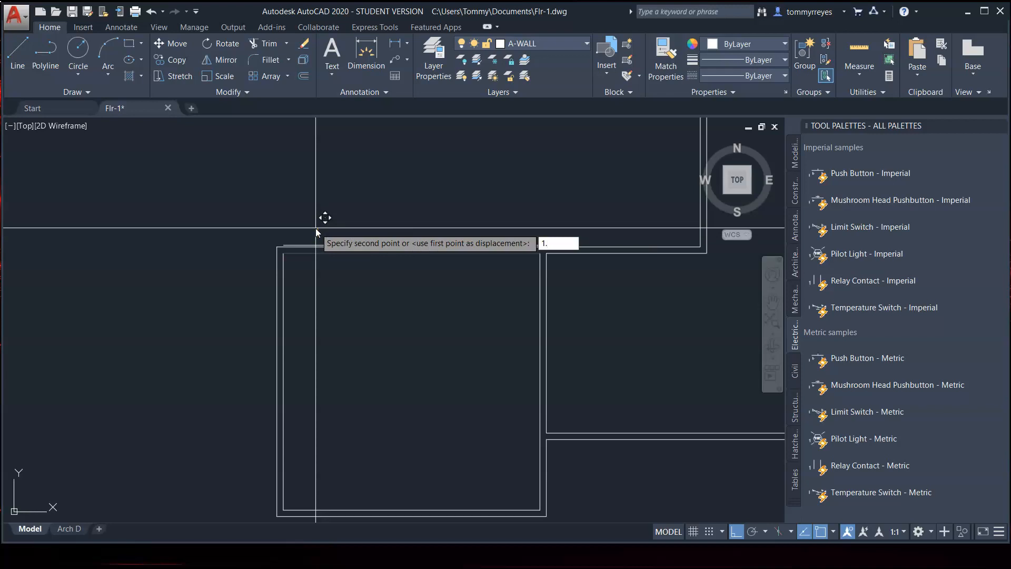
pyautogui.write('5')
pyautogui.press('Return')
# - Measure the square room's upper wall thickness with a temporary line between its inner and outer lines
pyautogui.scroll(4, 316, 245)
pyautogui.press('l')
pyautogui.press('Return')
pyautogui.click(188, 268)
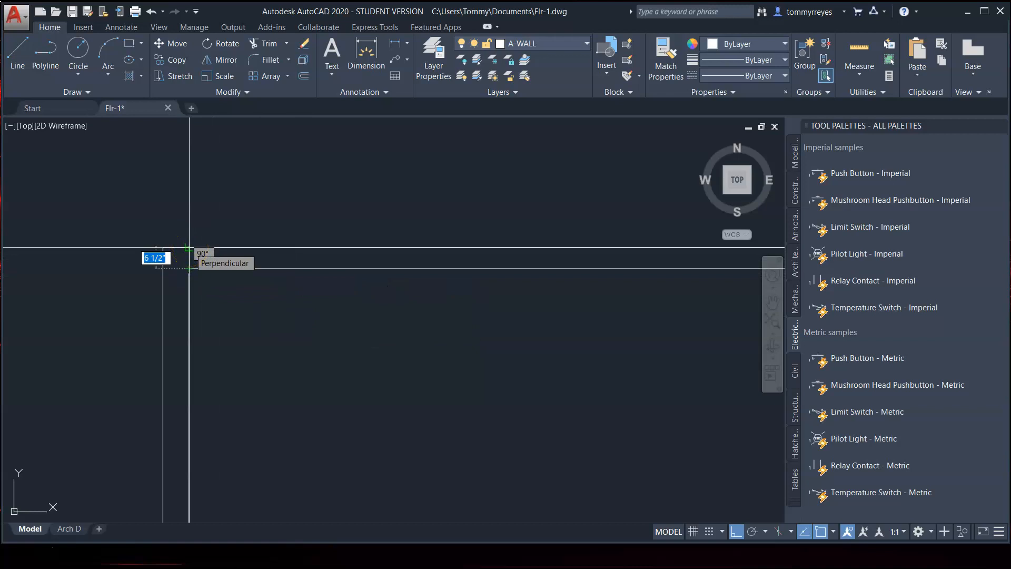
pyautogui.press('Escape')
# - Move the square room's west inner wall line 1.5" west toward the outer wall line
pyautogui.write('m')
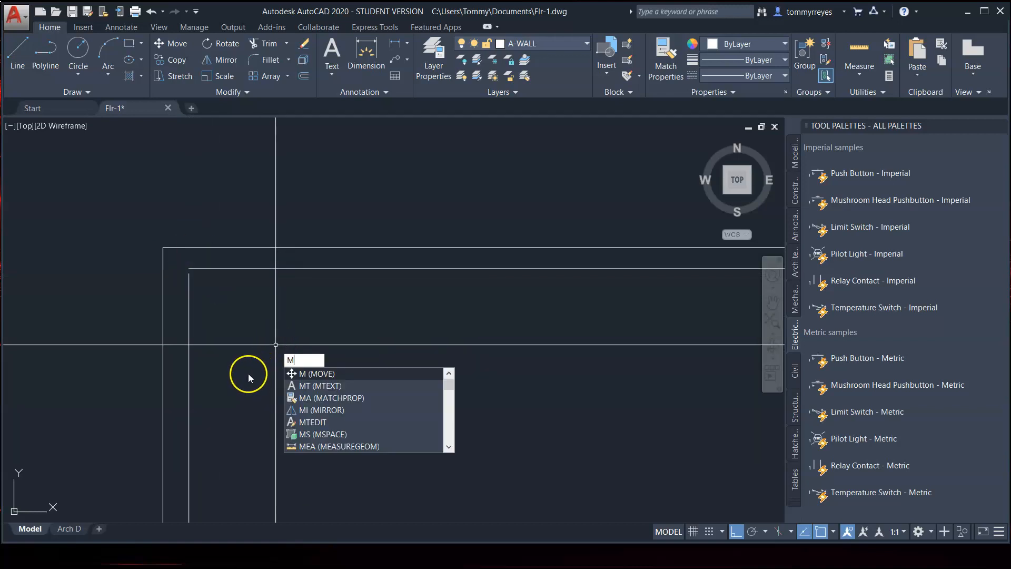
pyautogui.press('Return')
pyautogui.click(188, 337)
pyautogui.press('Return')
pyautogui.click(184, 340)
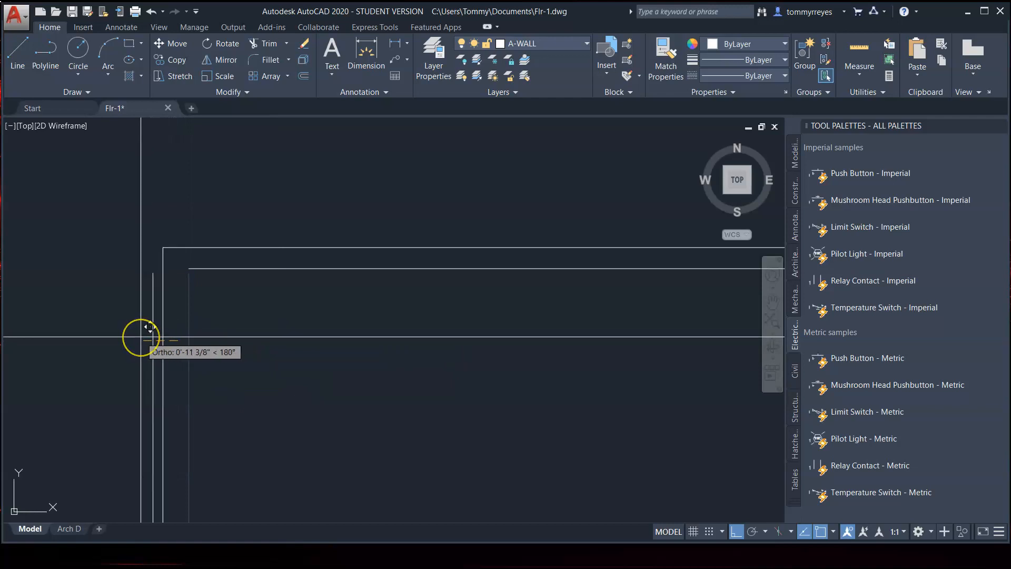
pyautogui.write('1.5')
pyautogui.press('Return')
# - Fillet the square room's west and upper inner wall lines to close the northwest inner corner
pyautogui.write('f')
pyautogui.press('Return')
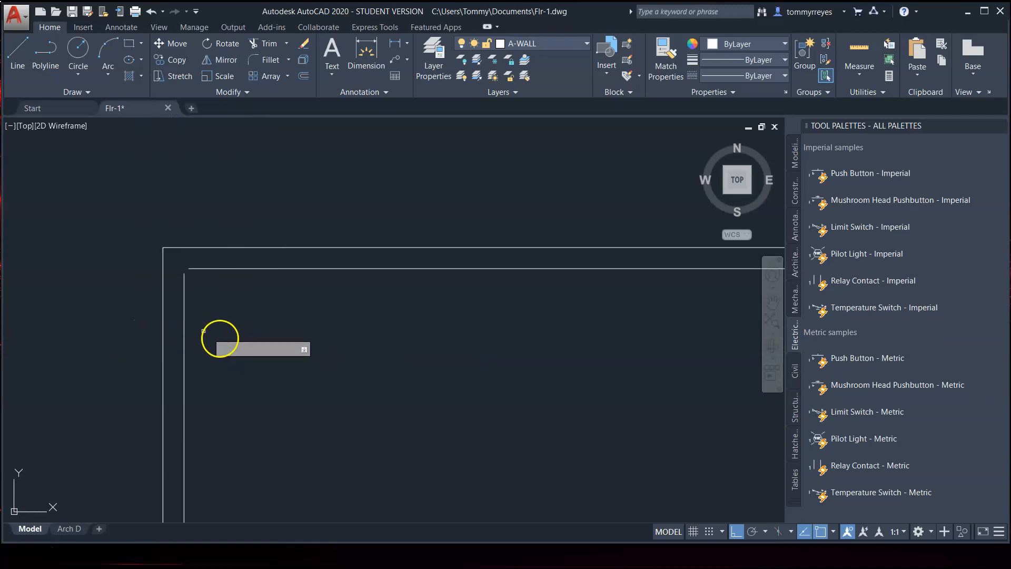
pyautogui.click(184, 309)
pyautogui.click(206, 269)
pyautogui.press('Return')
pyautogui.scroll(-3, 206, 269)
pyautogui.scroll(4, 227, 354)
pyautogui.scroll(1, 273, 397)
pyautogui.scroll(1, 314, 421)
pyautogui.scroll(-1, 258, 363)
pyautogui.press('Escape')
# - Replace the square room's lower inner wall line by deleting it and offsetting the lower outer line 6.5" inward
pyautogui.click(418, 385)
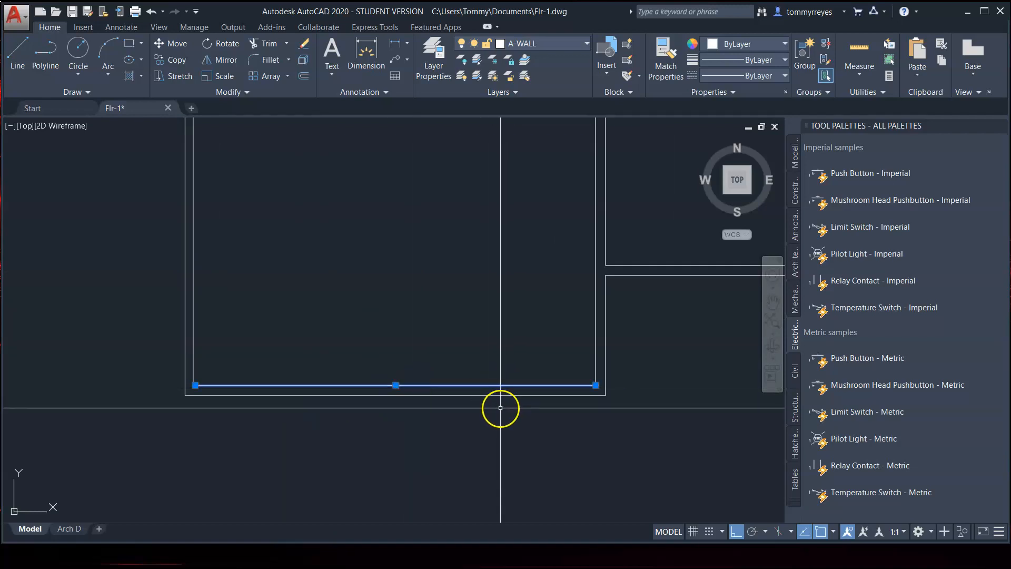
pyautogui.press('Delete')
pyautogui.write('o')
pyautogui.press('Return')
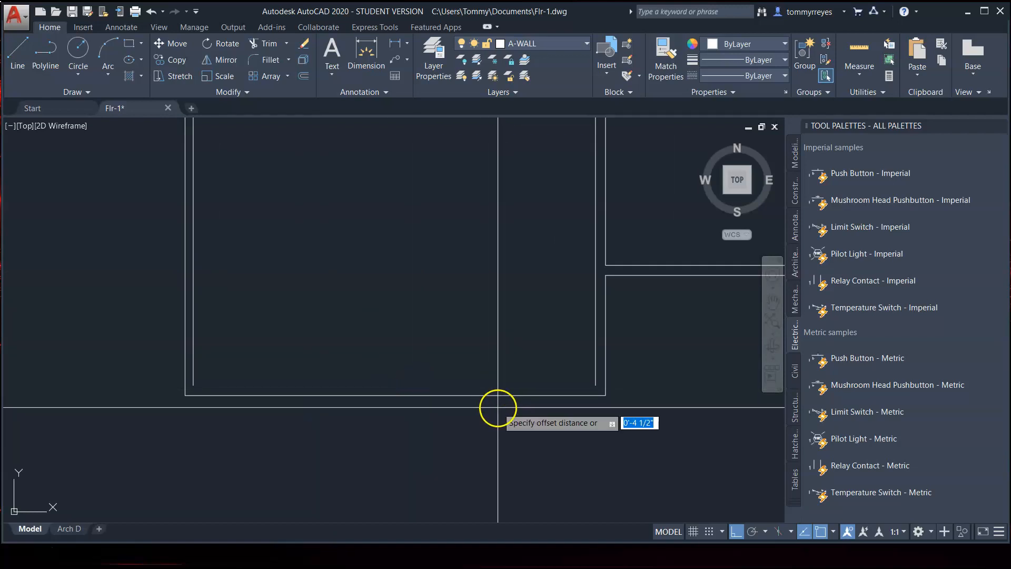
pyautogui.write('6.5')
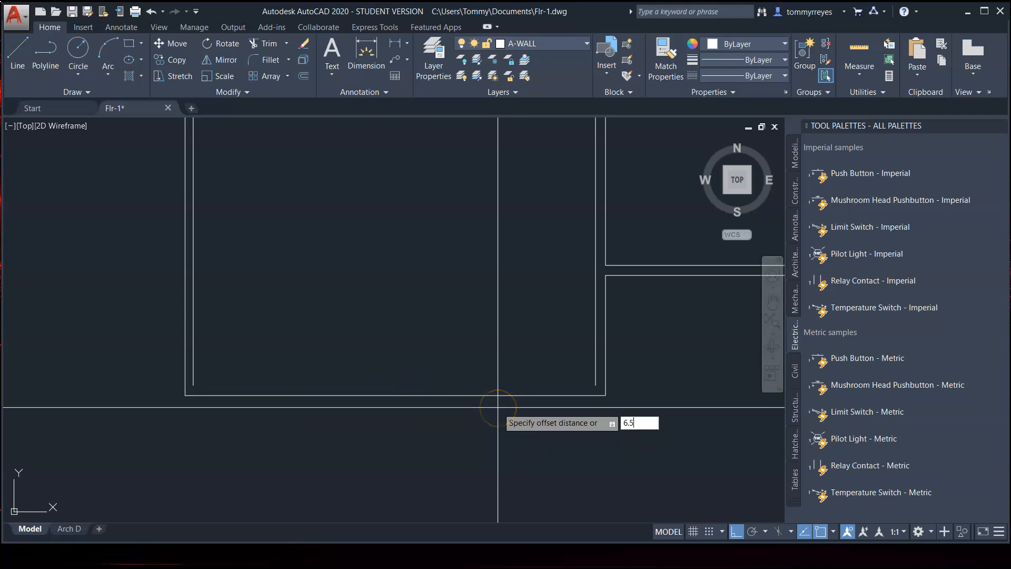
pyautogui.press('Return')
pyautogui.click(420, 396)
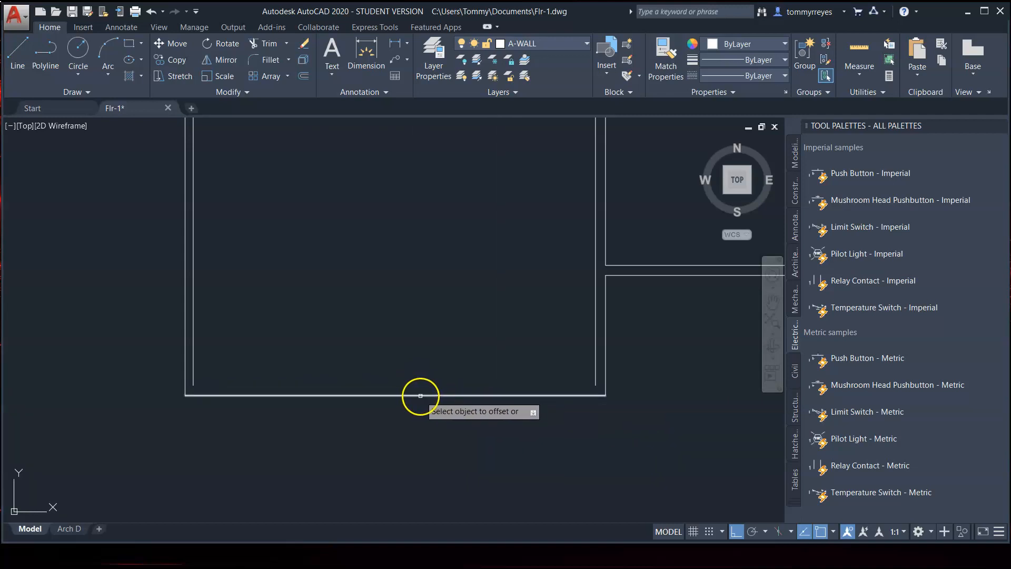
pyautogui.click(422, 380)
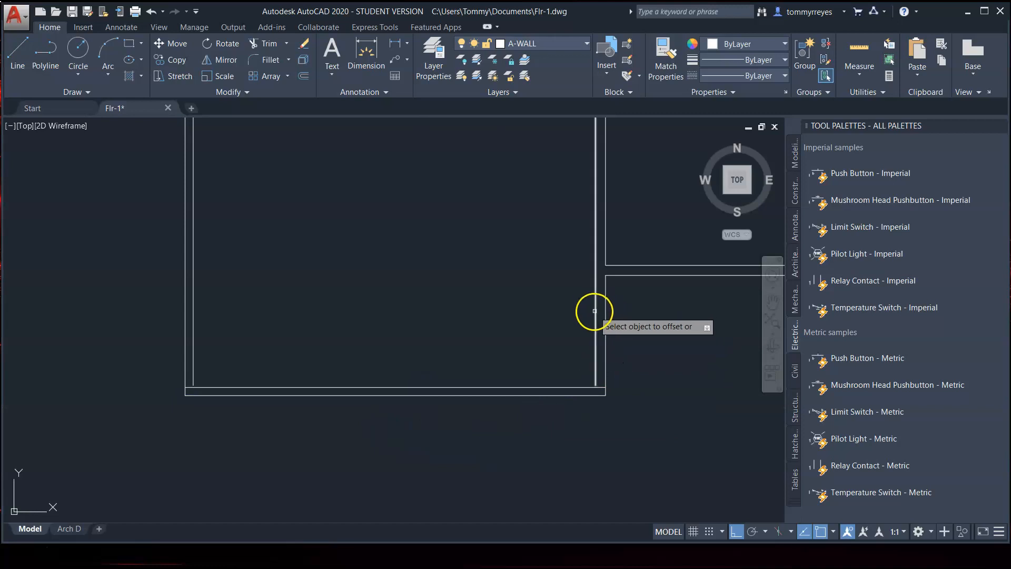
pyautogui.scroll(-4, 545, 411)
pyautogui.scroll(3, 552, 400)
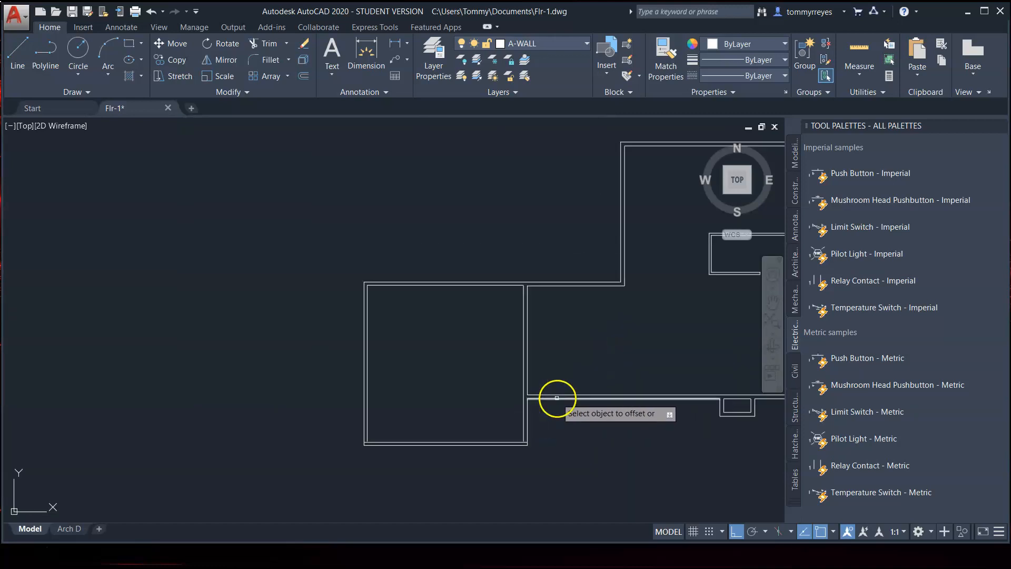
pyautogui.scroll(3, 548, 406)
pyautogui.scroll(-5, 545, 413)
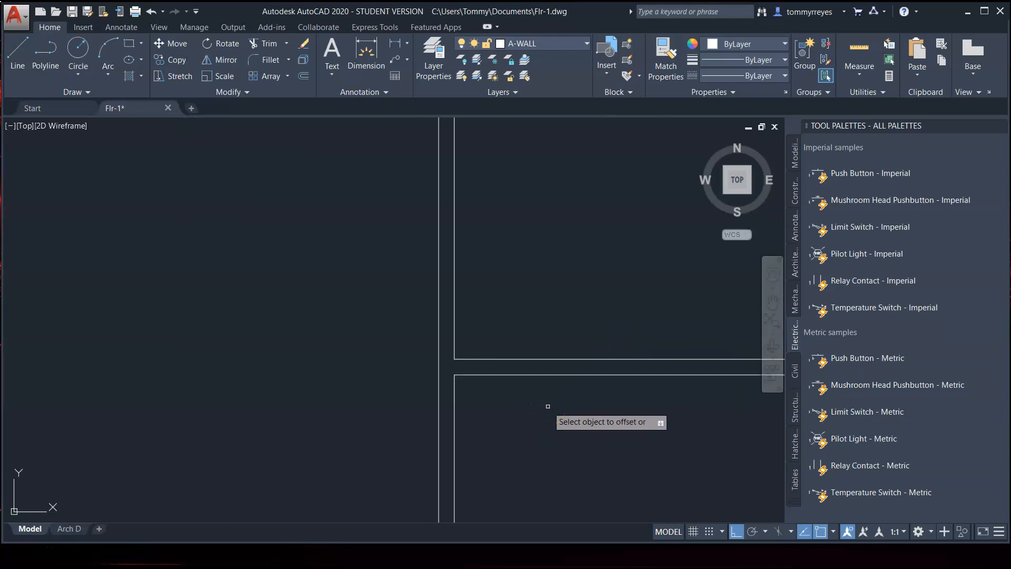
pyautogui.scroll(5, 540, 418)
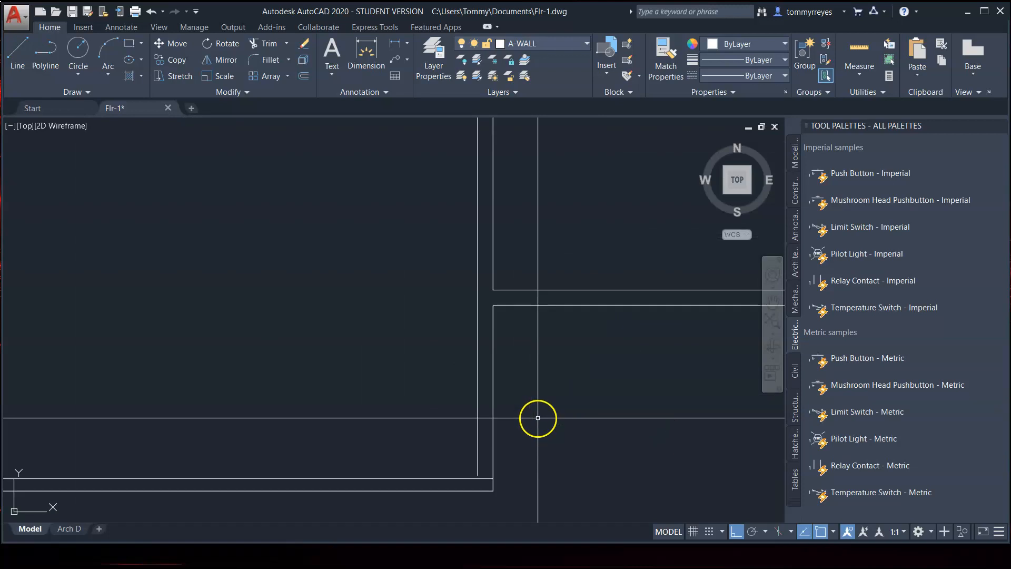
pyautogui.write('f')
pyautogui.press('Return')
pyautogui.click(465, 477)
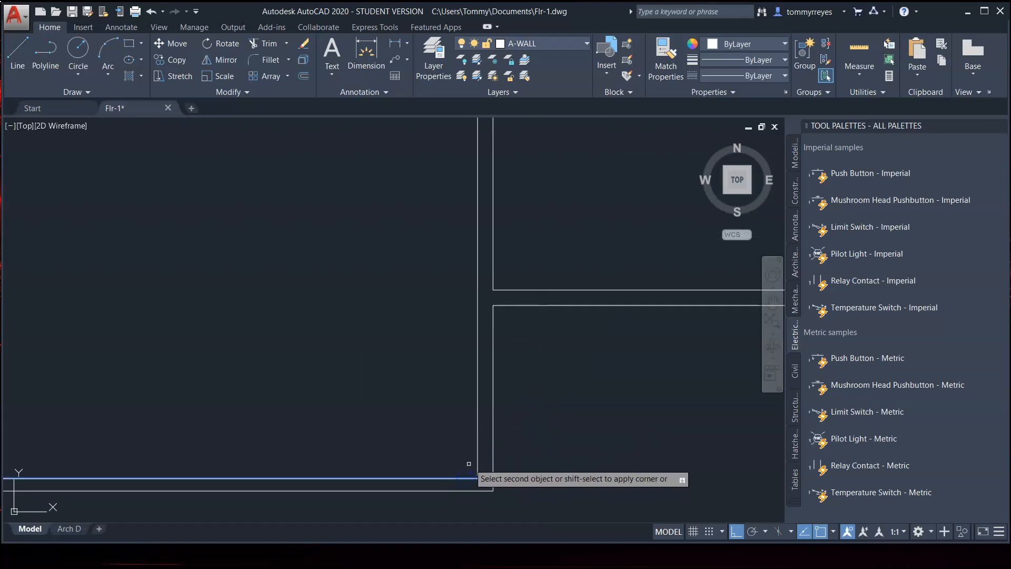
pyautogui.press('Escape')
# - Move the square room's east inner wall line 1.5" east toward the outer wall line
pyautogui.click(488, 379)
pyautogui.click(453, 400)
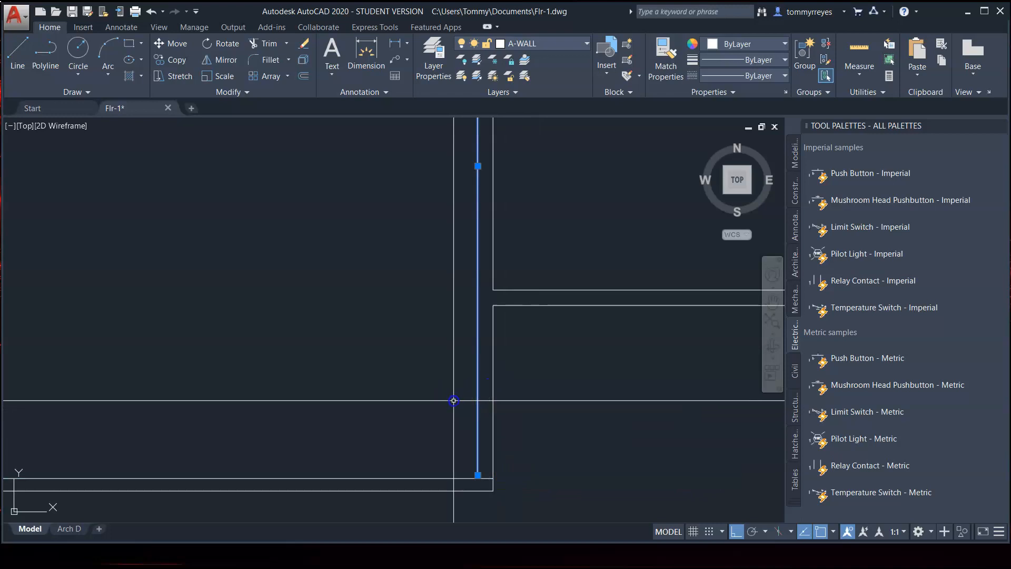
pyautogui.write('m')
pyautogui.press('Return')
pyautogui.click(546, 413)
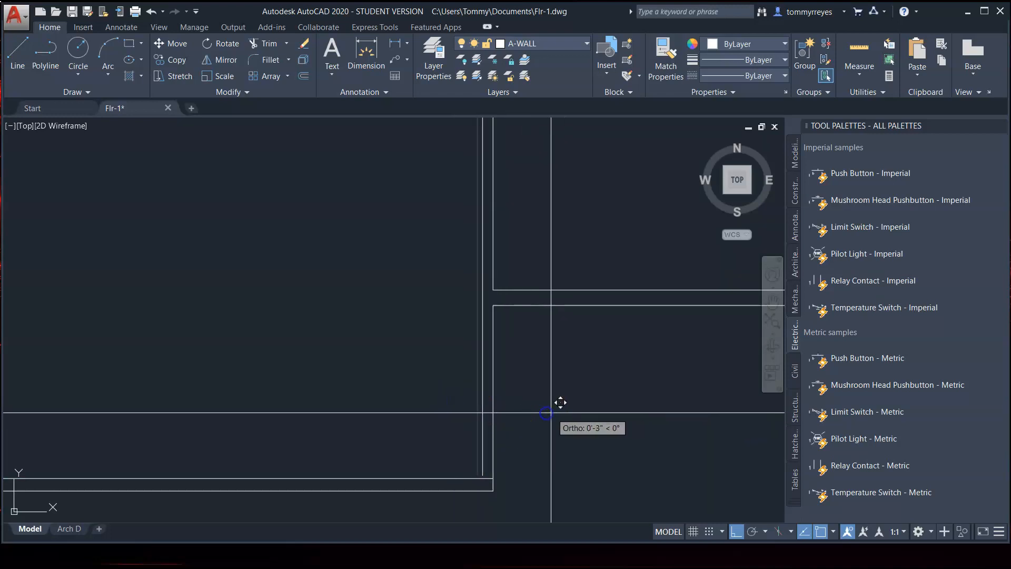
pyautogui.write('1.5')
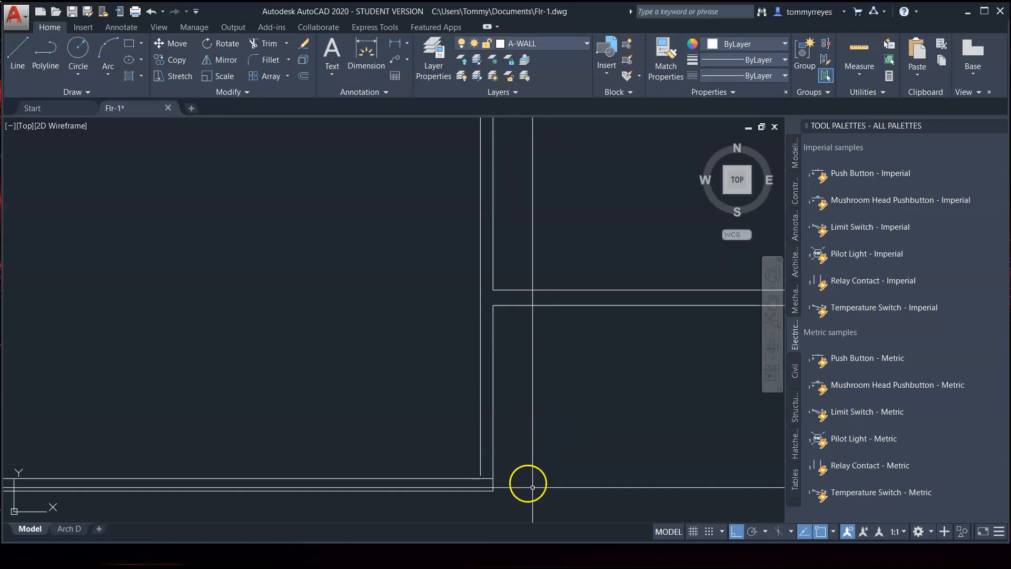
# - Try to fillet the square room's lower and east inner wall lines at the southeast corner
pyautogui.write('f')
pyautogui.press('Return')
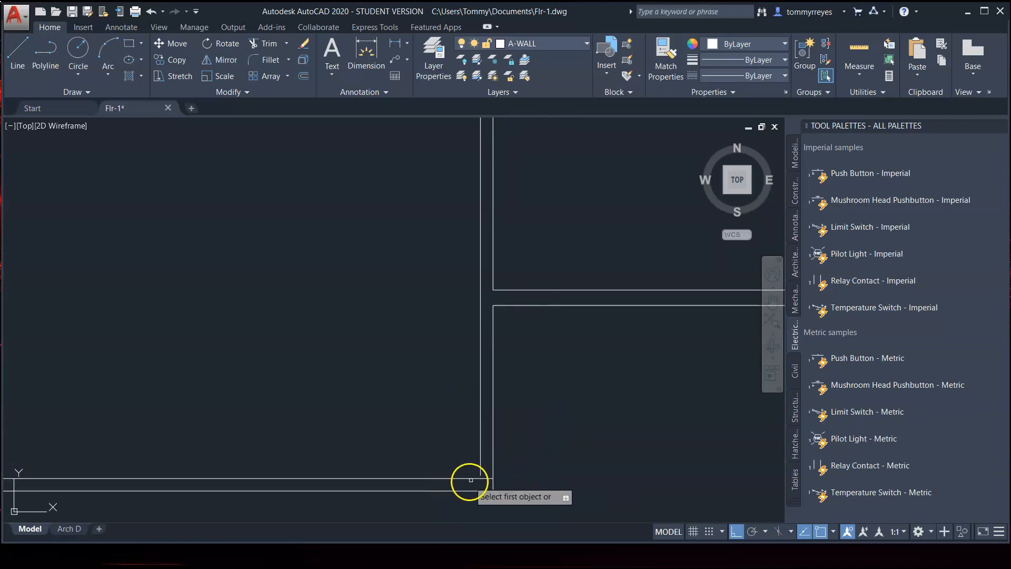
pyautogui.click(482, 475)
pyautogui.click(480, 460)
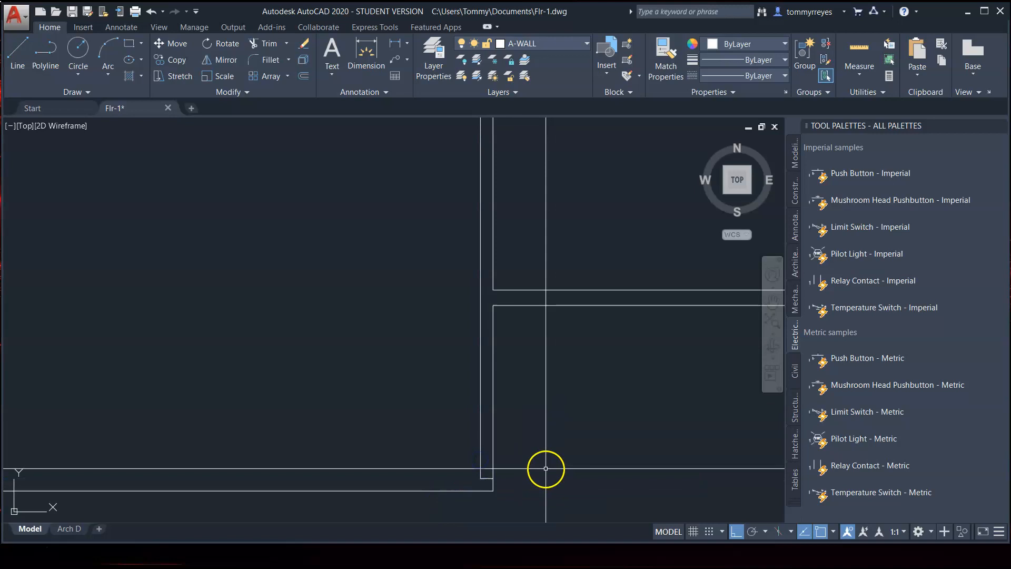
# - Fillet the square room's east inner wall line with the upper and lower inner lines to close the northeast and southeast inner corners
pyautogui.scroll(-3, 547, 469)
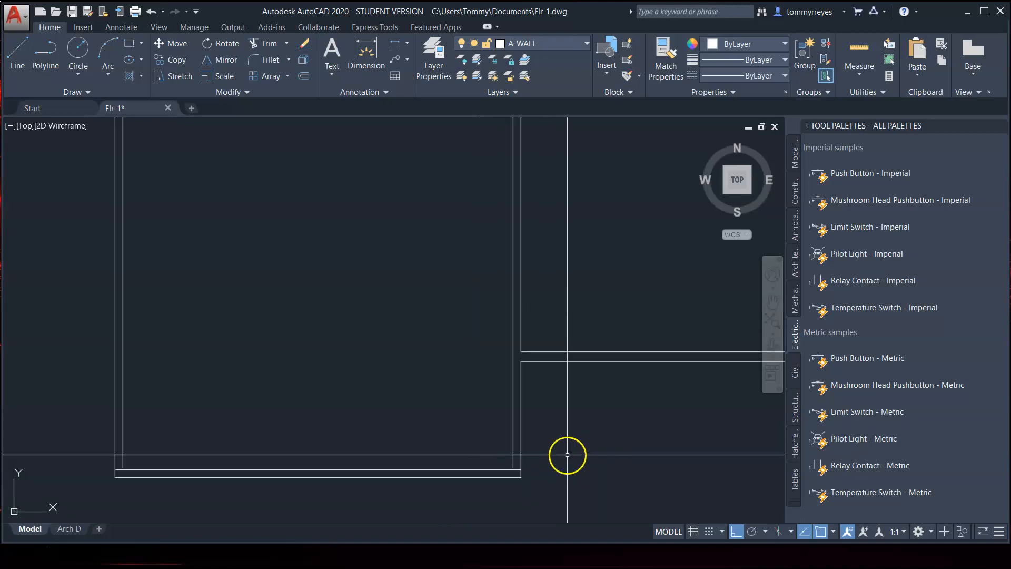
pyautogui.scroll(2, 625, 408)
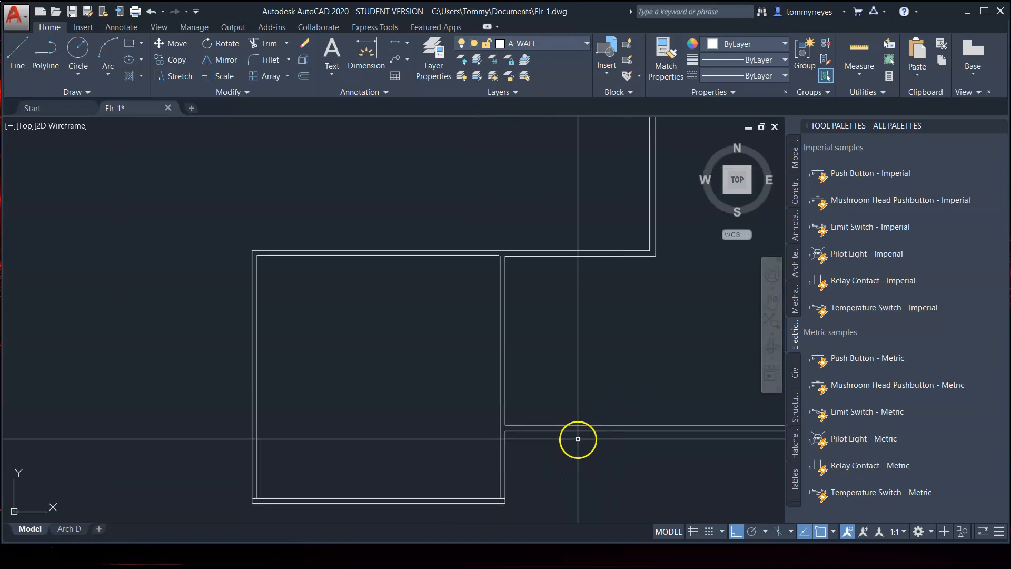
pyautogui.click(513, 347)
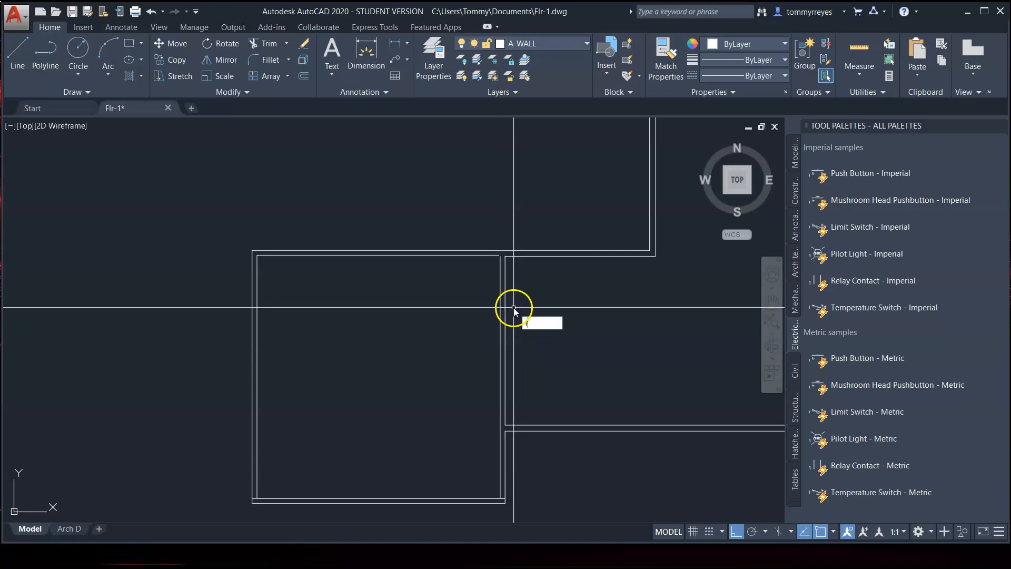
pyautogui.scroll(2, 510, 269)
pyautogui.click(492, 289)
pyautogui.scroll(-4, 467, 264)
pyautogui.scroll(4, 472, 355)
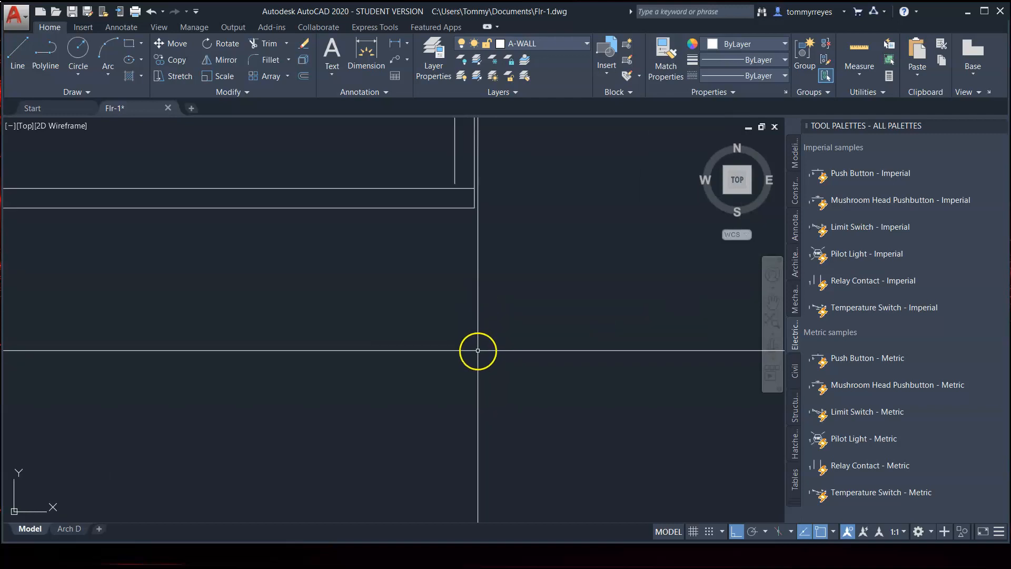
pyautogui.click(472, 292)
pyautogui.click(463, 311)
pyautogui.scroll(-4, 447, 369)
pyautogui.scroll(3, 489, 325)
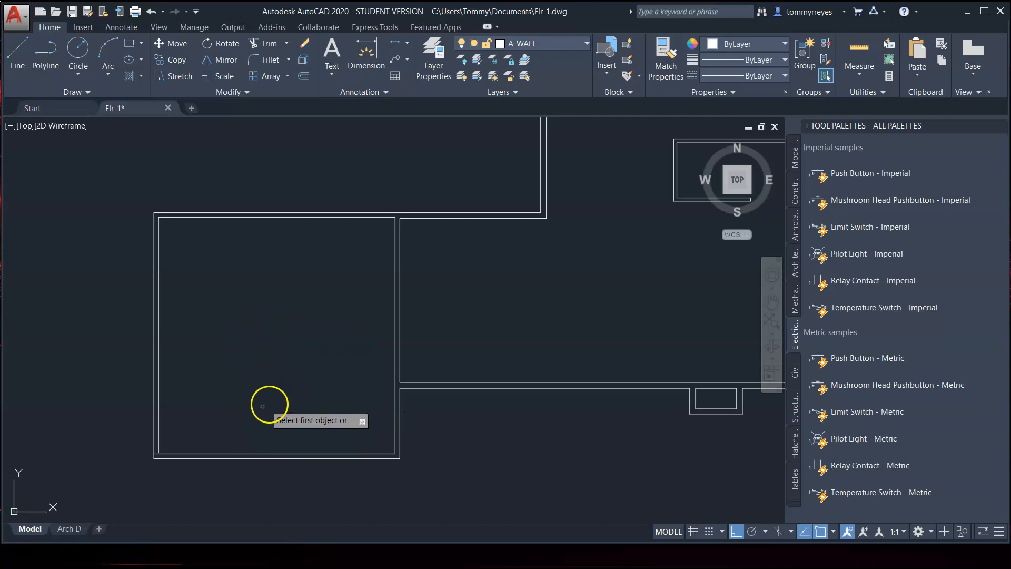
# - Fillet the square room's lower and west inner wall lines to close the southwest inner corner
pyautogui.scroll(-5, 262, 406)
pyautogui.scroll(5, 271, 406)
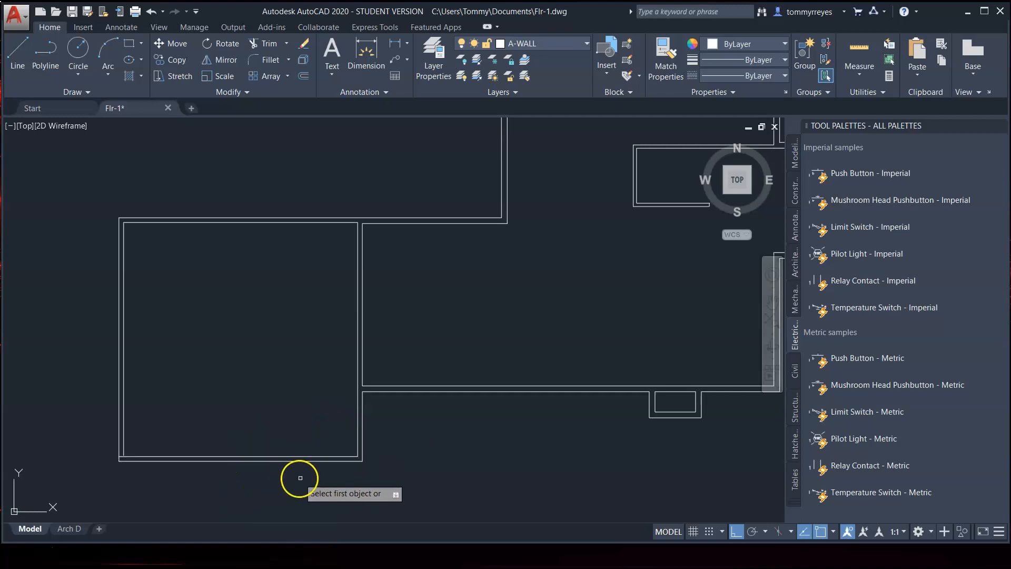
pyautogui.scroll(6, 99, 463)
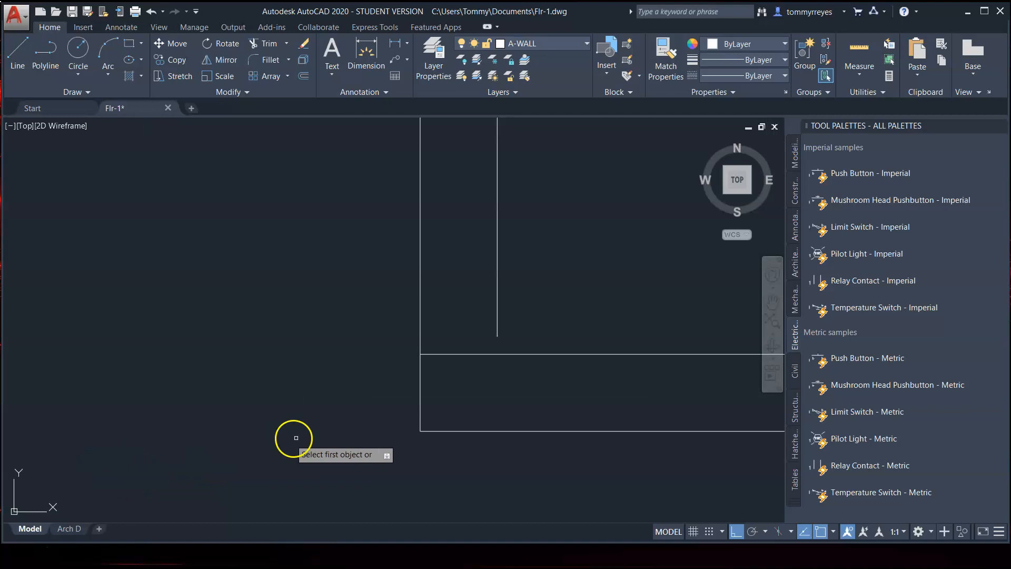
pyautogui.scroll(-7, 289, 442)
pyautogui.scroll(5, 311, 445)
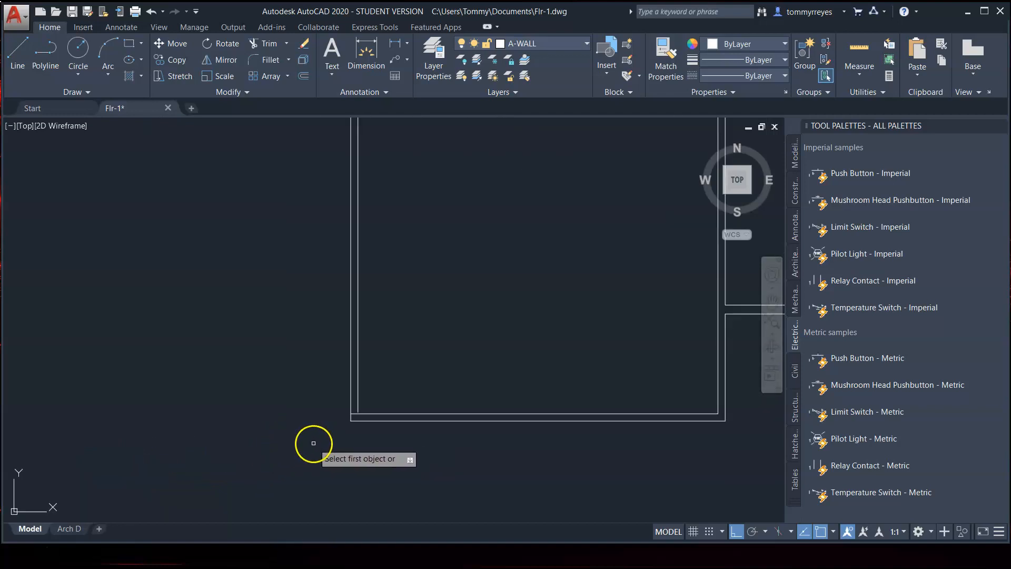
pyautogui.click(384, 413)
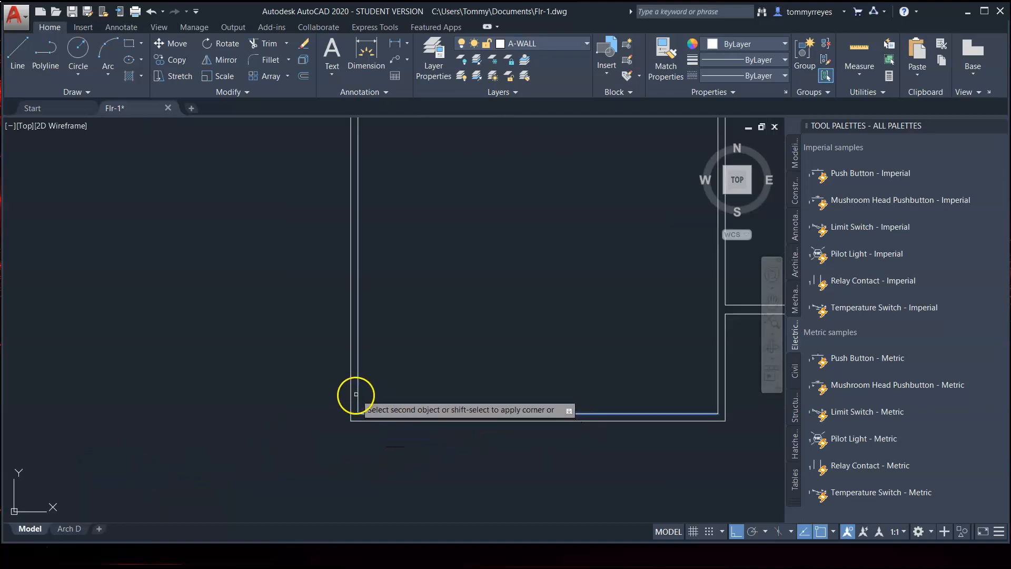
pyautogui.click(358, 394)
pyautogui.press('Return')
# - Delete the four lines of the small inner rectangle inside the bump-out on the main lower exterior wall
pyautogui.scroll(-7, 368, 468)
pyautogui.scroll(6, 356, 377)
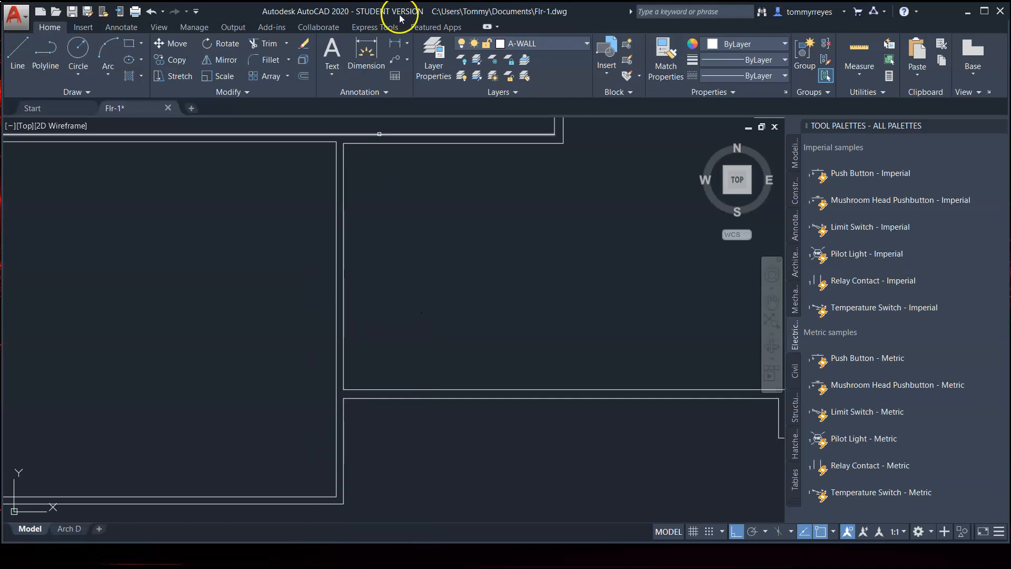
pyautogui.scroll(-2, 381, 372)
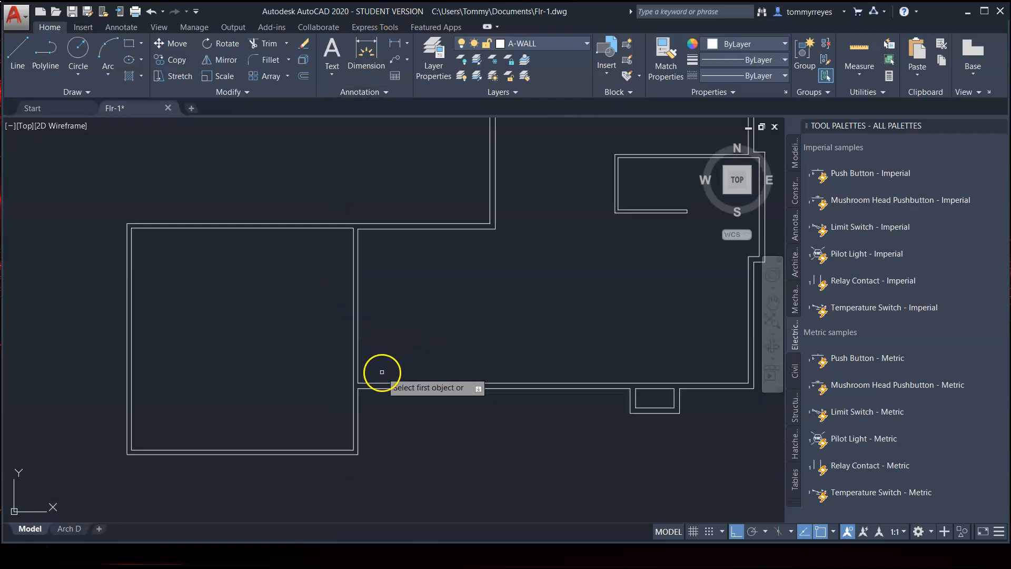
pyautogui.scroll(-1, 521, 417)
pyautogui.scroll(4, 647, 409)
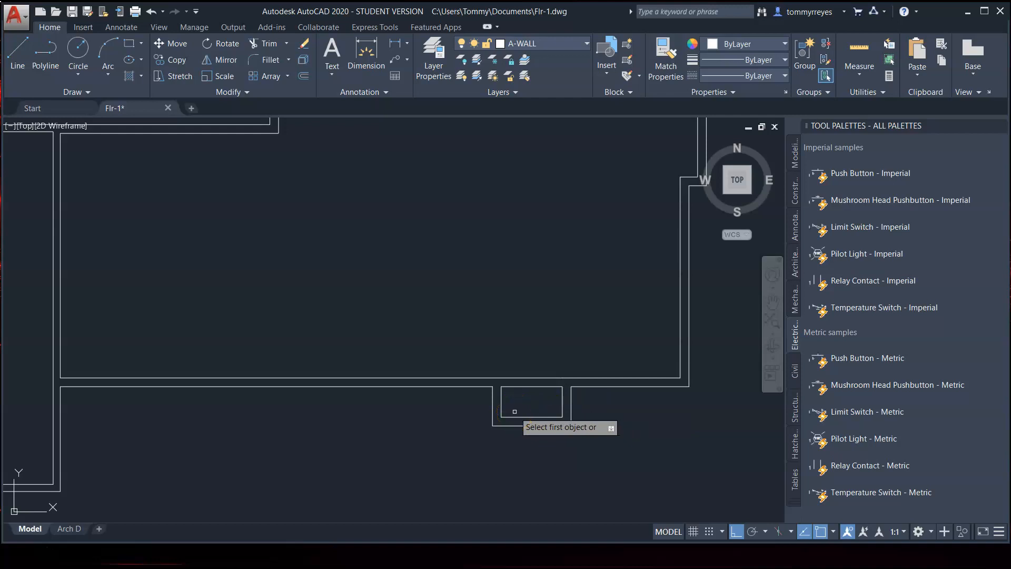
pyautogui.scroll(3, 550, 386)
pyautogui.click(536, 384)
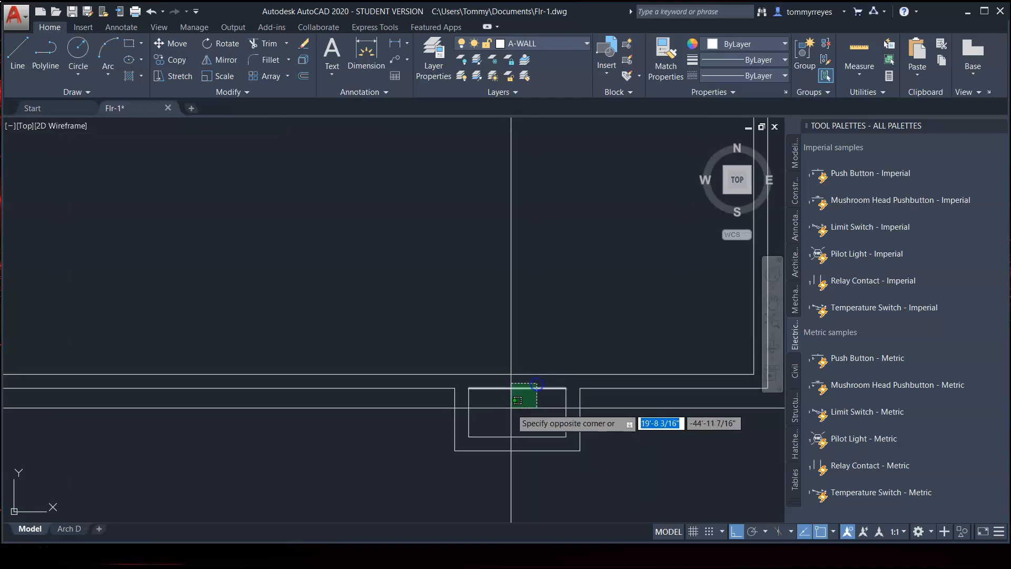
pyautogui.click(513, 400)
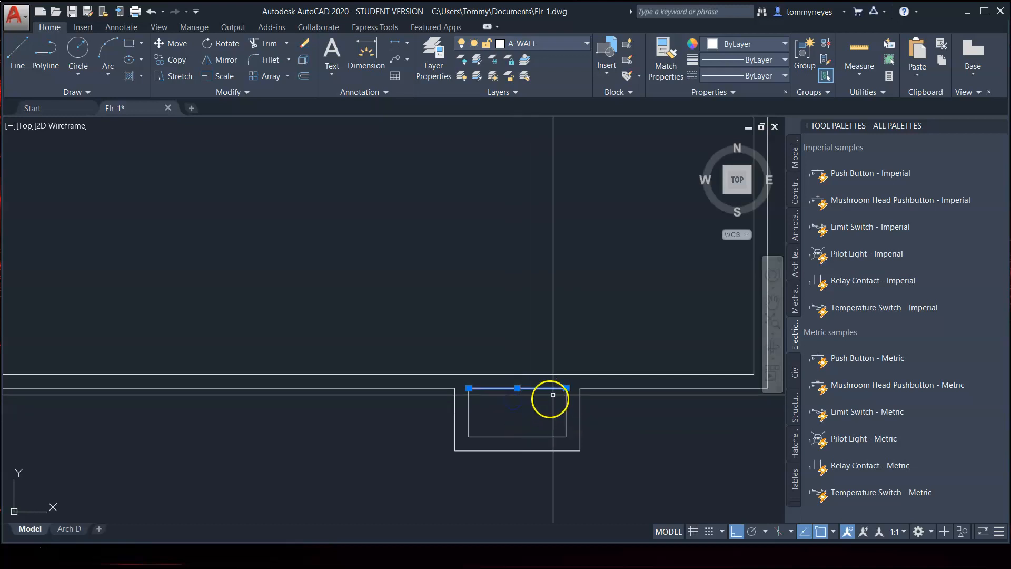
pyautogui.click(574, 381)
pyautogui.click(465, 445)
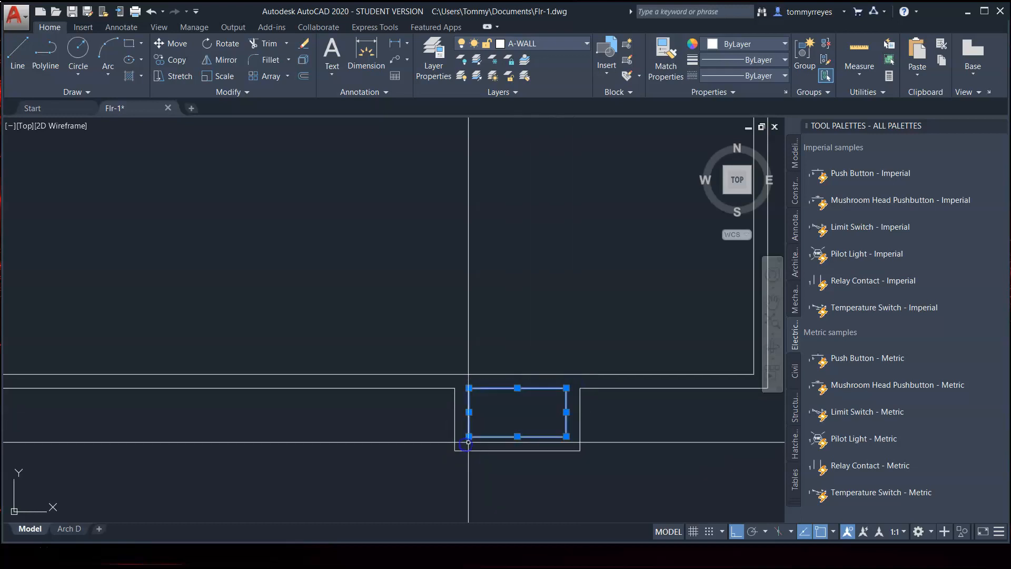
pyautogui.press('Delete')
pyautogui.click(483, 338)
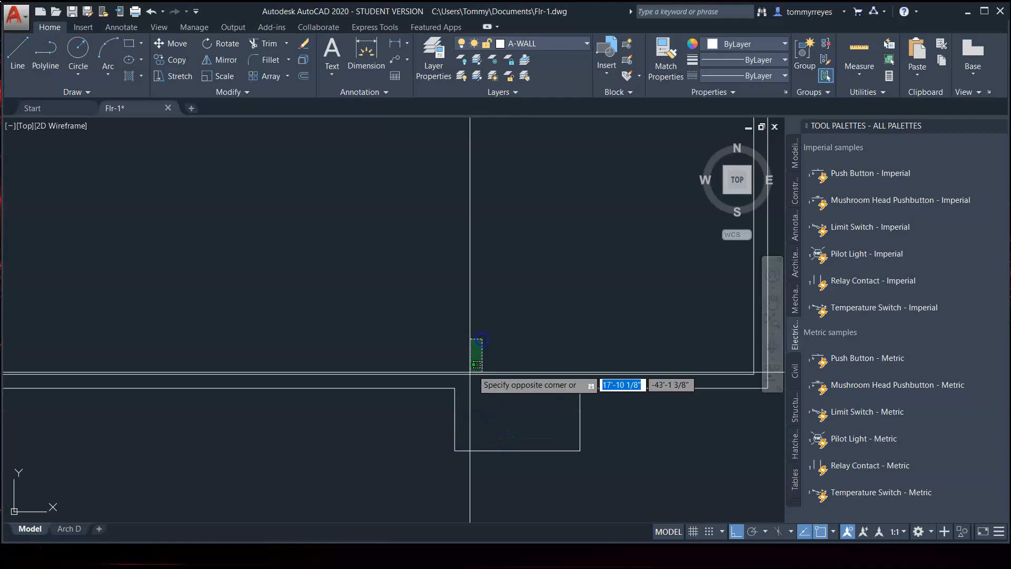
pyautogui.press('Escape')
# - Measure the main lower wall's thickness with a temporary vertical line at the bump-out's west side, reading its length in the line's properties
pyautogui.press('l')
pyautogui.press('Return')
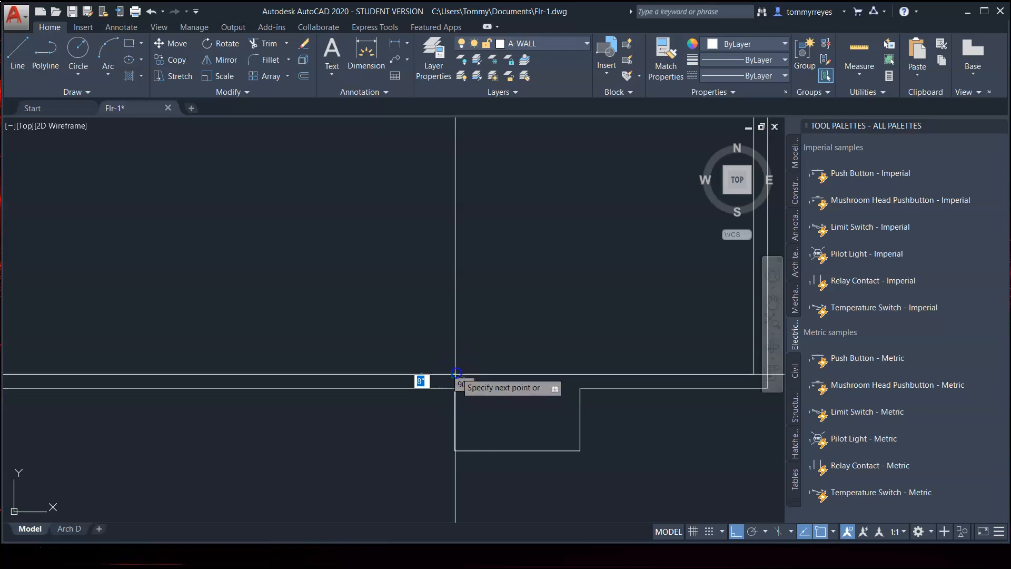
pyautogui.scroll(3, 456, 373)
pyautogui.click(434, 411)
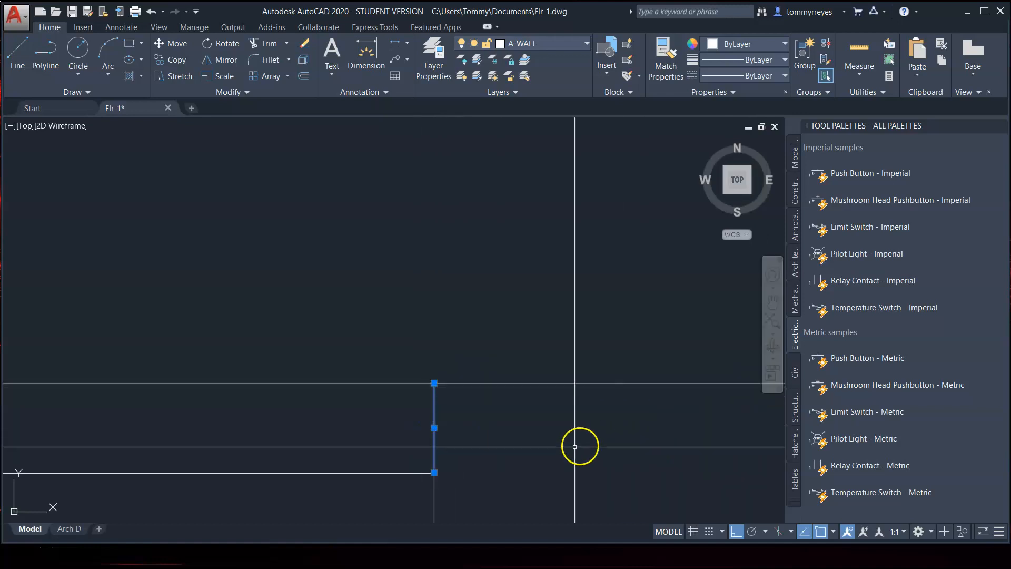
pyautogui.rightClick(435, 412)
pyautogui.click(467, 392)
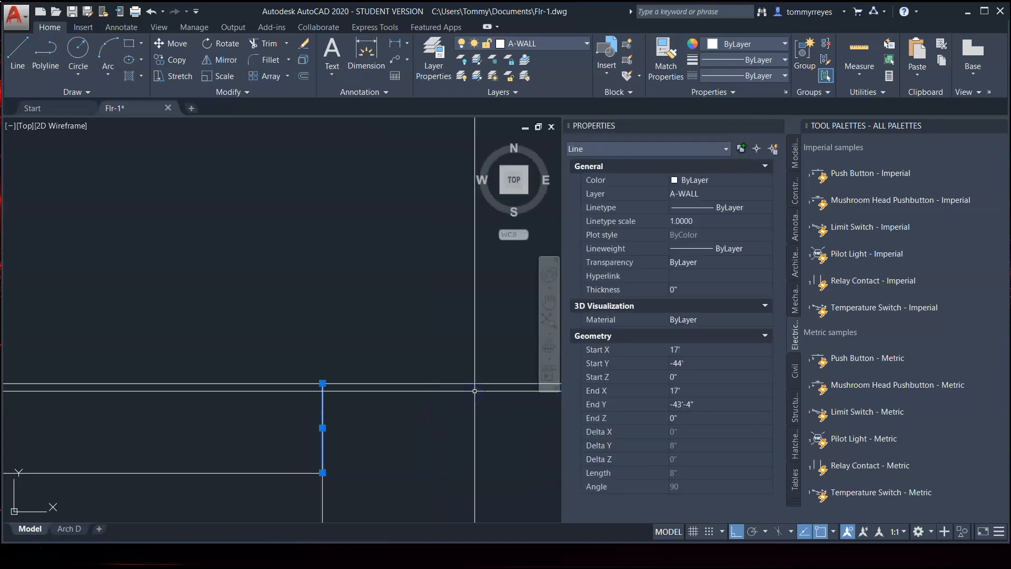
pyautogui.press('Escape')
pyautogui.scroll(-2, 479, 351)
pyautogui.scroll(-4, 423, 395)
pyautogui.click(417, 392)
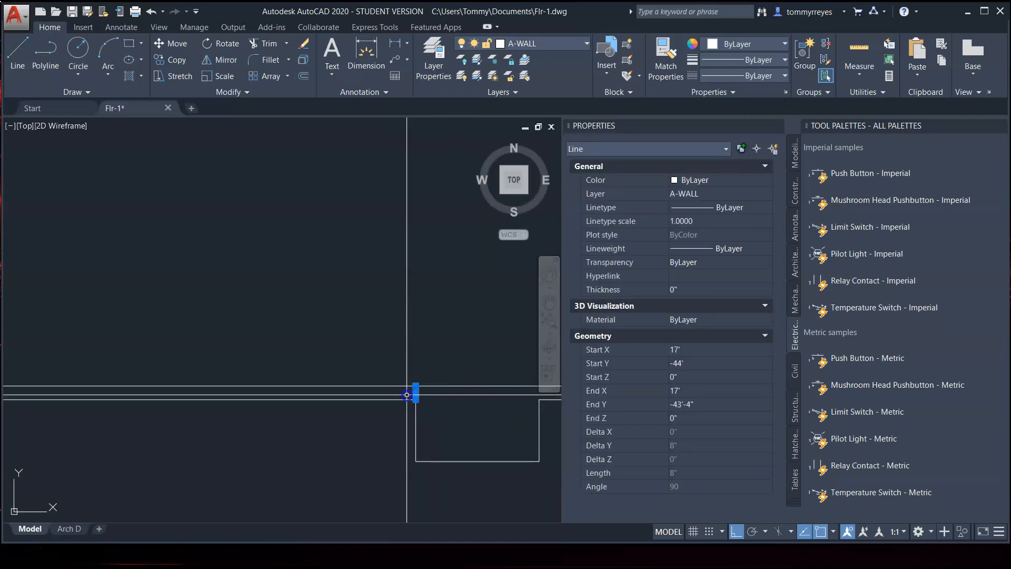
pyautogui.press('Escape')
# - Move the main lower wall's inner line 1.5" down toward the exterior face
pyautogui.click(464, 401)
pyautogui.click(462, 349)
pyautogui.press('Return')
pyautogui.click(435, 284)
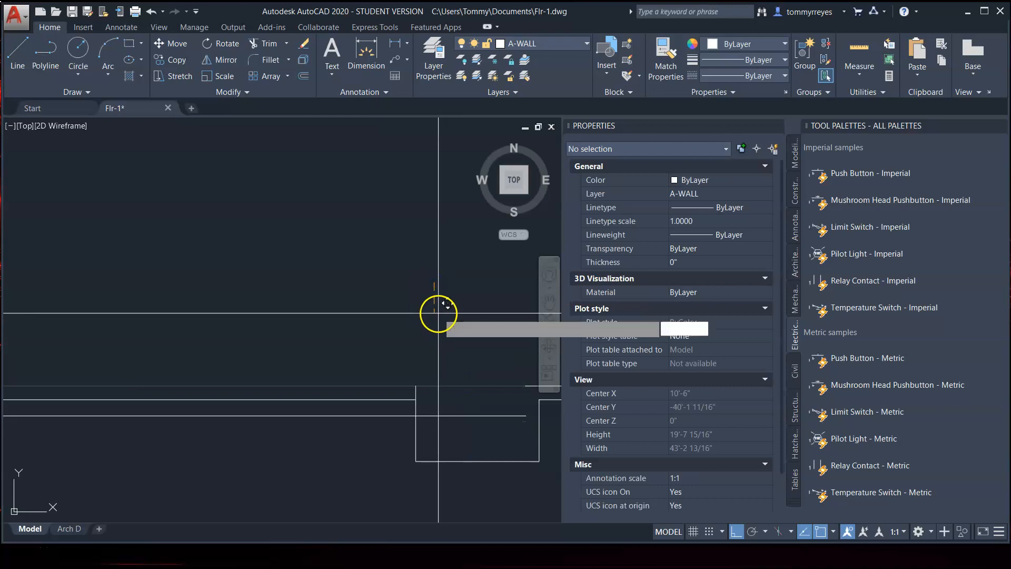
pyautogui.write('1.5')
pyautogui.press('Return')
# - Delete the six inner wall lines along the main block's east side and its bump-out, upper wall and west wall
pyautogui.scroll(-1, 397, 320)
pyautogui.scroll(-4, 421, 358)
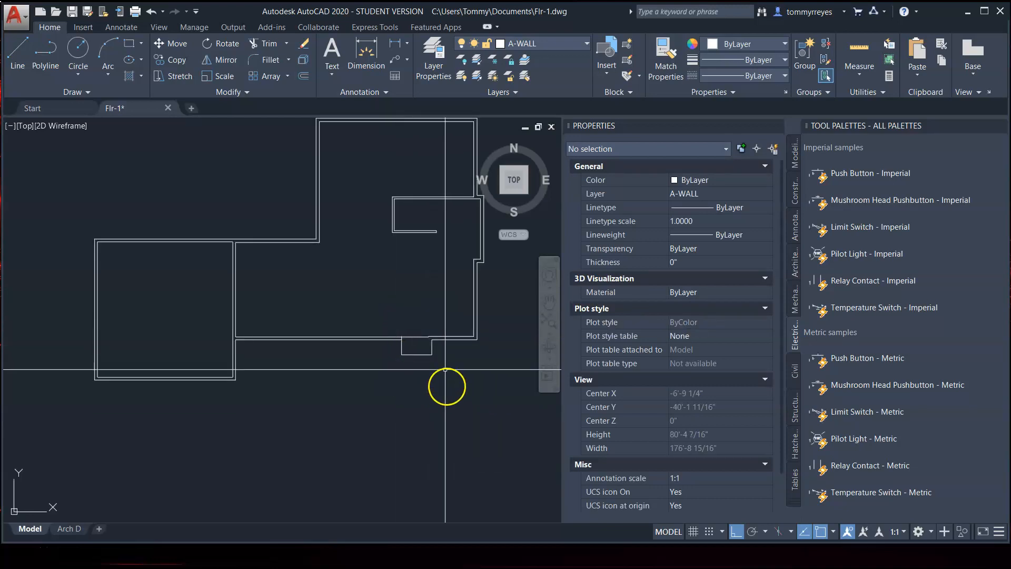
pyautogui.scroll(6, 435, 354)
pyautogui.scroll(-4, 447, 402)
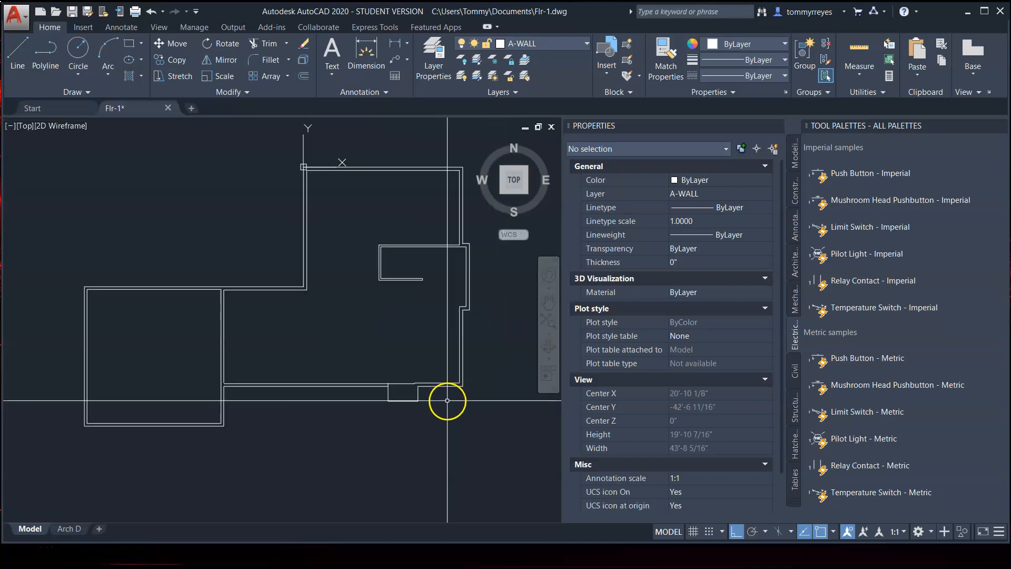
pyautogui.scroll(2, 460, 370)
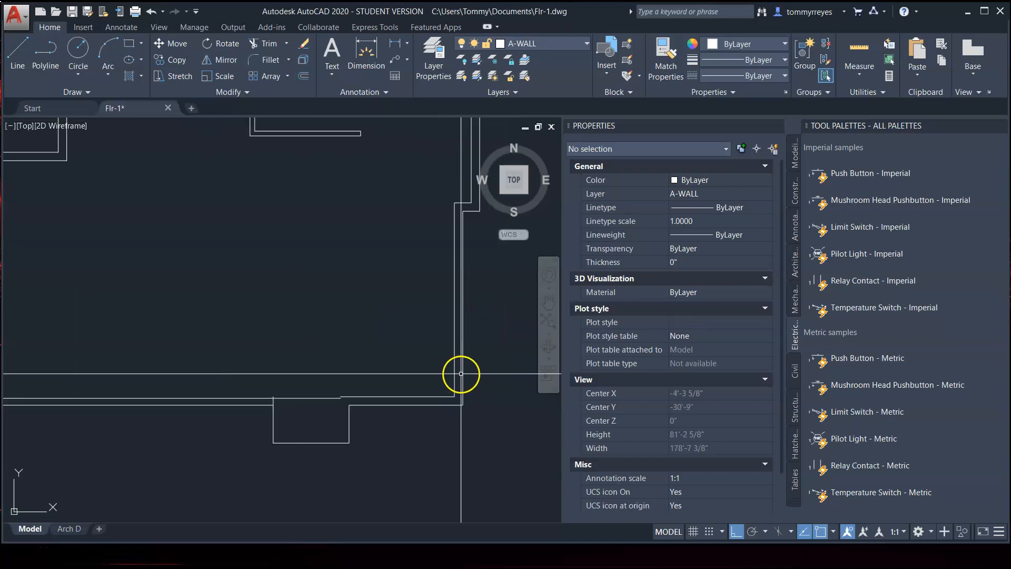
pyautogui.click(456, 346)
pyautogui.scroll(-2, 417, 395)
pyautogui.scroll(4, 440, 267)
pyautogui.click(473, 362)
pyautogui.click(418, 372)
pyautogui.scroll(-2, 392, 480)
pyautogui.scroll(-2, 392, 481)
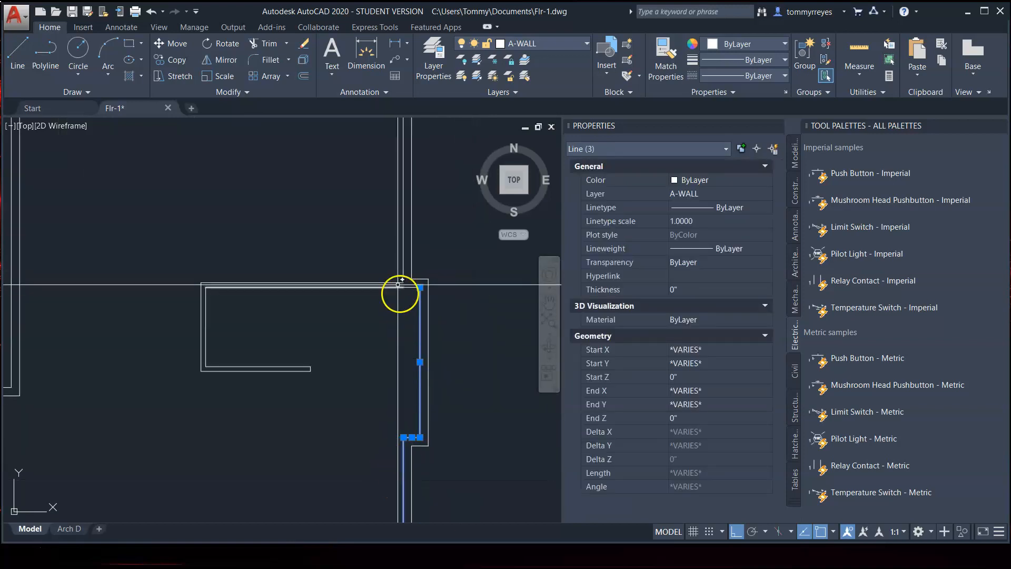
pyautogui.click(404, 259)
pyautogui.scroll(-6, 405, 336)
pyautogui.scroll(6, 407, 339)
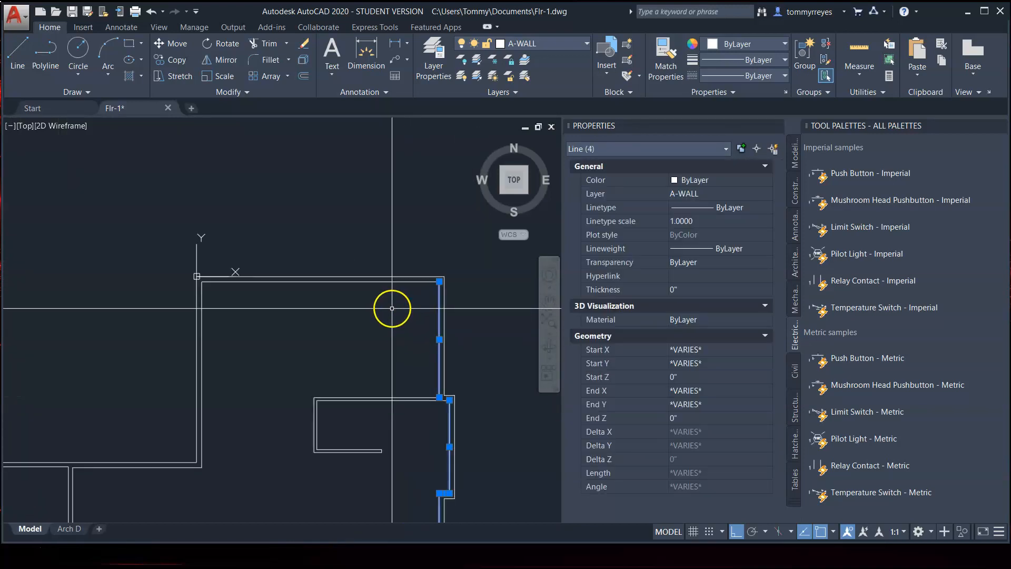
pyautogui.click(281, 282)
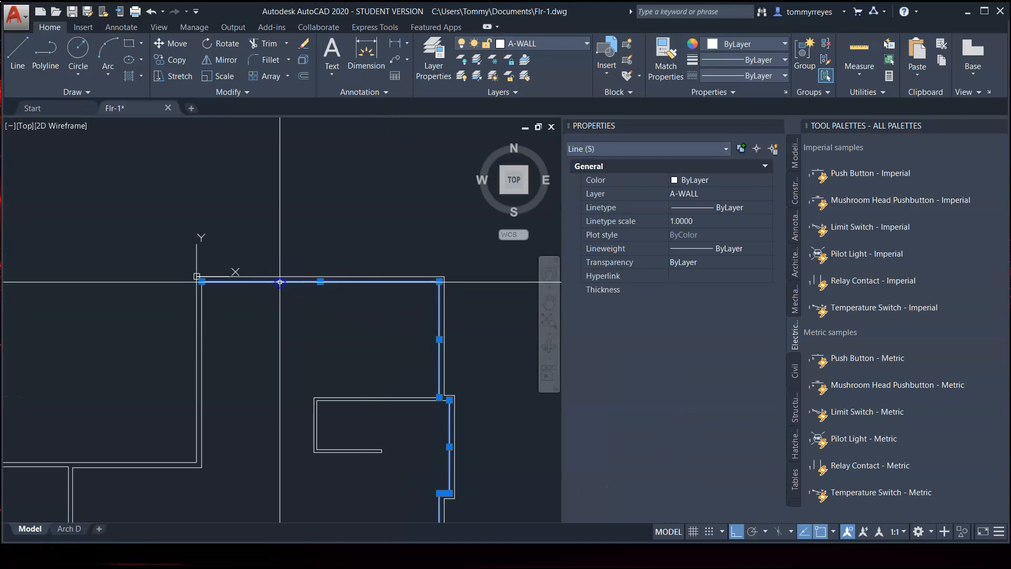
pyautogui.click(202, 374)
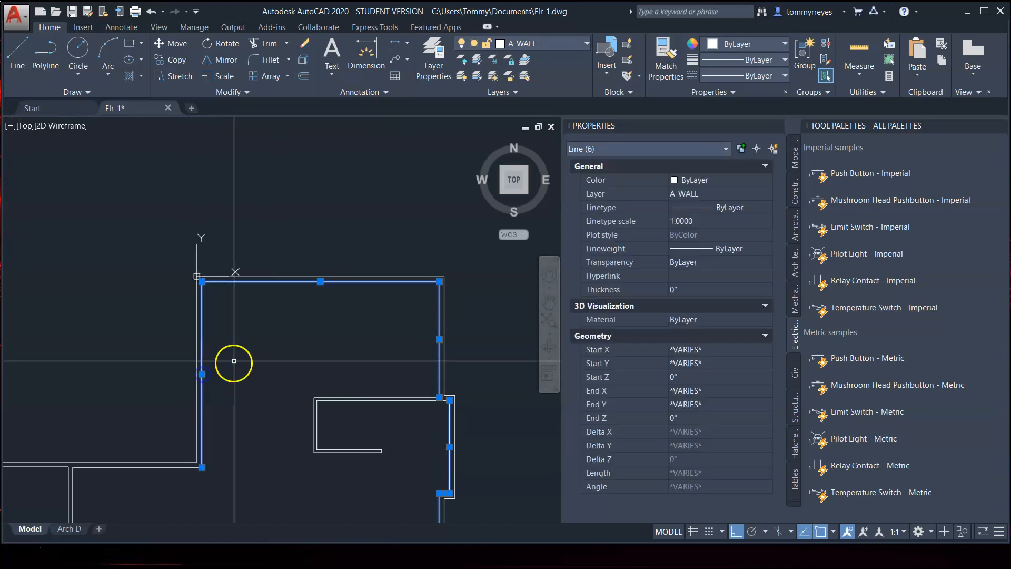
pyautogui.press('Escape')
# - Delete the upper wall's inner line between the square room and the main block's west wall
pyautogui.scroll(-4, 273, 345)
pyautogui.scroll(6, 279, 376)
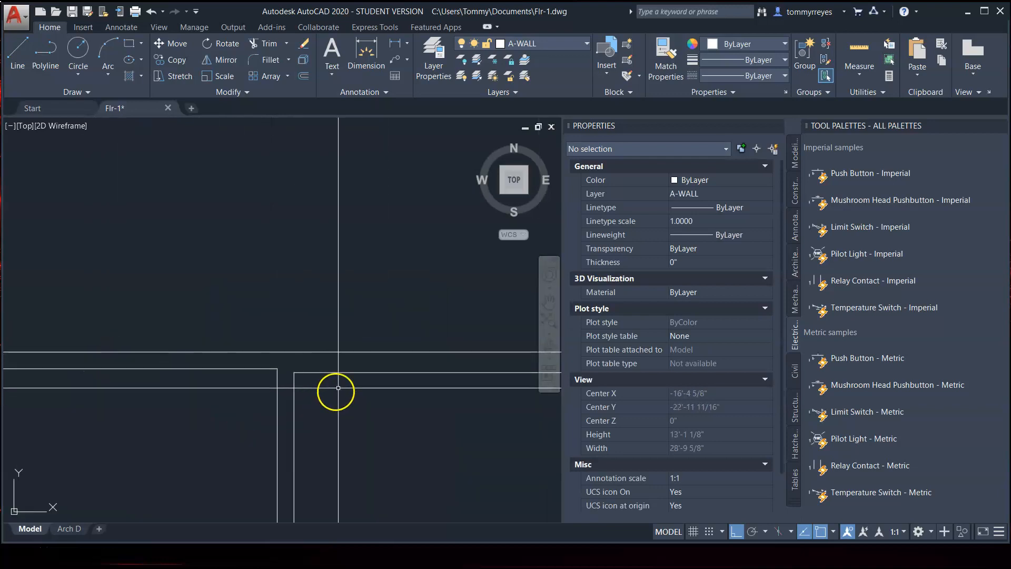
pyautogui.scroll(-6, 142, 428)
pyautogui.scroll(-4, 141, 428)
pyautogui.scroll(4, 178, 418)
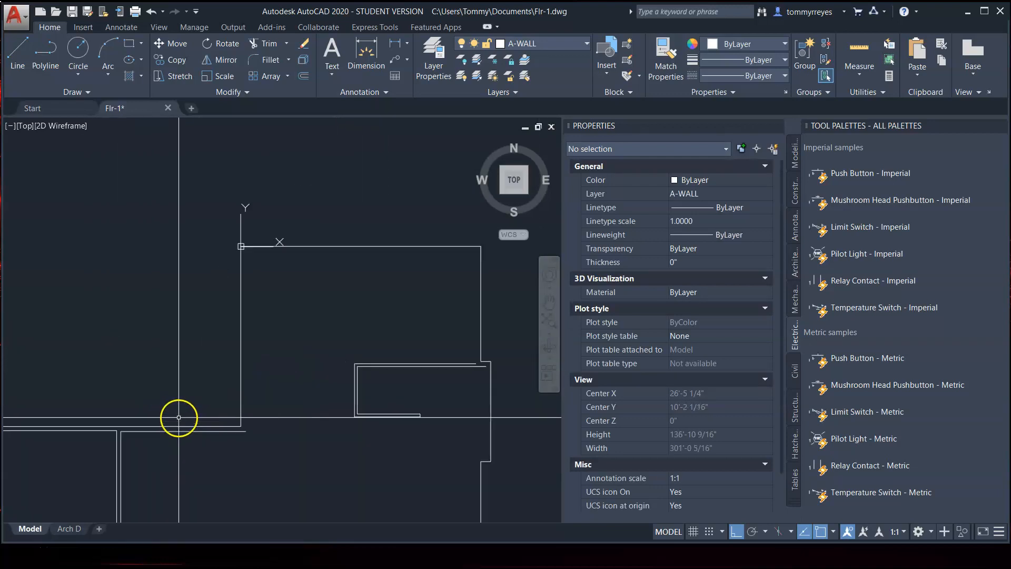
pyautogui.scroll(6, 157, 433)
pyautogui.click(187, 420)
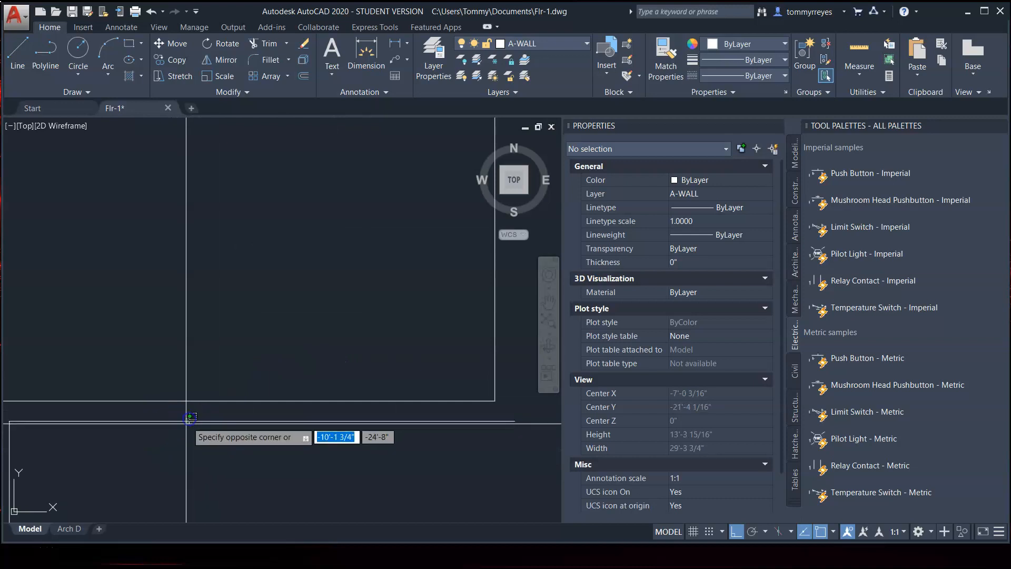
pyautogui.click(189, 421)
pyautogui.scroll(-8, 353, 433)
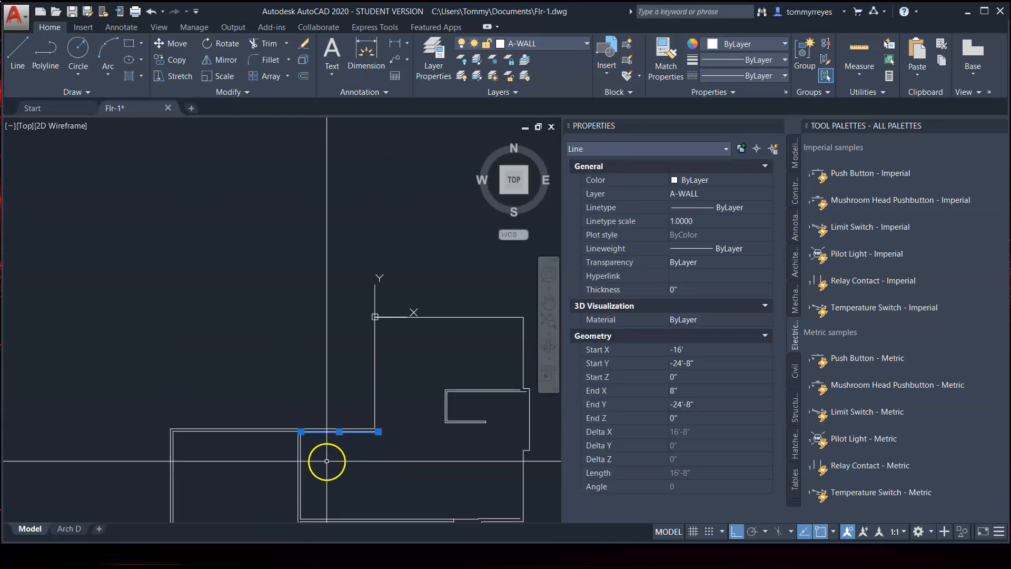
pyautogui.press('Escape')
# - Offset the exterior line running above the square room 6.5" inward to form the wall's inner face
pyautogui.write('o')
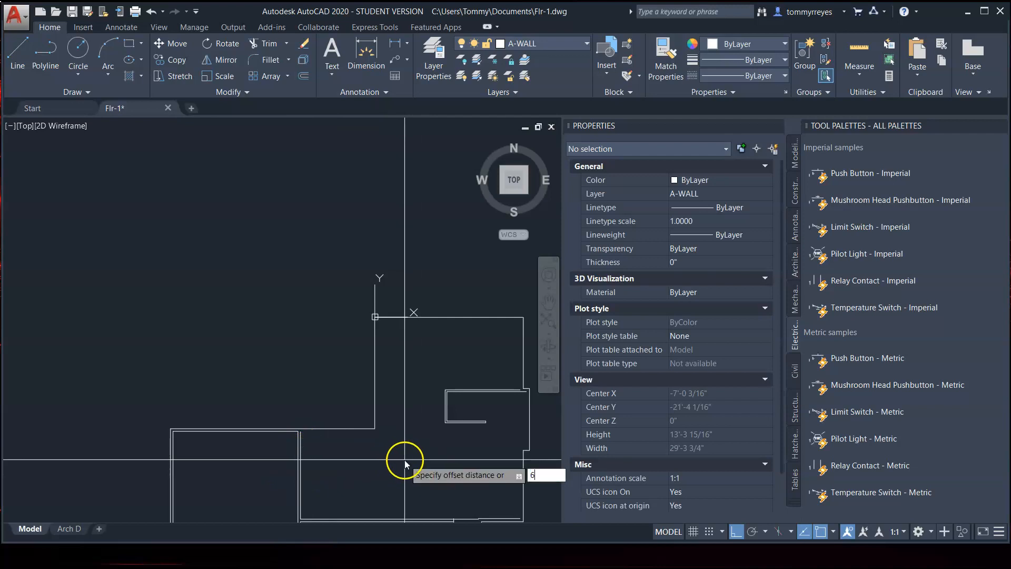
pyautogui.press('Return')
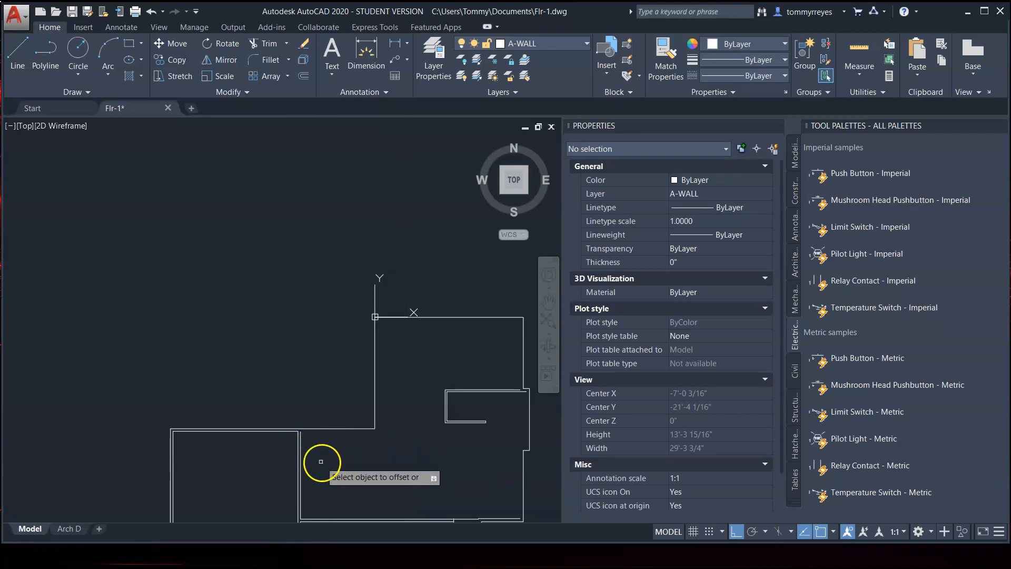
pyautogui.scroll(2, 320, 461)
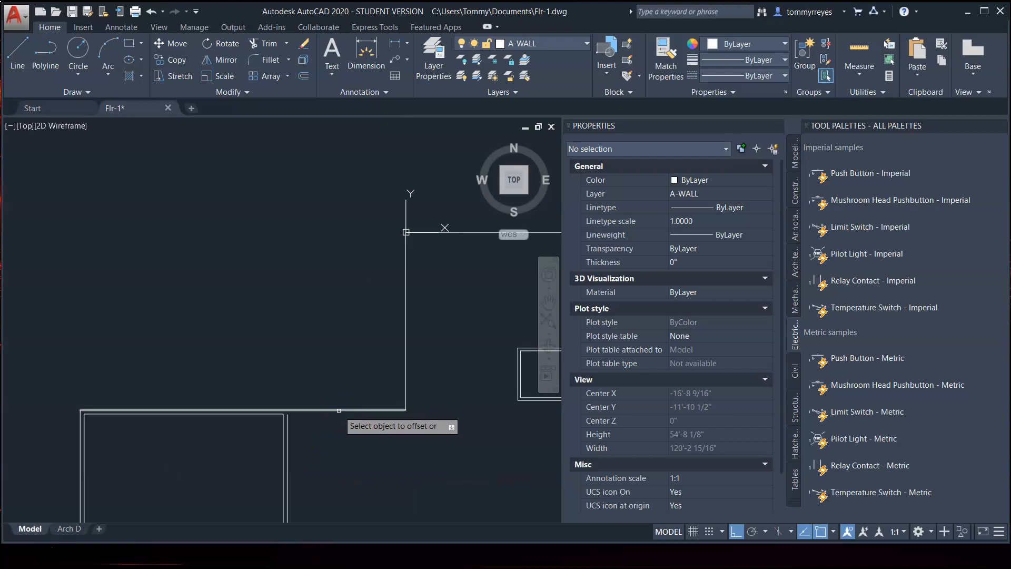
pyautogui.scroll(4, 258, 401)
pyautogui.press('Escape')
# - Select the two overlapping inner lines above the square room and deselect the longer one to isolate the room's own segment
pyautogui.click(315, 454)
pyautogui.click(306, 441)
pyautogui.scroll(-3, 345, 479)
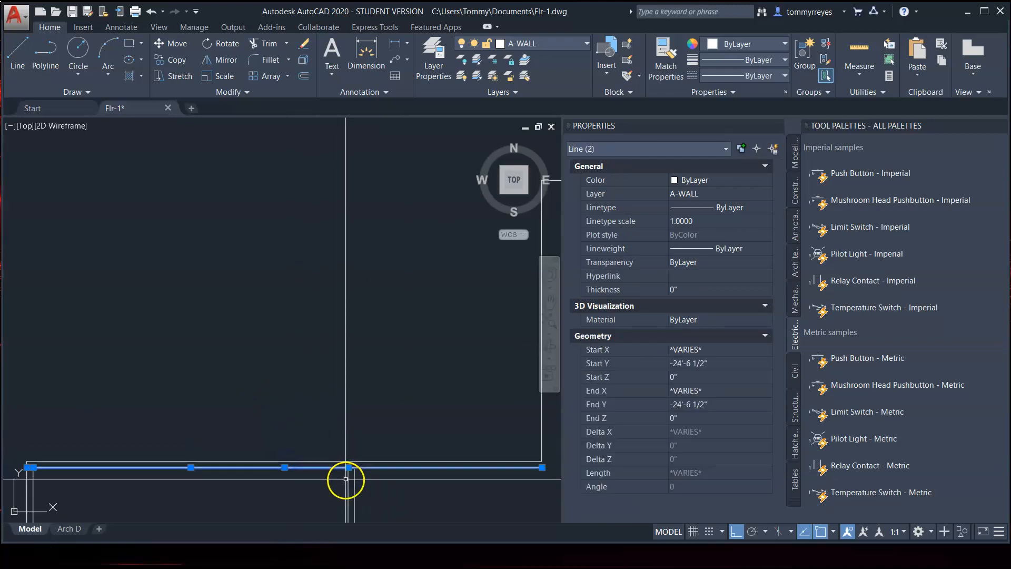
pyautogui.click(453, 487)
pyautogui.keyDown('shift'); pyautogui.click(437, 465); pyautogui.keyUp('shift')
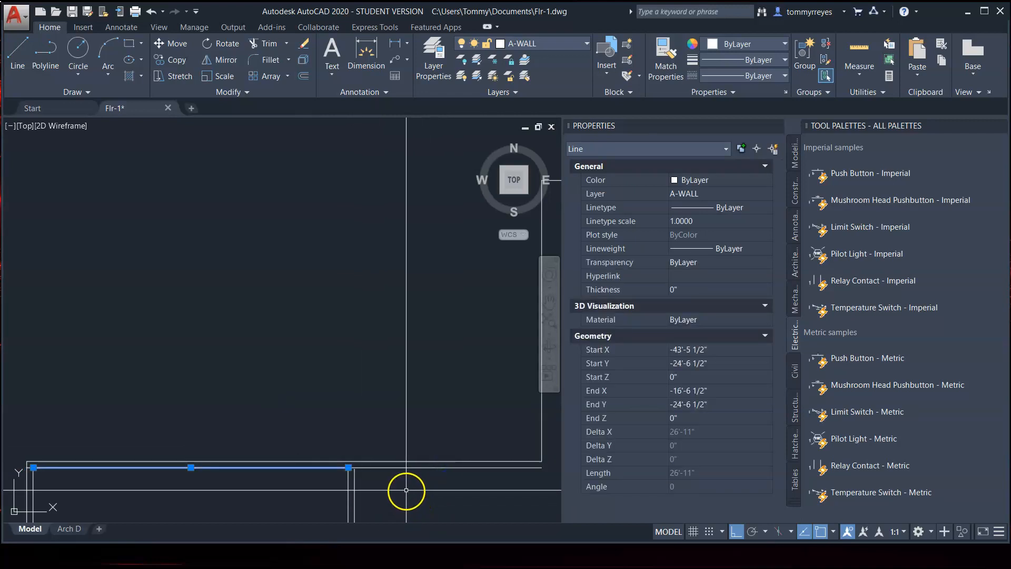
pyautogui.press('Escape')
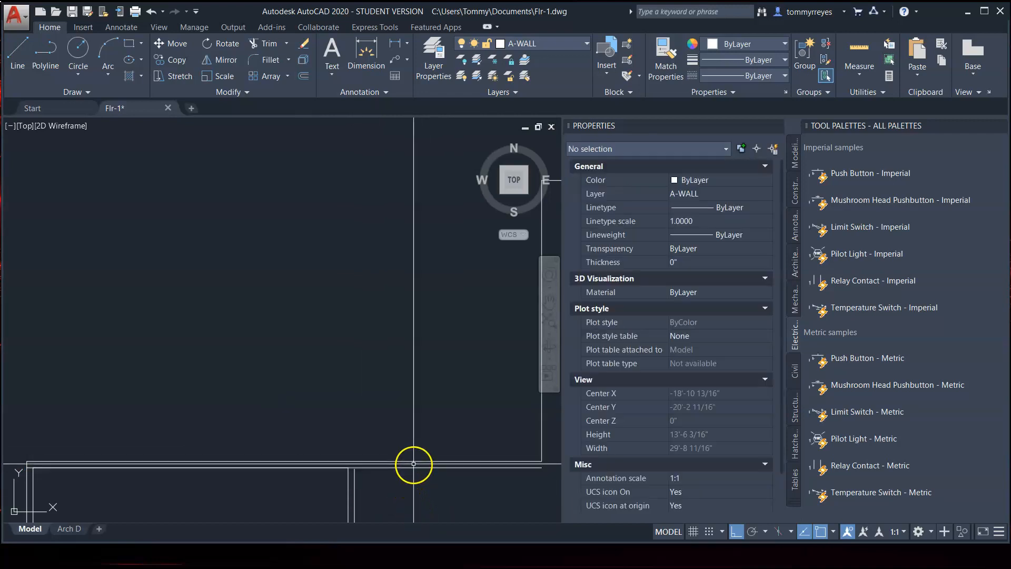
pyautogui.click(323, 468)
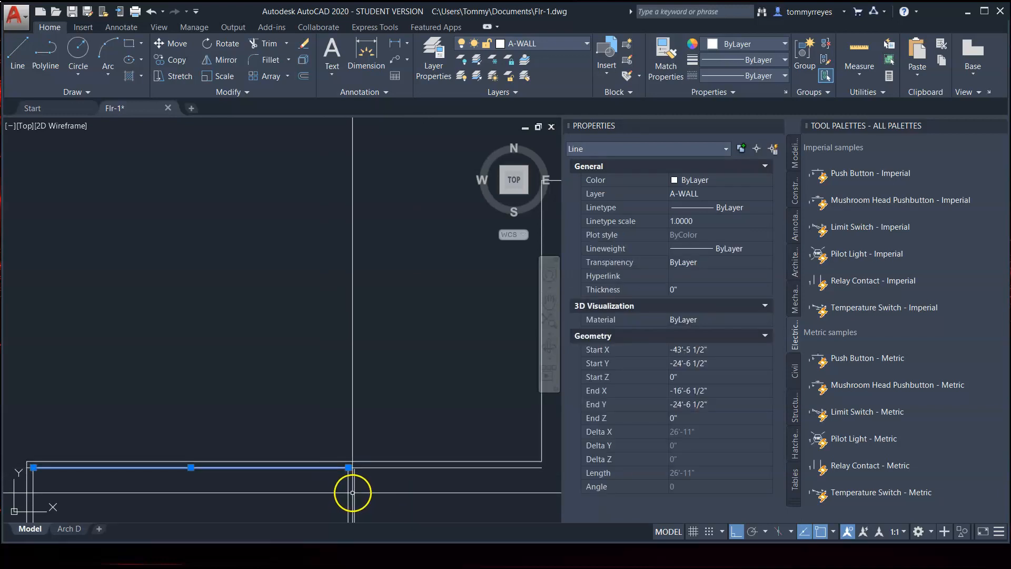
pyautogui.press('Escape')
pyautogui.click(307, 481)
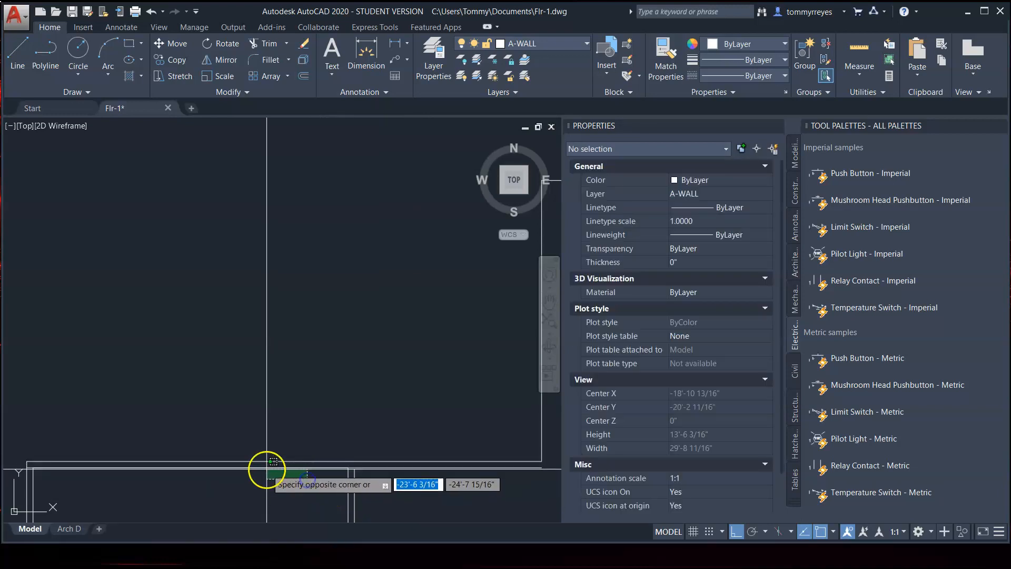
pyautogui.click(266, 466)
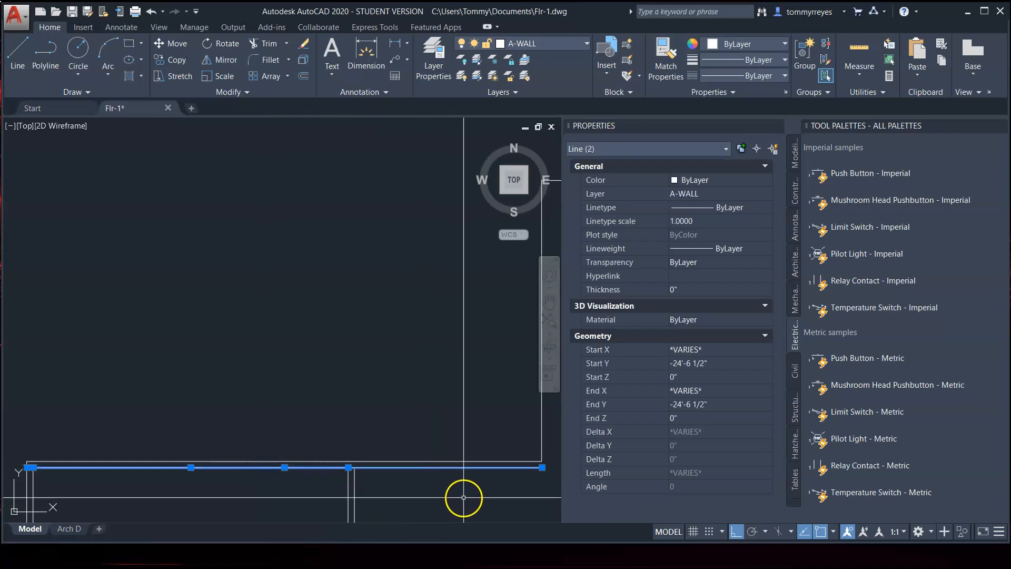
pyautogui.keyDown('shift'); pyautogui.click(445, 478); pyautogui.keyUp('shift')
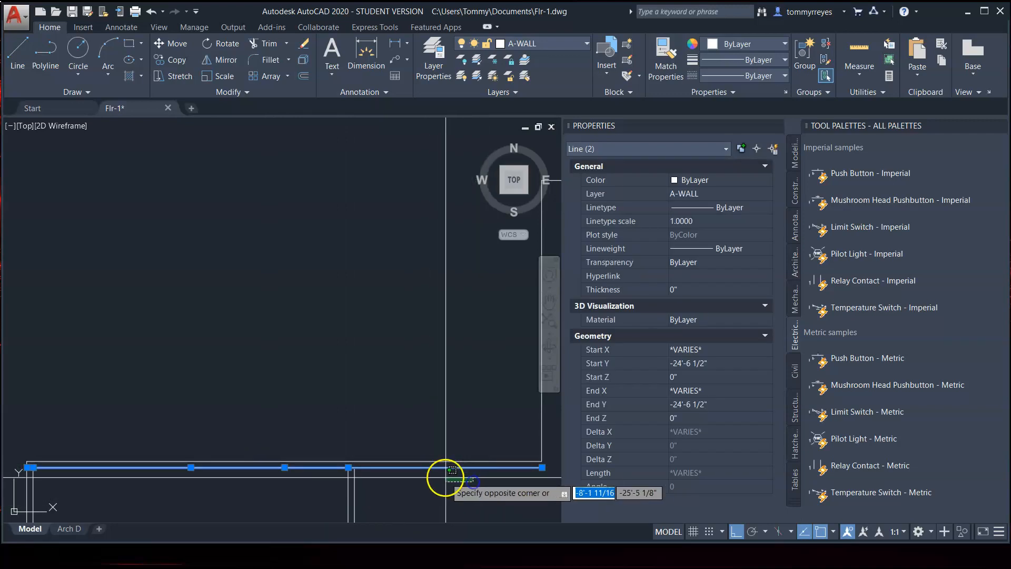
pyautogui.keyDown('shift'); pyautogui.click(436, 466); pyautogui.keyUp('shift')
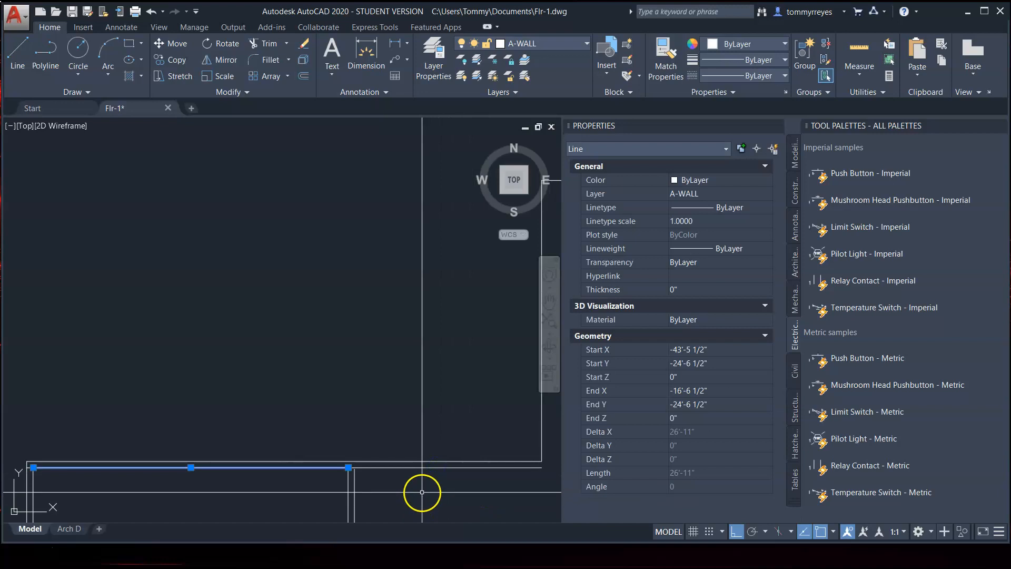
pyautogui.press('Escape')
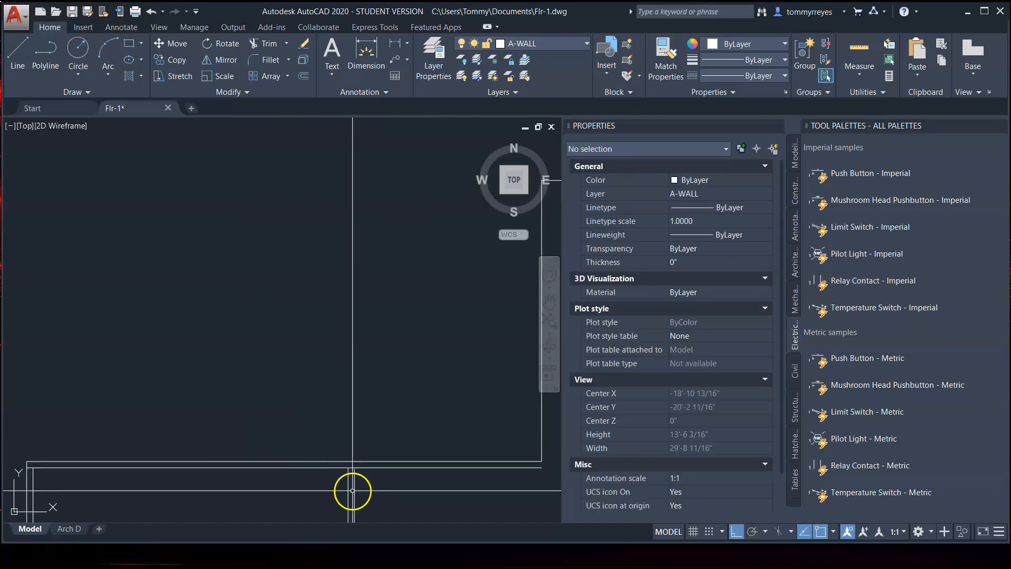
# - Try to trim the new inner line between the two lines of the square room's east wall, and undo the trim
pyautogui.press('Return')
pyautogui.scroll(3, 343, 469)
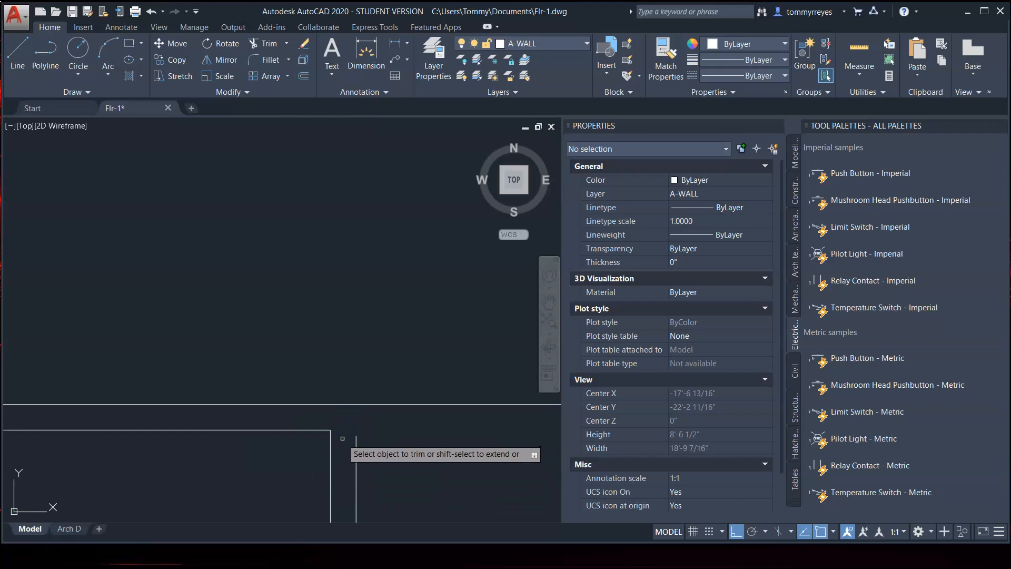
pyautogui.hotkey('ctrl', 'z')
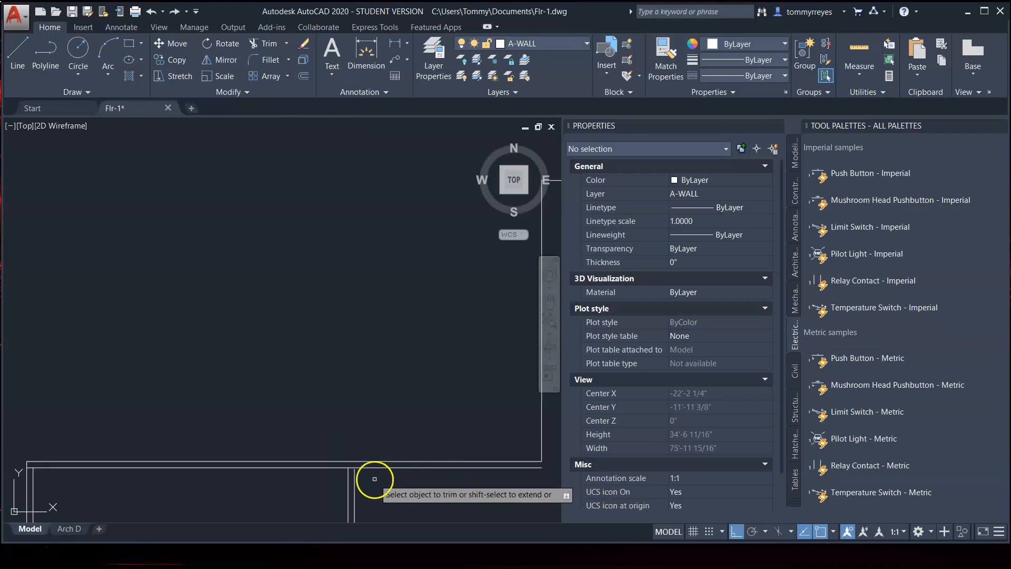
pyautogui.scroll(4, 375, 483)
pyautogui.press('Escape')
# - Extend the east line of the square room's east wall up to the new inner line
pyautogui.write('e')
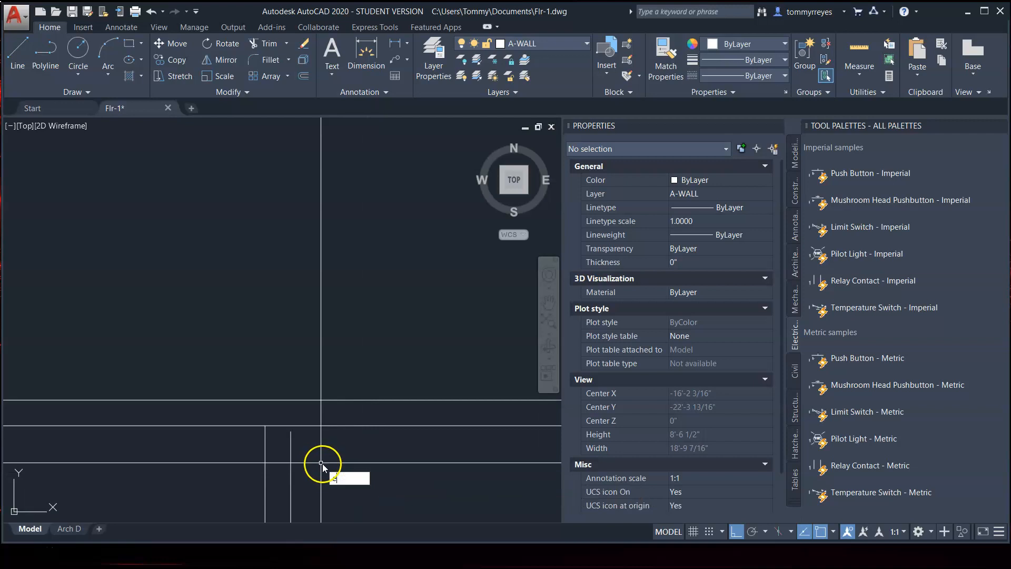
pyautogui.write('x')
pyautogui.press('Return')
pyautogui.click(326, 424)
pyautogui.press('Return')
pyautogui.press('Escape')
# - Trim the inner line segment between the two lines of the square room's east wall
pyautogui.write('tr')
pyautogui.press('Return')
pyautogui.press('Return')
pyautogui.click(281, 428)
pyautogui.press('Escape')
# - Offset the main block's west and upper exterior wall lines 6.5" inward
pyautogui.scroll(-5, 266, 429)
pyautogui.scroll(1, 308, 442)
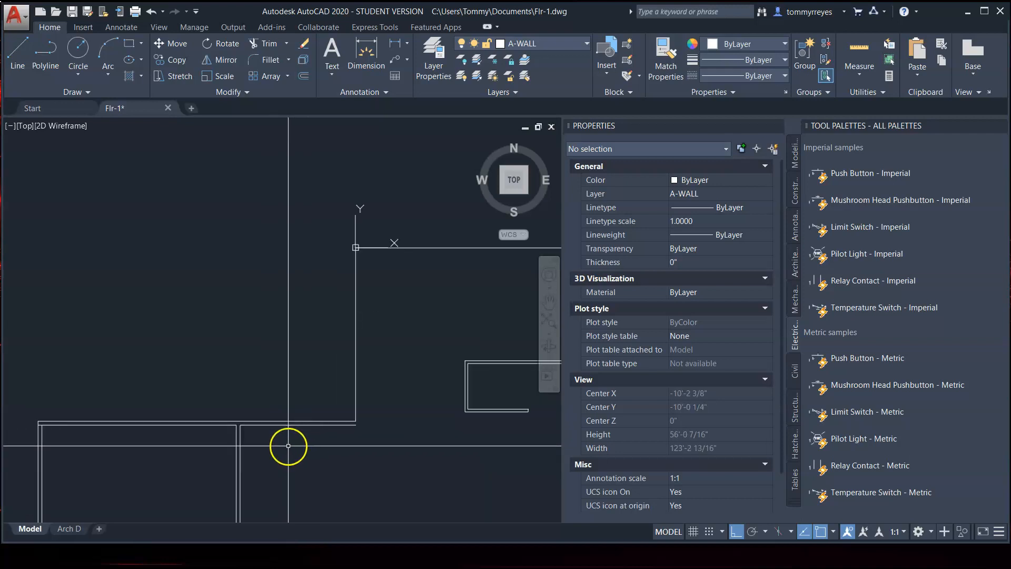
pyautogui.write('o')
pyautogui.press('Return')
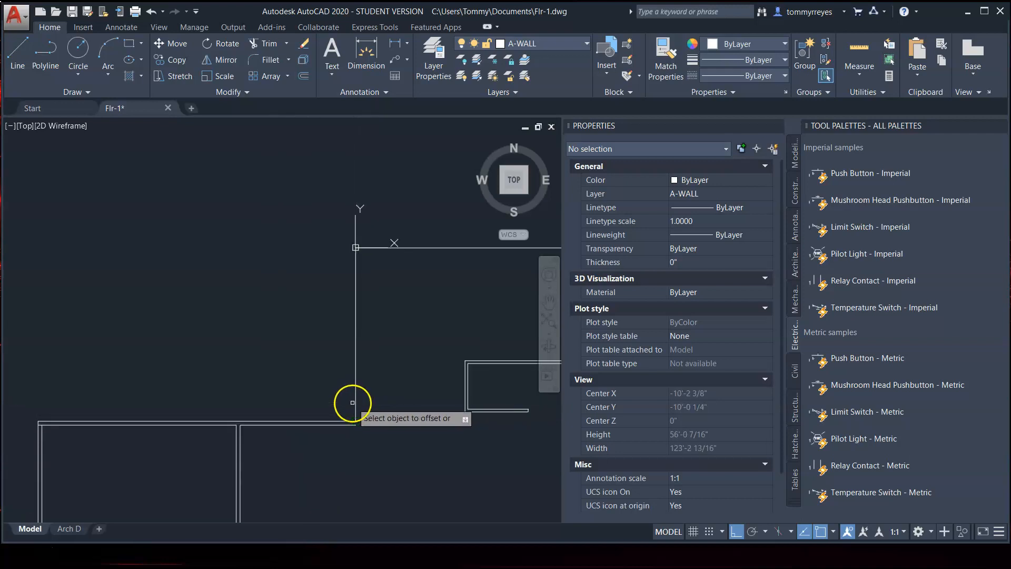
pyautogui.click(356, 397)
pyautogui.click(382, 397)
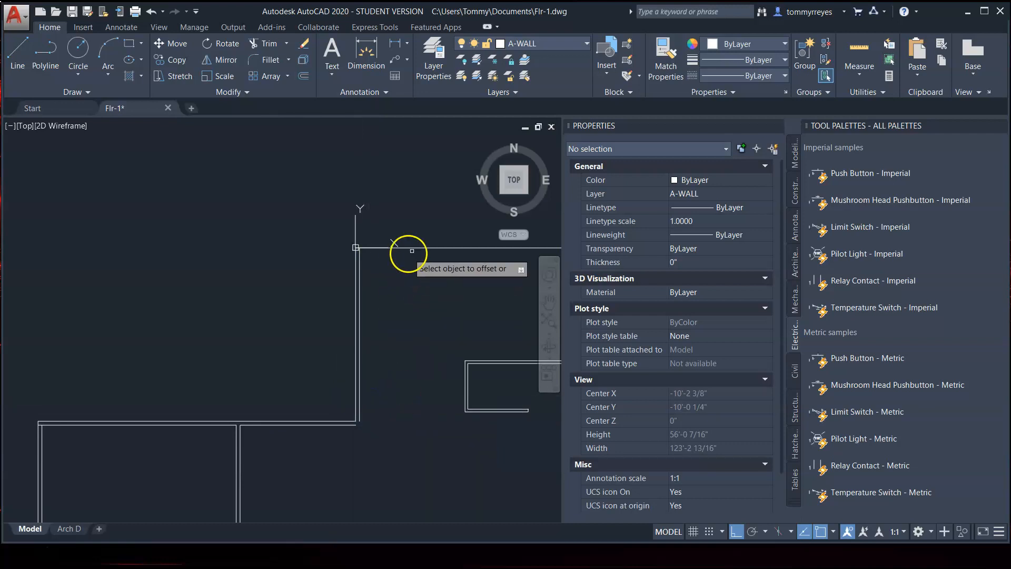
pyautogui.click(433, 249)
pyautogui.click(424, 272)
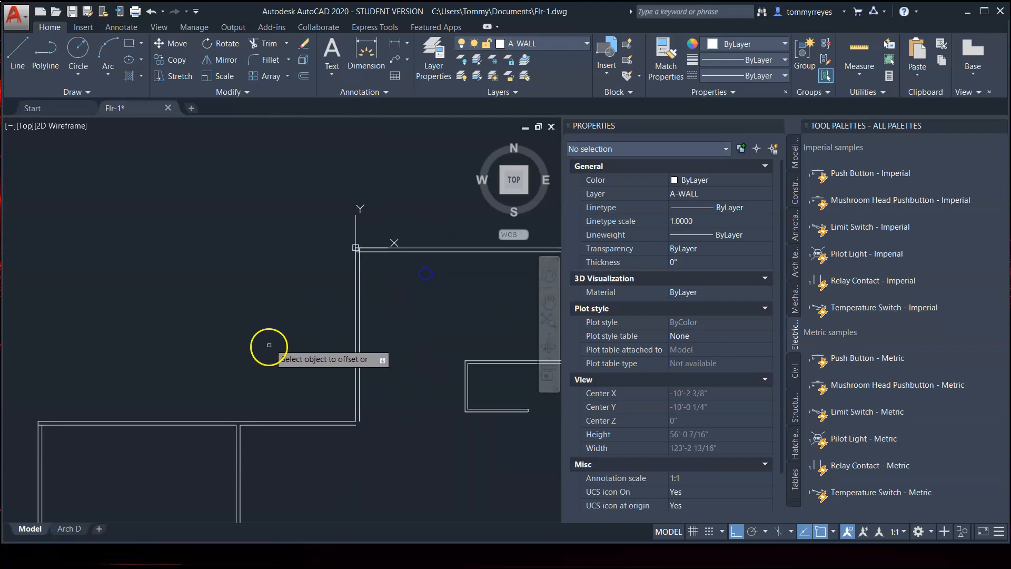
# - Offset the upper east wall line and the east bump-out's upper and outer lines 6.5" inward
pyautogui.scroll(-2, 269, 347)
pyautogui.scroll(4, 449, 378)
pyautogui.click(499, 286)
pyautogui.click(456, 293)
pyautogui.scroll(4, 510, 340)
pyautogui.click(504, 294)
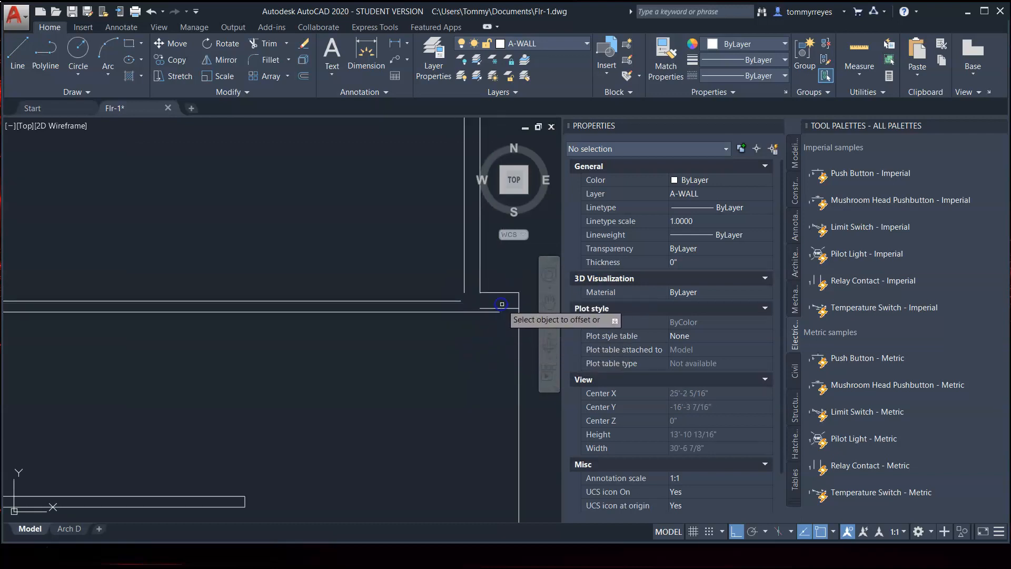
pyautogui.scroll(-4, 505, 337)
pyautogui.click(451, 361)
# - Offset the east bump-out's lower line and the lower east wall line 6.5" inward
pyautogui.scroll(-4, 442, 357)
pyautogui.scroll(5, 435, 300)
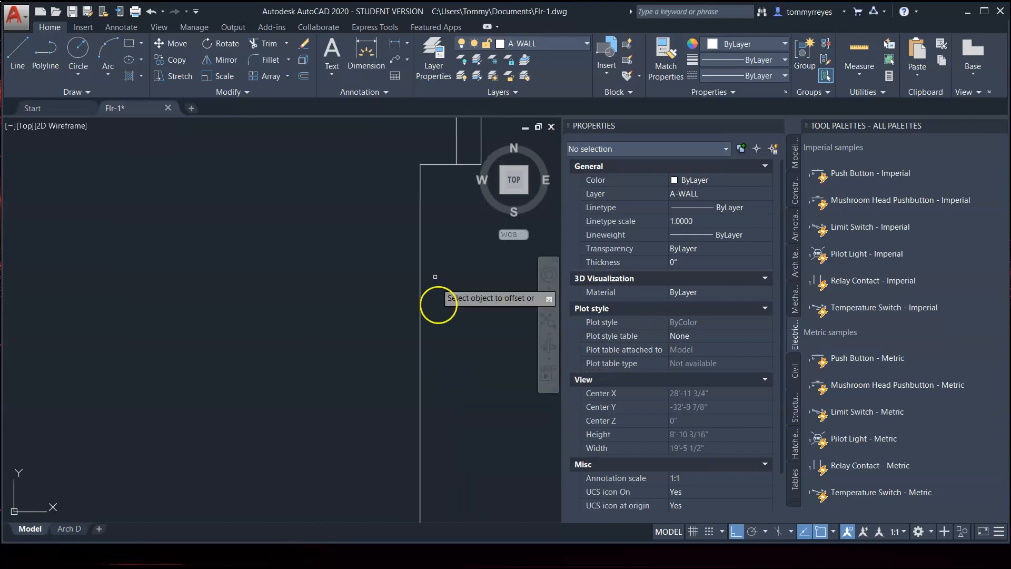
pyautogui.click(444, 164)
pyautogui.click(440, 140)
pyautogui.click(420, 198)
pyautogui.click(371, 215)
pyautogui.scroll(-5, 406, 192)
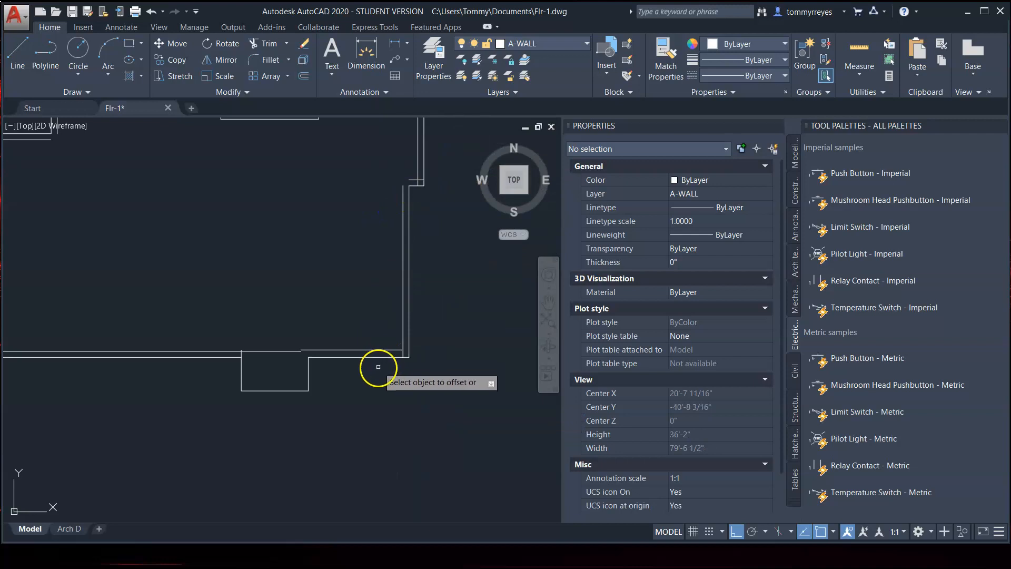
pyautogui.scroll(4, 378, 366)
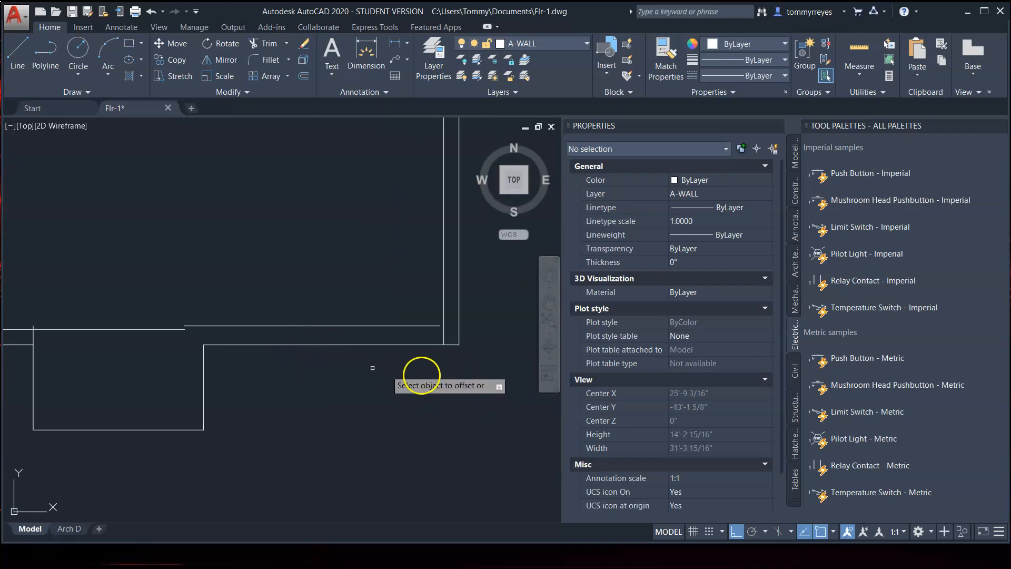
# - Delete the leftover inner segment along the lower wall and fillet the lower inner wall line to the lower east inner wall line
pyautogui.click(310, 306)
pyautogui.click(287, 329)
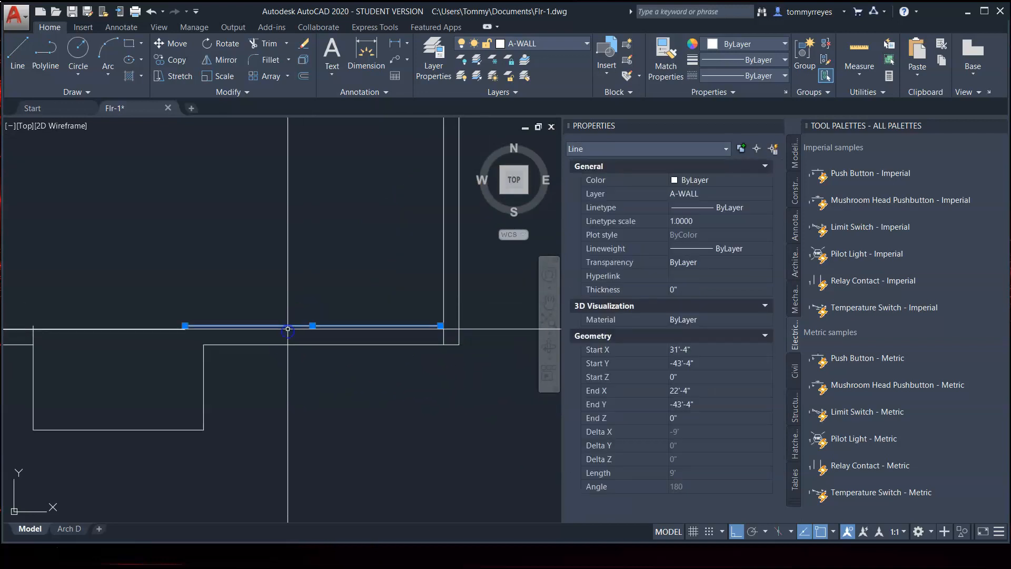
pyautogui.press('Delete')
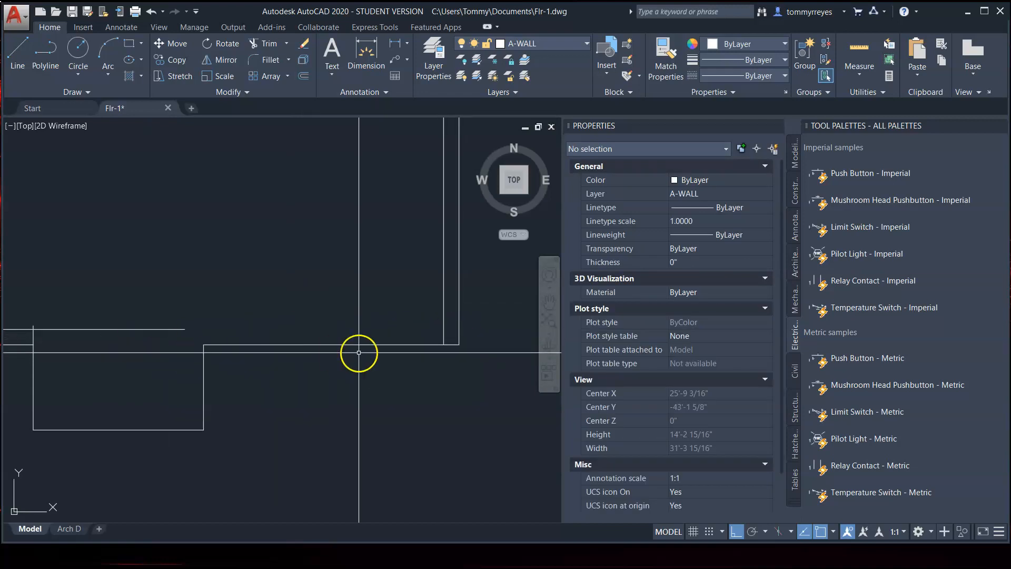
pyautogui.press('space')
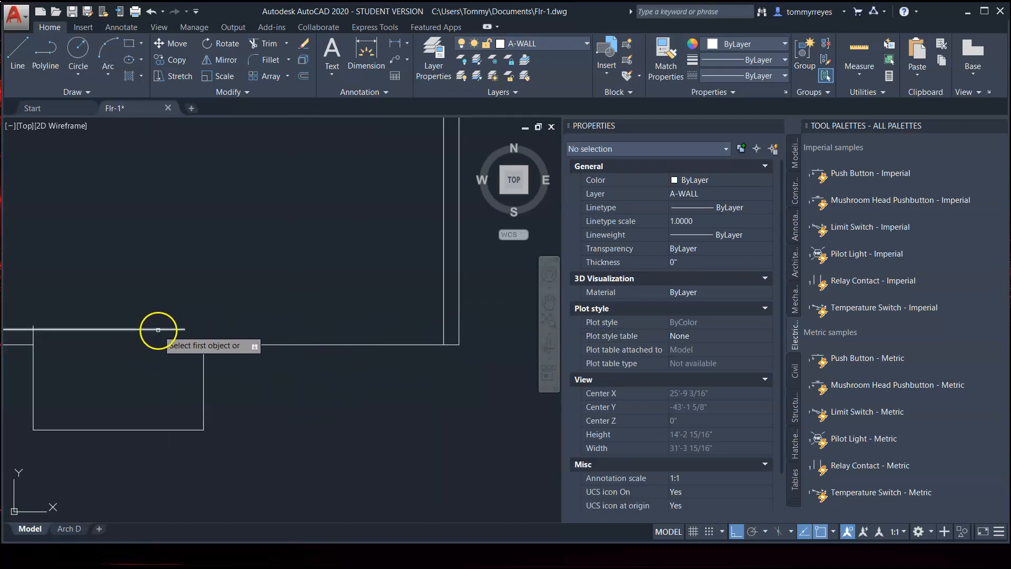
pyautogui.click(158, 329)
pyautogui.click(444, 317)
# - Fillet the east bump-out's lower inner line to the lower east inner wall line and to the bump-out's vertical inner line
pyautogui.scroll(-7, 491, 503)
pyautogui.scroll(4, 488, 496)
pyautogui.press('space')
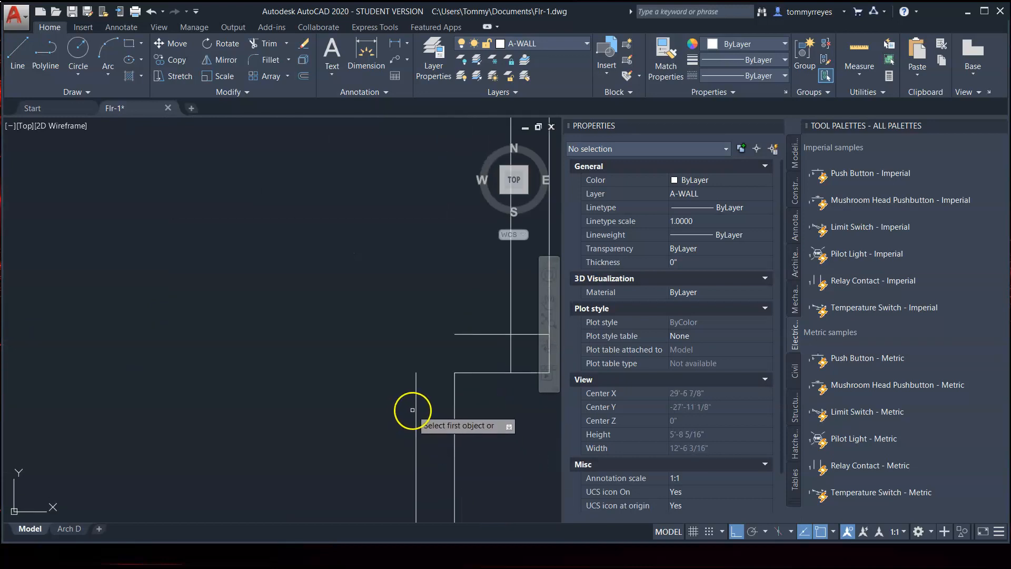
pyautogui.click(416, 410)
pyautogui.click(472, 334)
pyautogui.scroll(-4, 279, 448)
pyautogui.press('space')
pyautogui.click(362, 404)
pyautogui.click(371, 391)
# - Fillet the east bump-out's upper inner line to its vertical inner line and to the upper east inner wall line
pyautogui.scroll(-4, 379, 506)
pyautogui.scroll(2, 358, 326)
pyautogui.scroll(3, 379, 336)
pyautogui.press('space')
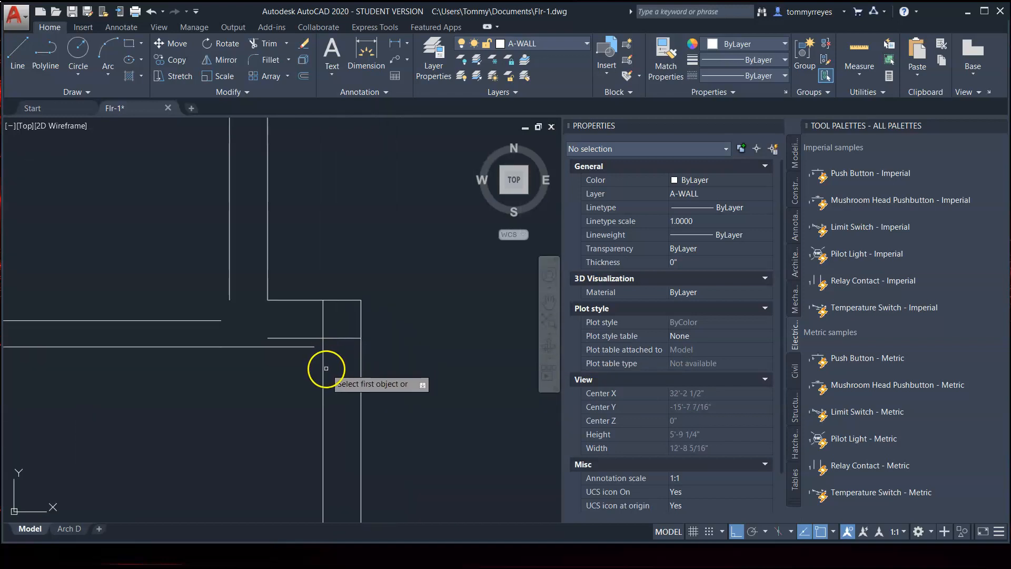
pyautogui.click(324, 372)
pyautogui.click(314, 338)
pyautogui.click(290, 337)
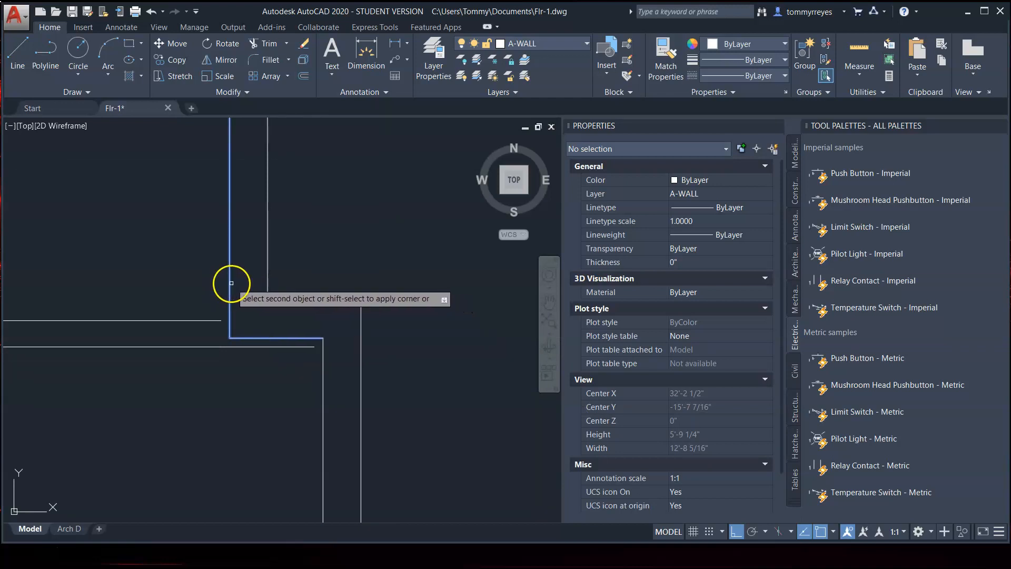
pyautogui.click(232, 283)
# - Fillet the upper east inner wall line to the top inner wall line at the main block's northeast corner
pyautogui.scroll(-2, 361, 365)
pyautogui.press('space')
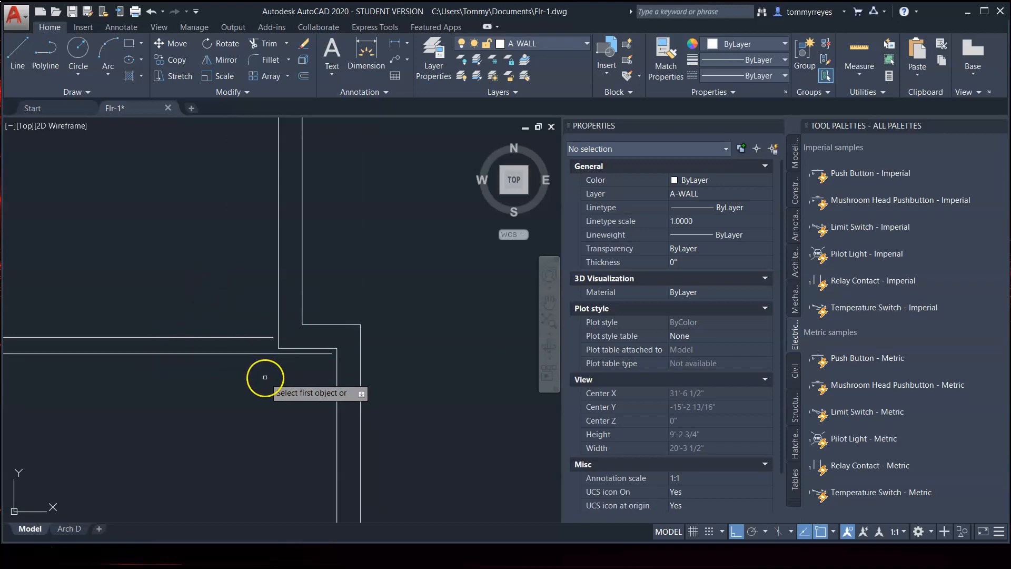
pyautogui.scroll(-5, 266, 377)
pyautogui.scroll(3, 243, 397)
pyautogui.scroll(2, 275, 313)
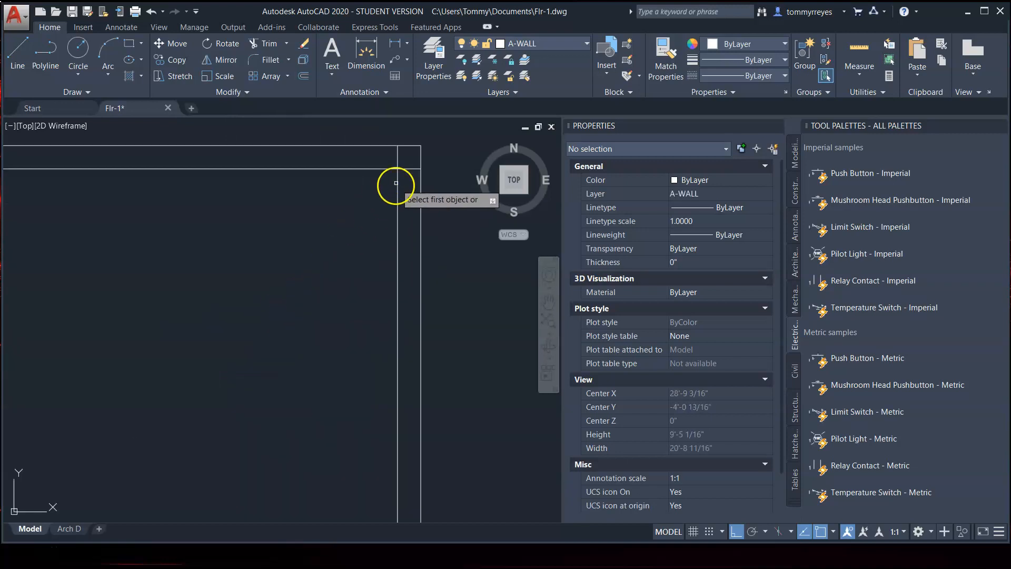
pyautogui.click(398, 191)
pyautogui.click(369, 169)
# - Fillet the west and top inner wall lines at the main block's northwest corner
pyautogui.scroll(-3, 451, 267)
pyautogui.scroll(4, 368, 280)
pyautogui.scroll(5, 179, 210)
pyautogui.press('Return')
pyautogui.click(250, 239)
pyautogui.click(287, 201)
# - Fillet the main block's west inner wall line to the lower line of the connecting room's upper wall
pyautogui.scroll(-3, 284, 185)
pyautogui.scroll(-2, 319, 253)
pyautogui.scroll(5, 323, 334)
pyautogui.press('Return')
pyautogui.click(319, 385)
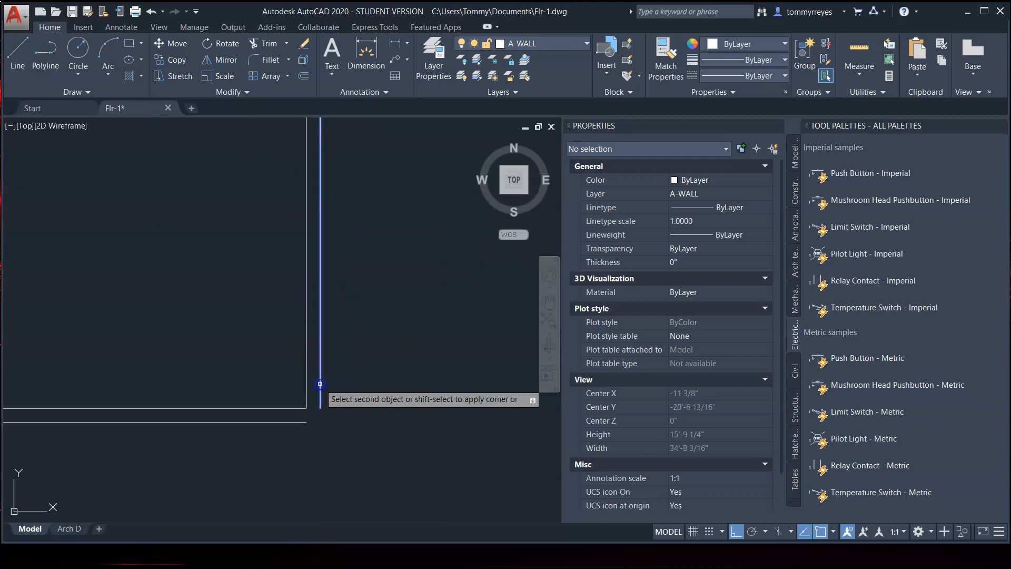
pyautogui.click(289, 419)
pyautogui.scroll(-6, 289, 416)
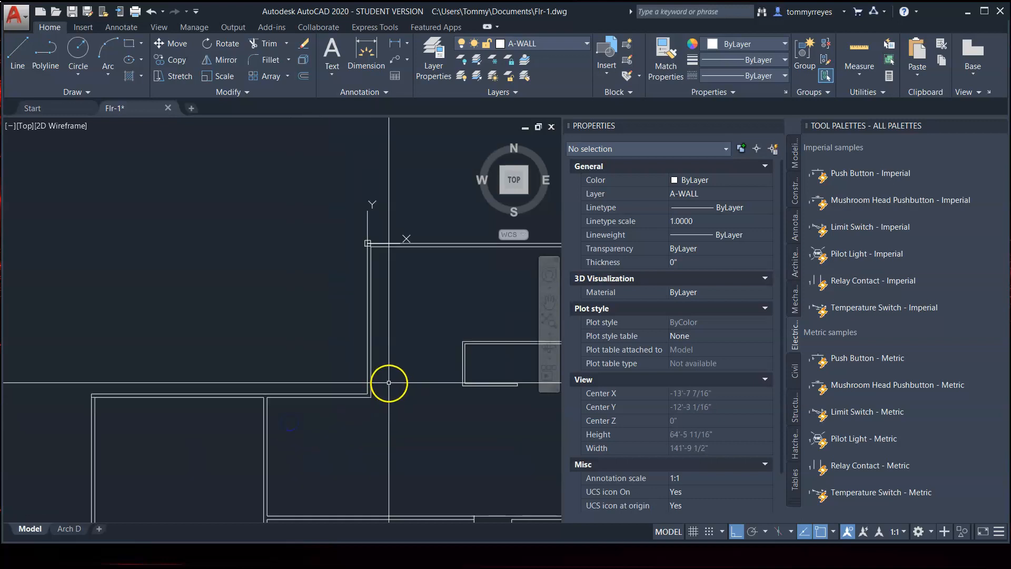
pyautogui.scroll(6, 282, 280)
pyautogui.press('Return')
pyautogui.press('Escape')
# - Delete the interior closet lines west of the bump-out and the stray line at the bump-out's upper inner corner
pyautogui.click(355, 311)
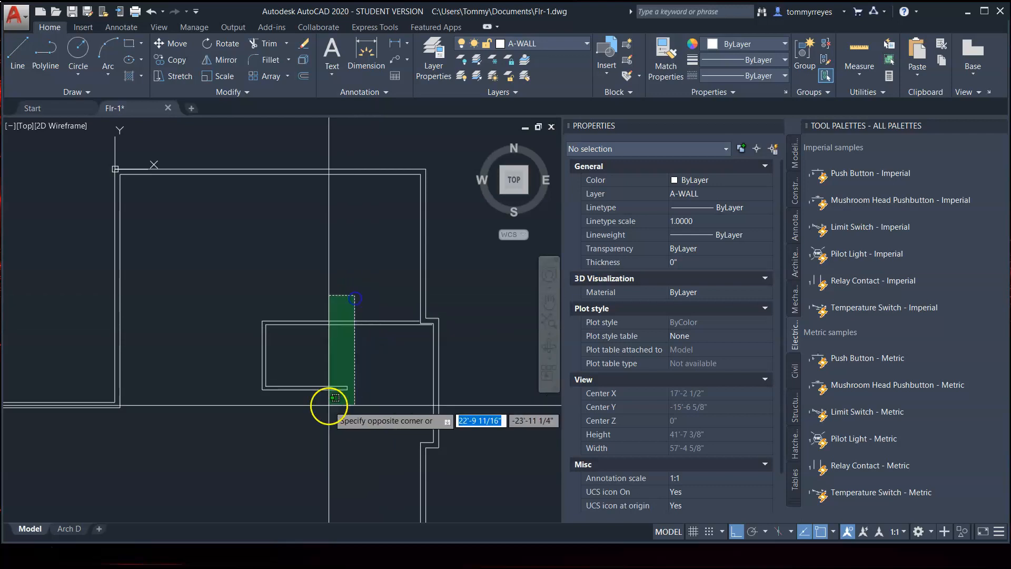
pyautogui.click(272, 401)
pyautogui.press('Delete')
pyautogui.scroll(4, 356, 314)
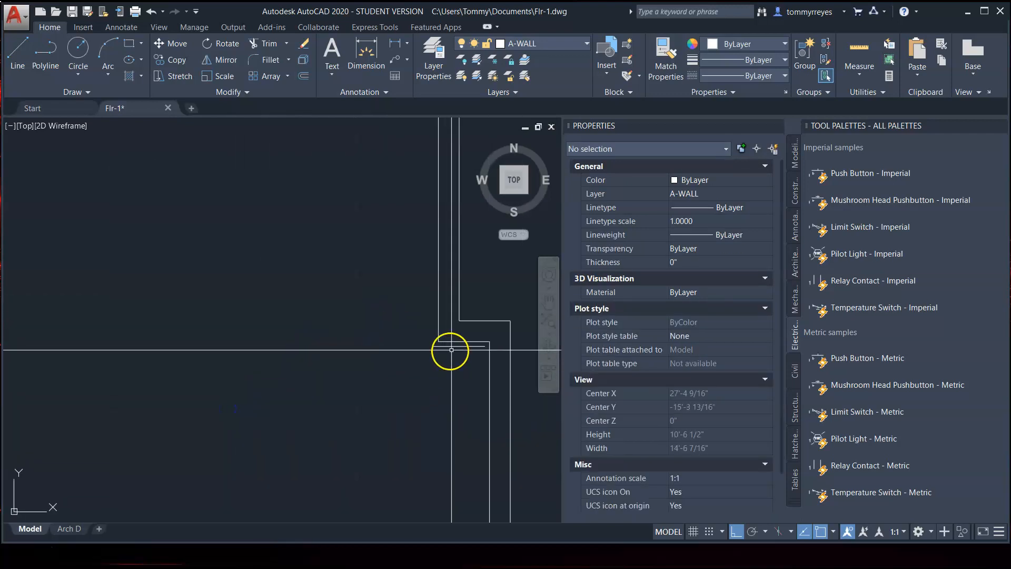
pyautogui.click(453, 346)
pyautogui.press('Delete')
# - Trim the stub of the small south box's west line above the inner wall line
pyautogui.scroll(-15, 459, 295)
pyautogui.scroll(15, 471, 316)
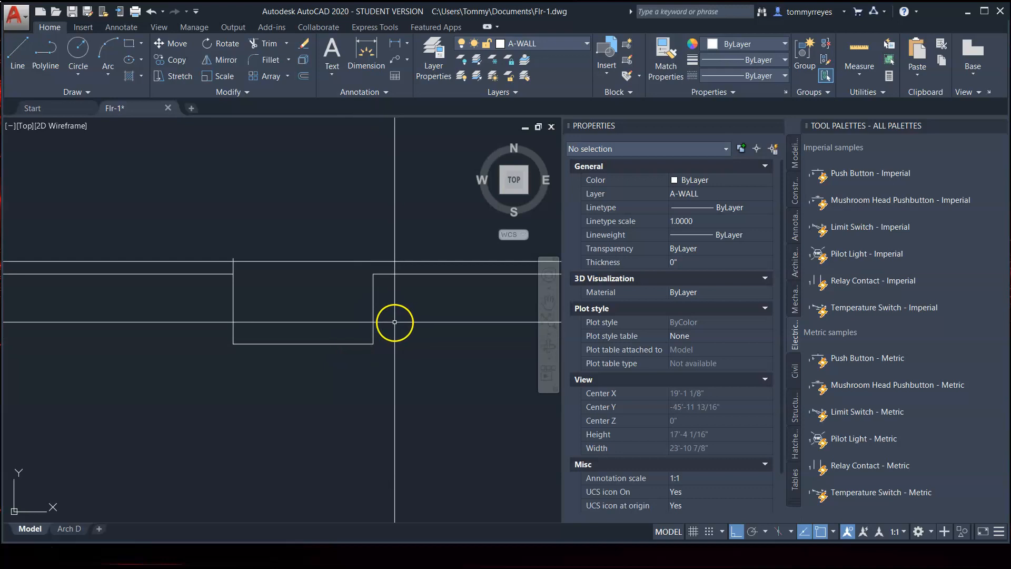
pyautogui.write('tr')
pyautogui.press('space')
pyautogui.scroll(5, 259, 267)
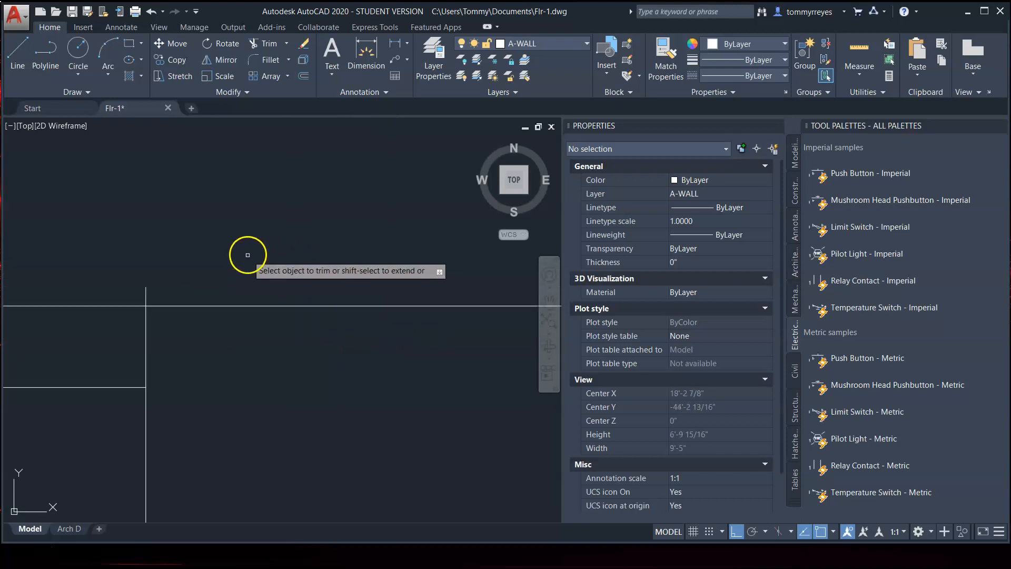
pyautogui.scroll(-2, 129, 265)
pyautogui.press('Escape')
pyautogui.scroll(-6, 164, 252)
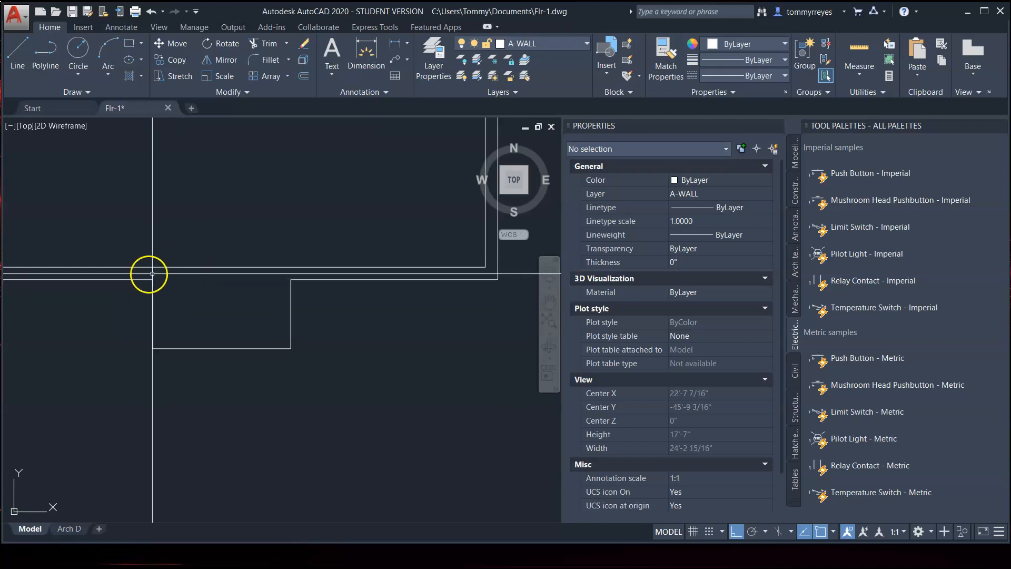
# - Draw a line continuing the small south box's east side from the outer wall line up to the inner wall line
pyautogui.write('l')
pyautogui.press('space')
pyautogui.scroll(4, 301, 277)
pyautogui.click(275, 281)
pyautogui.click(277, 248)
pyautogui.press('Escape')
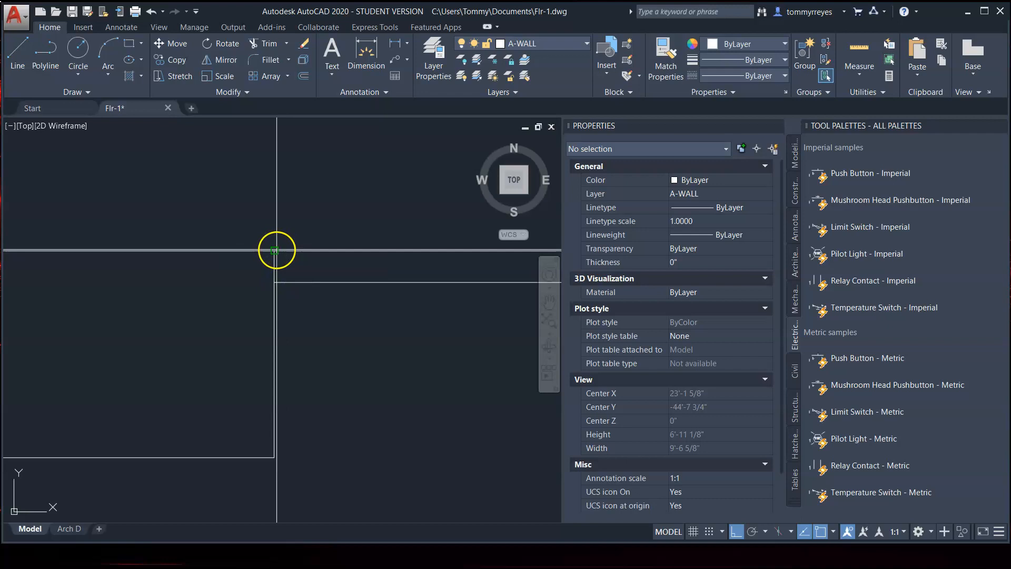
pyautogui.scroll(-4, 381, 313)
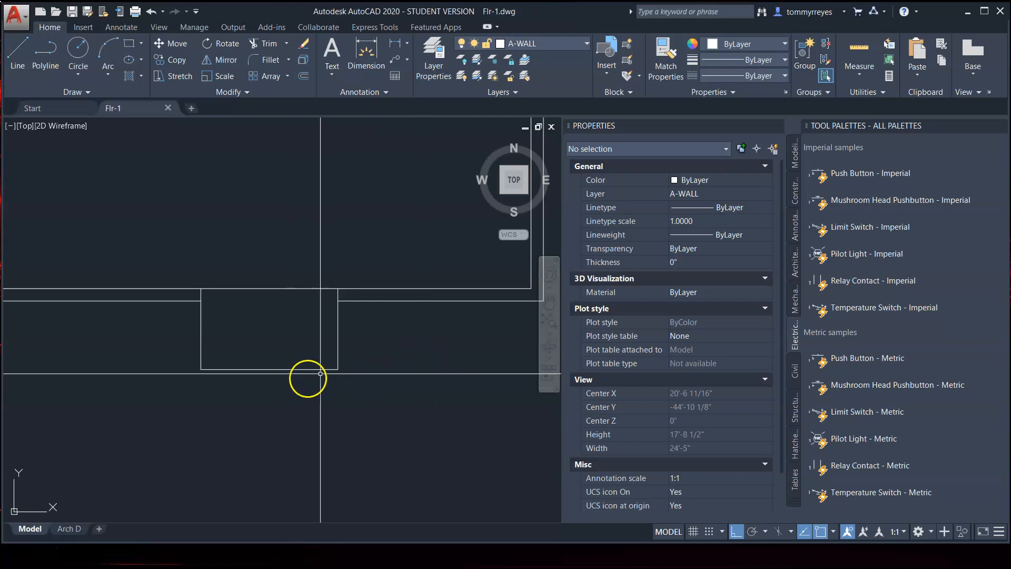
# - Extend both lines of the main block's west wall down to the lower inner wall line
pyautogui.scroll(-4, 373, 375)
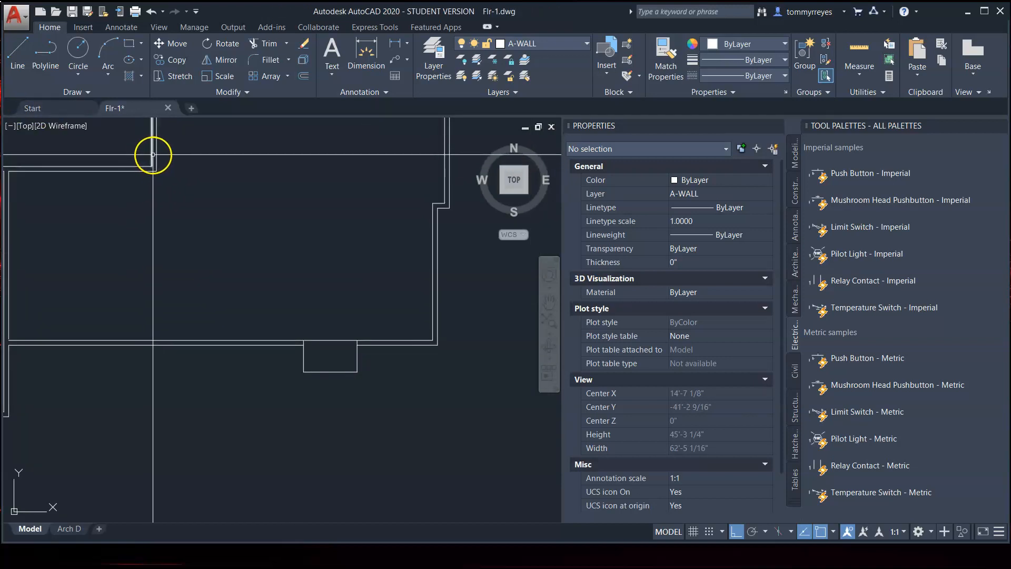
pyautogui.write('x')
pyautogui.press('Return')
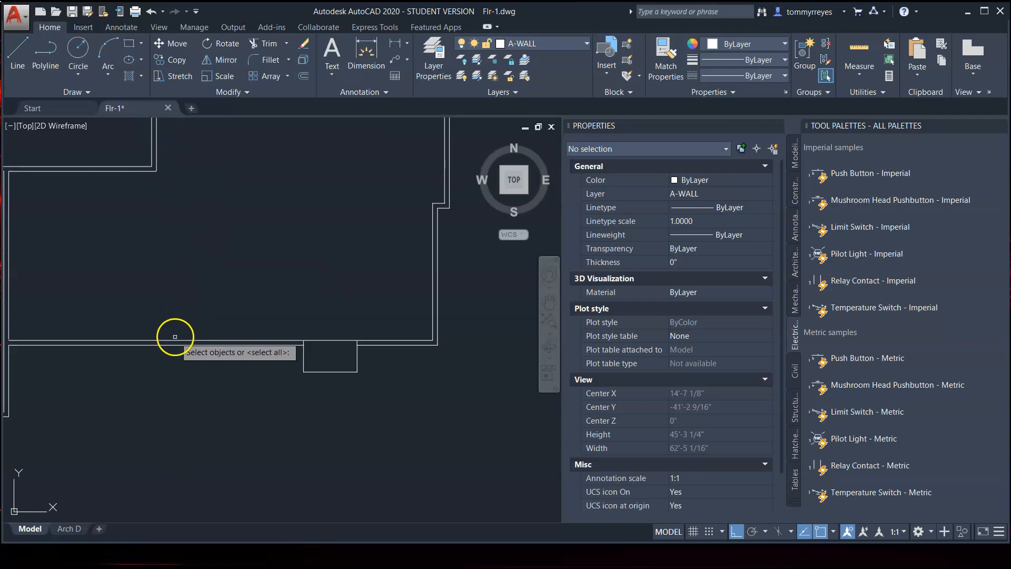
pyautogui.press('Return')
pyautogui.click(176, 133)
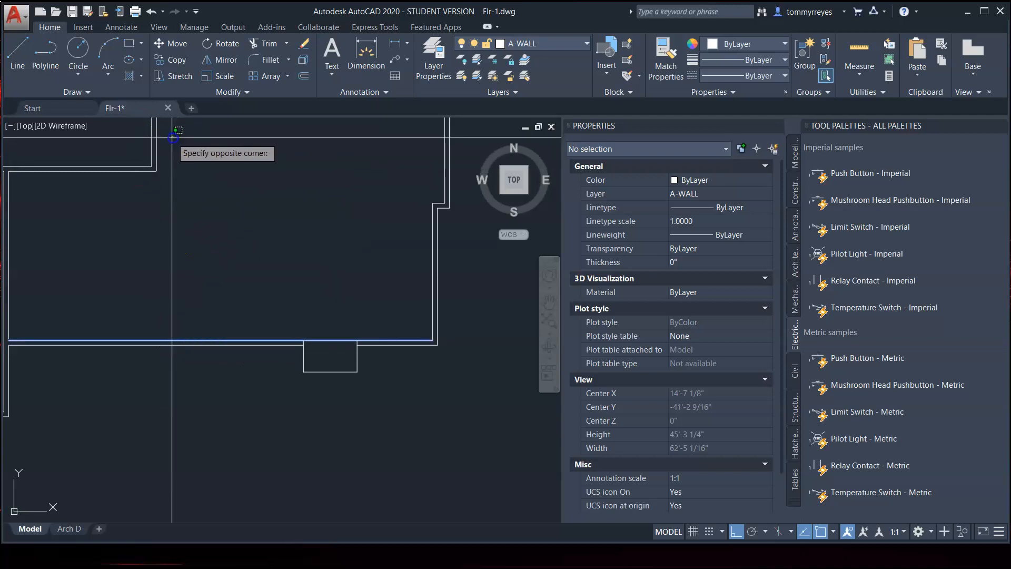
pyautogui.click(145, 153)
# - Trim the line segments at the junction of the connecting room's upper wall and the main block's west wall
pyautogui.scroll(8, 129, 151)
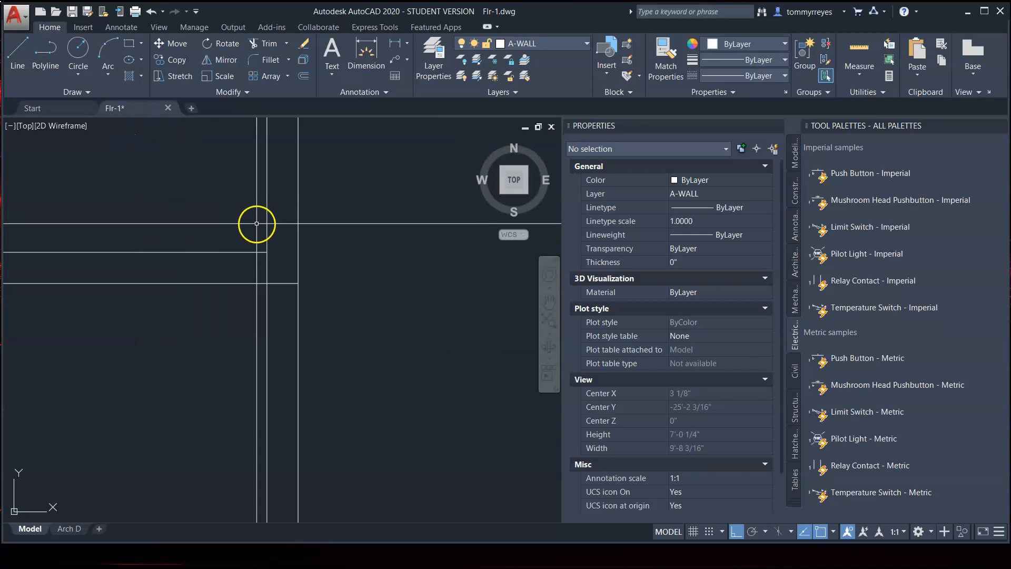
pyautogui.write('tr')
pyautogui.press('Return')
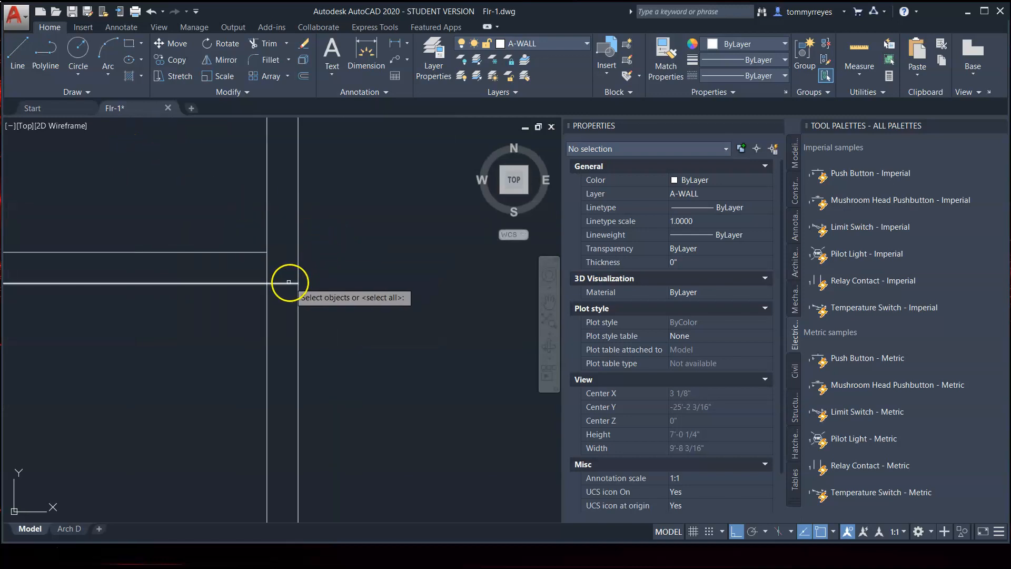
pyautogui.click(278, 271)
pyautogui.click(251, 272)
pyautogui.press('Escape')
# - Trim the lower inner wall line between the two lines of the wall separating the connecting room and main block
pyautogui.scroll(-6, 237, 284)
pyautogui.scroll(-8, 238, 289)
pyautogui.scroll(8, 242, 392)
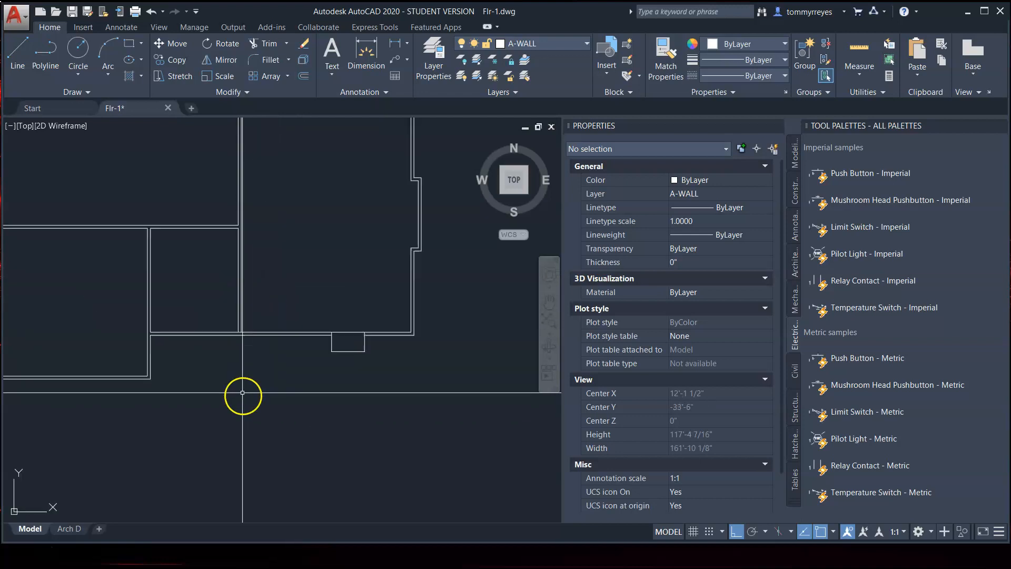
pyautogui.press('Return')
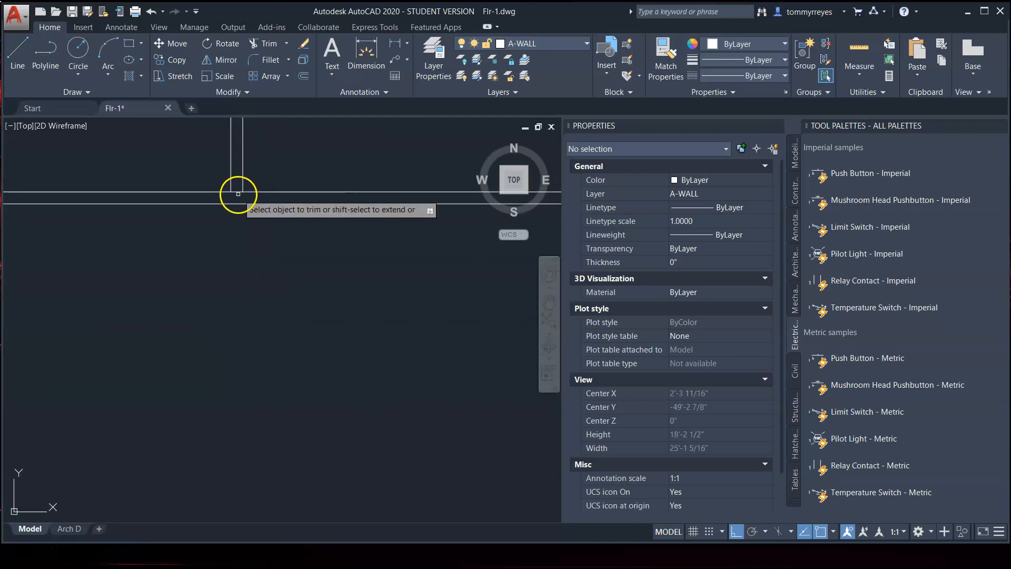
pyautogui.click(235, 191)
pyautogui.scroll(-6, 249, 264)
pyautogui.press('Escape')
pyautogui.scroll(2, 276, 243)
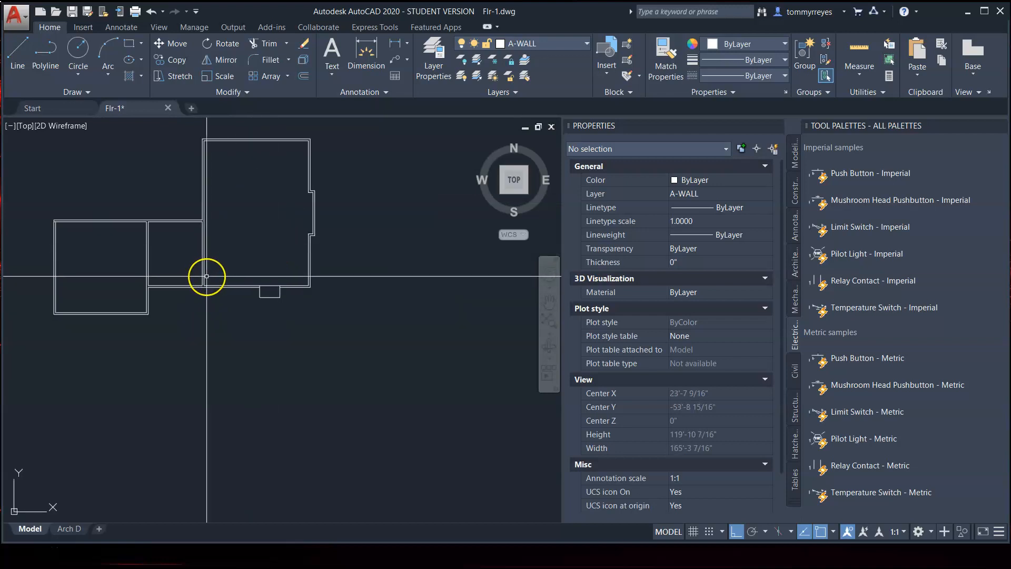
pyautogui.click(235, 253)
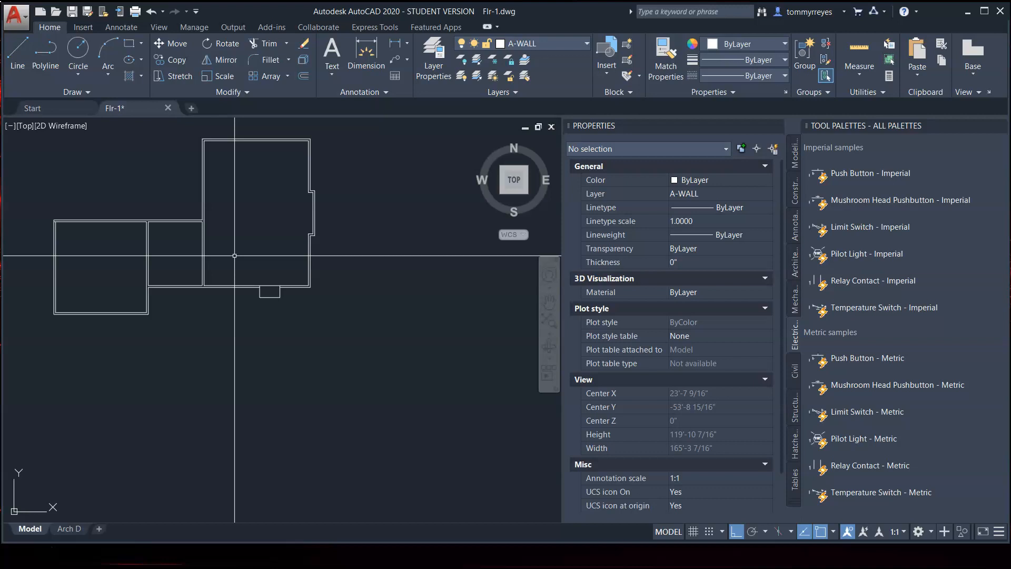
pyautogui.click(24, 546)
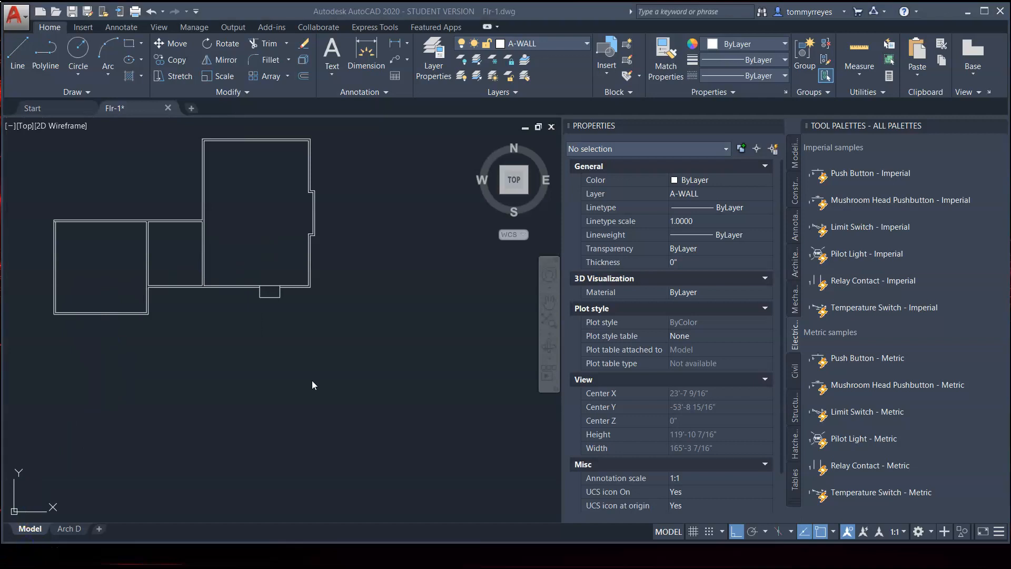
pyautogui.scroll(-5, 391, 384)
pyautogui.scroll(5, 345, 351)
pyautogui.scroll(-2, 368, 362)
pyautogui.scroll(3, 368, 362)
# - Draw a 6 1/2" vertical line from the midpoint of the square room's upper inner wall line to the outer wall line
pyautogui.scroll(2, 305, 383)
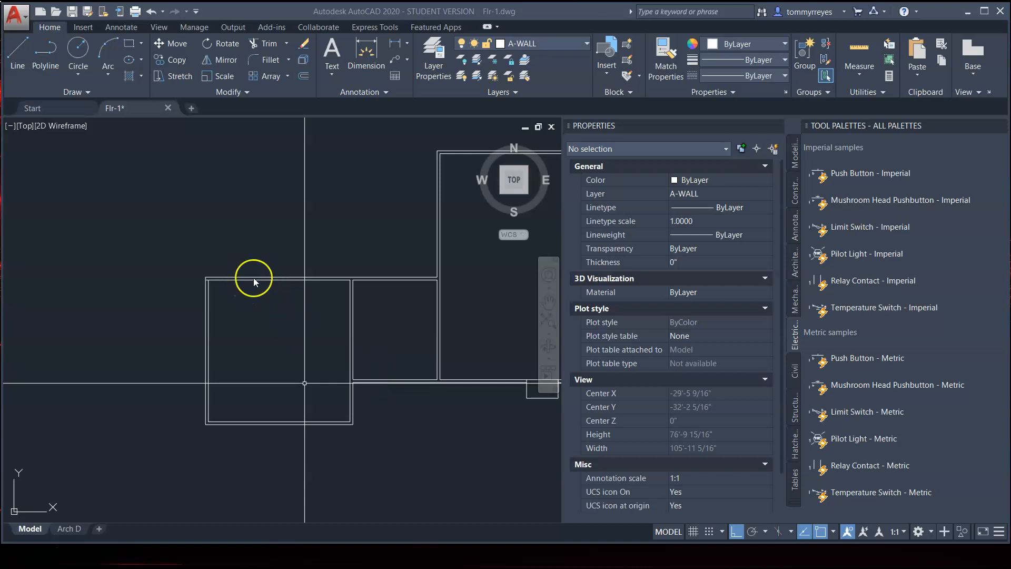
pyautogui.scroll(2, 323, 276)
pyautogui.scroll(1, 392, 325)
pyautogui.scroll(1, 330, 333)
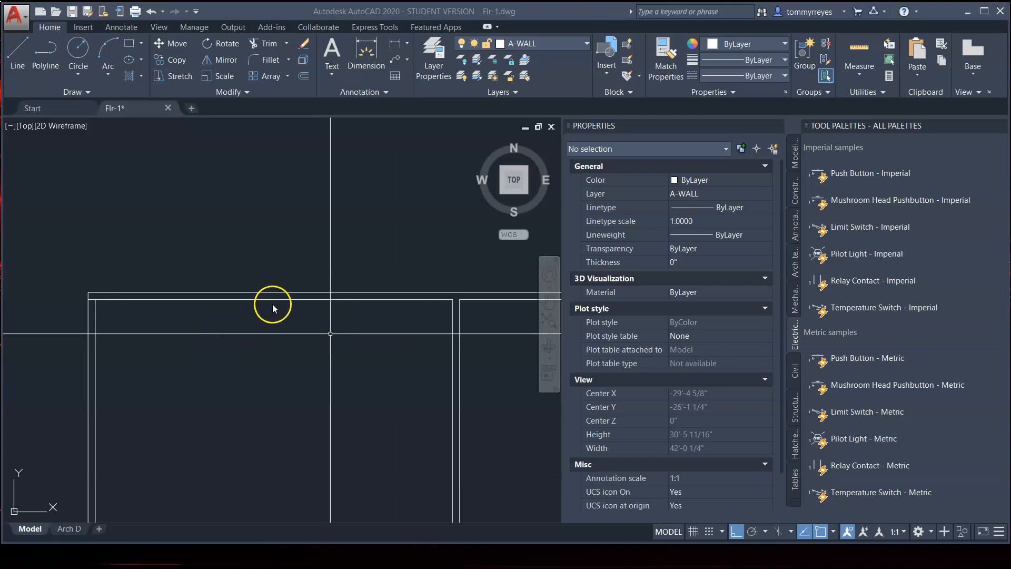
pyautogui.click(214, 345)
pyautogui.click(192, 333)
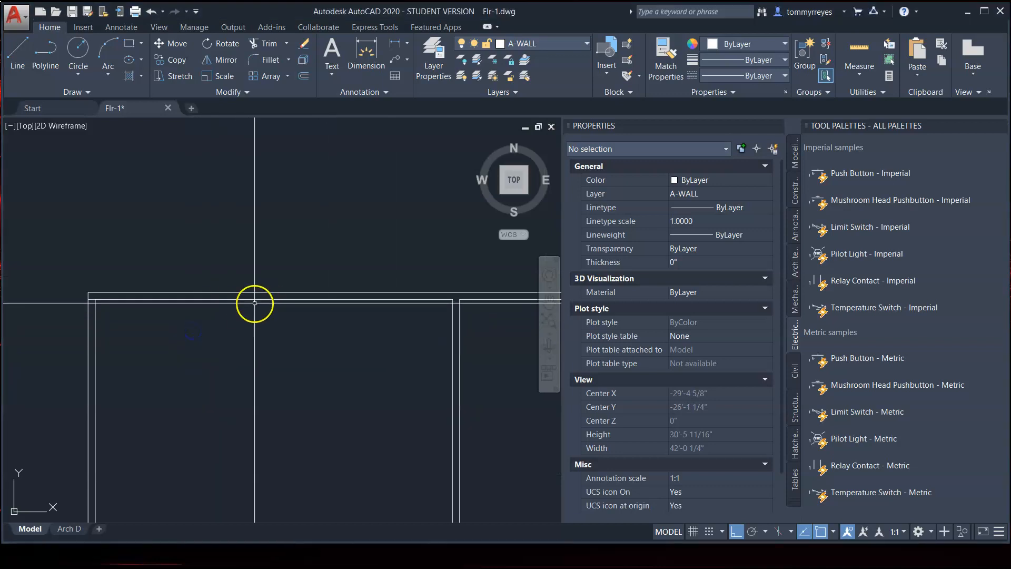
pyautogui.write('l')
pyautogui.press('Return')
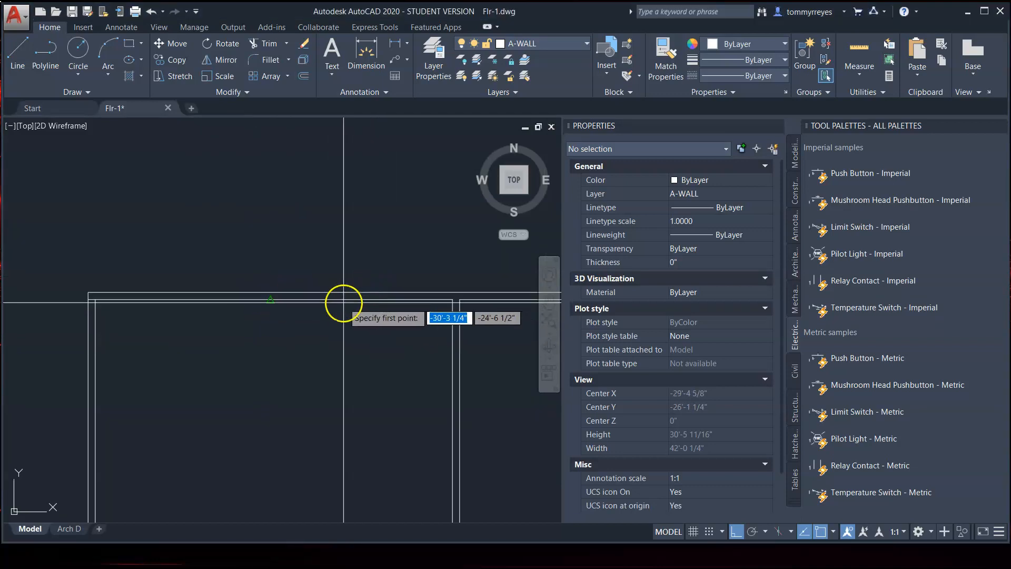
pyautogui.click(269, 301)
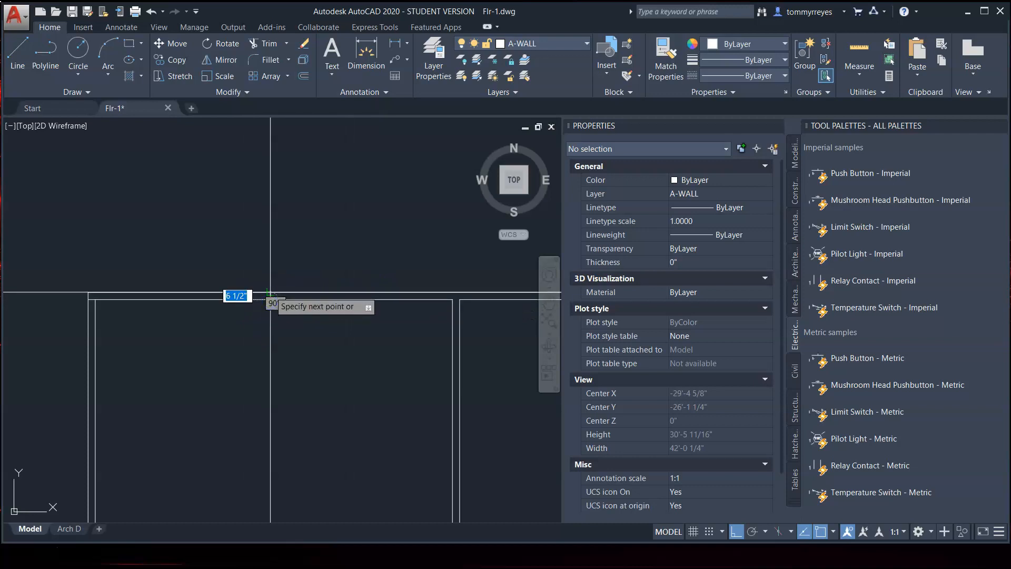
pyautogui.click(269, 292)
pyautogui.press('Return')
# - Move the square room's upper inner wall line up toward the outer wall line
pyautogui.click(268, 300)
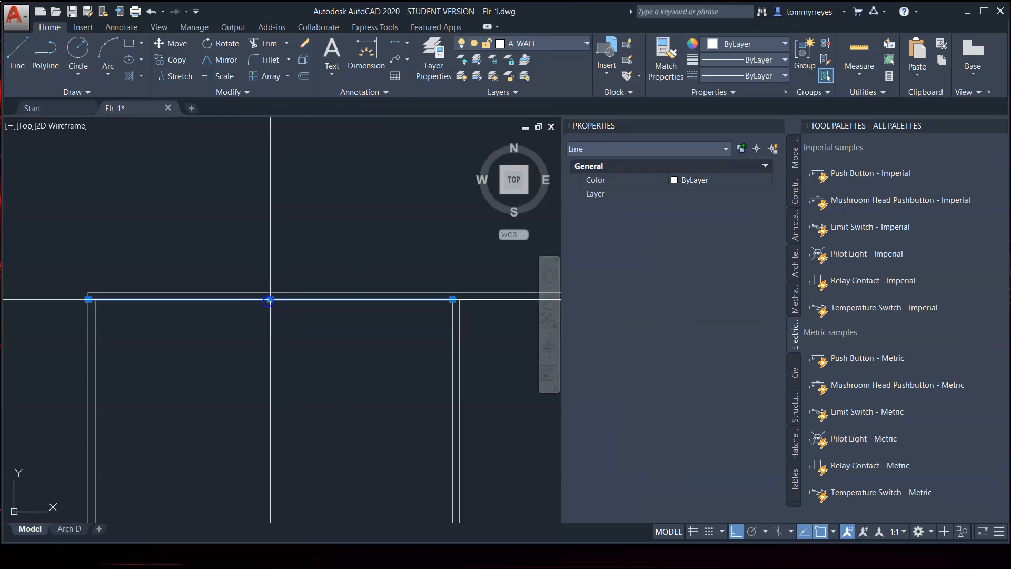
pyautogui.press('Return')
pyautogui.click(269, 327)
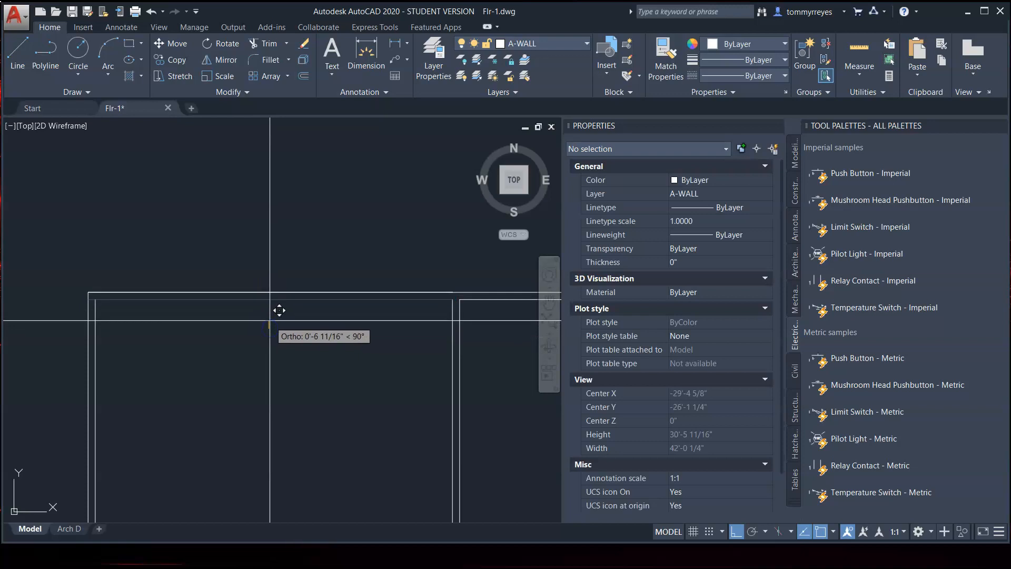
pyautogui.click(269, 292)
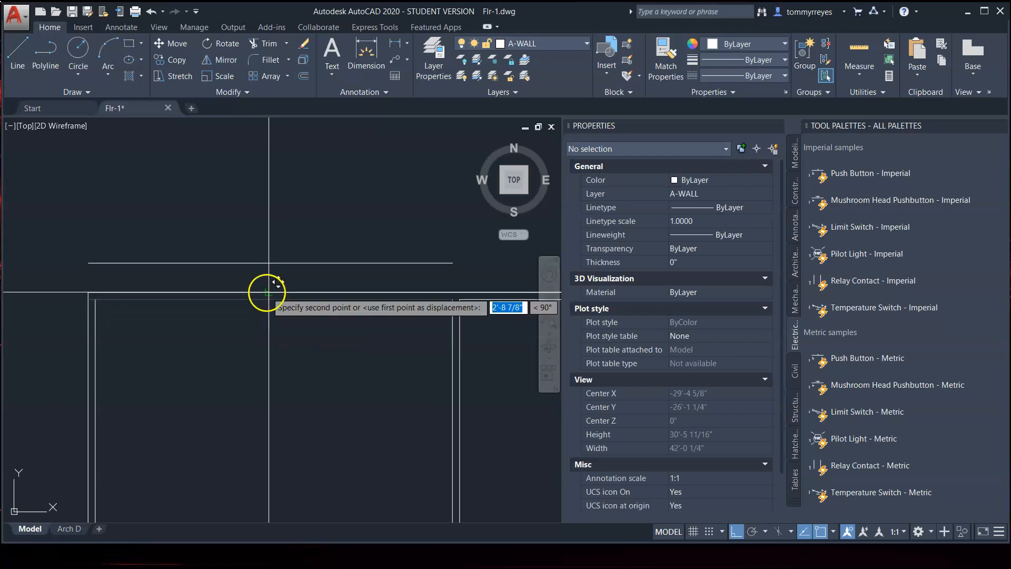
pyautogui.click(267, 293)
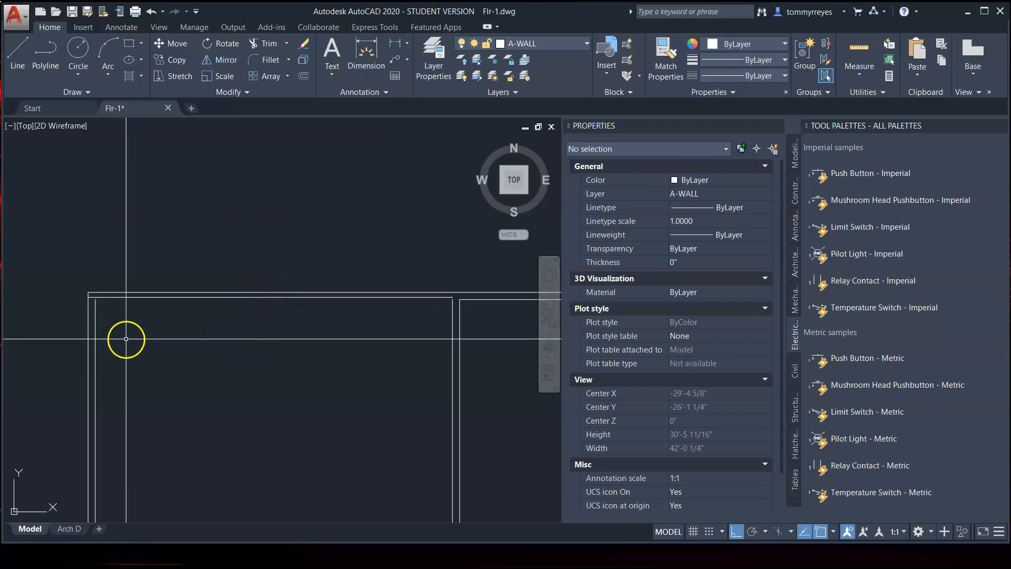
# - Move the square room's west inner wall line toward its outer wall line
pyautogui.click(95, 351)
pyautogui.press('Return')
pyautogui.click(179, 351)
pyautogui.press('Escape')
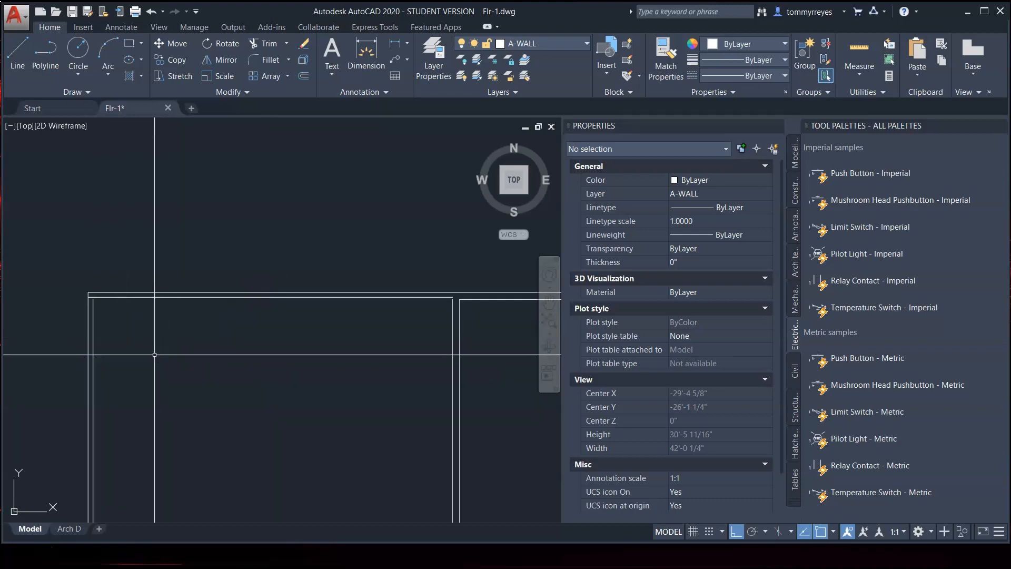
# - Fillet the connecting room's lower inner wall line with its west wall line to close the corner
pyautogui.scroll(-6, 183, 333)
pyautogui.scroll(7, 220, 370)
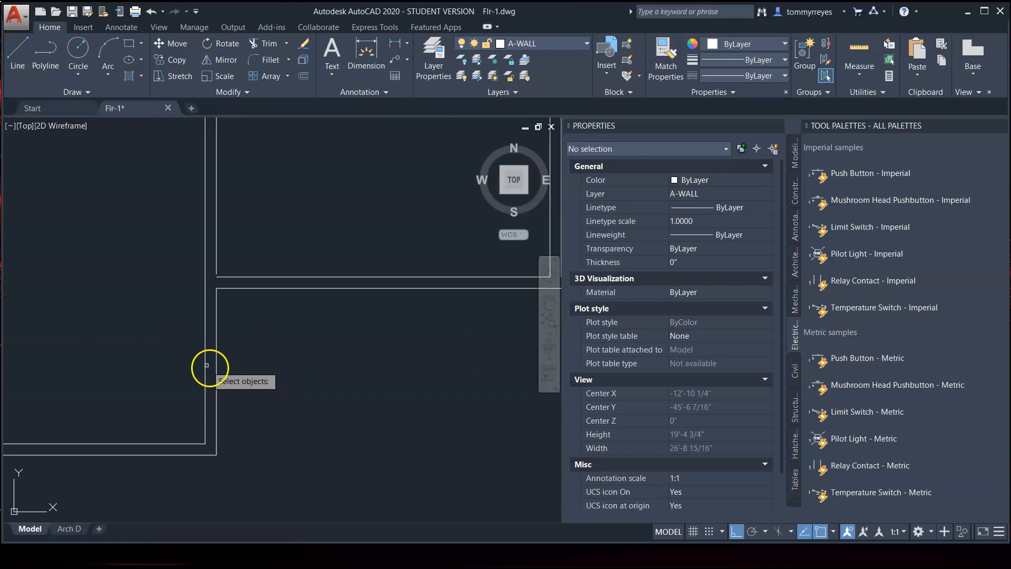
pyautogui.press('Escape')
pyautogui.click(258, 275)
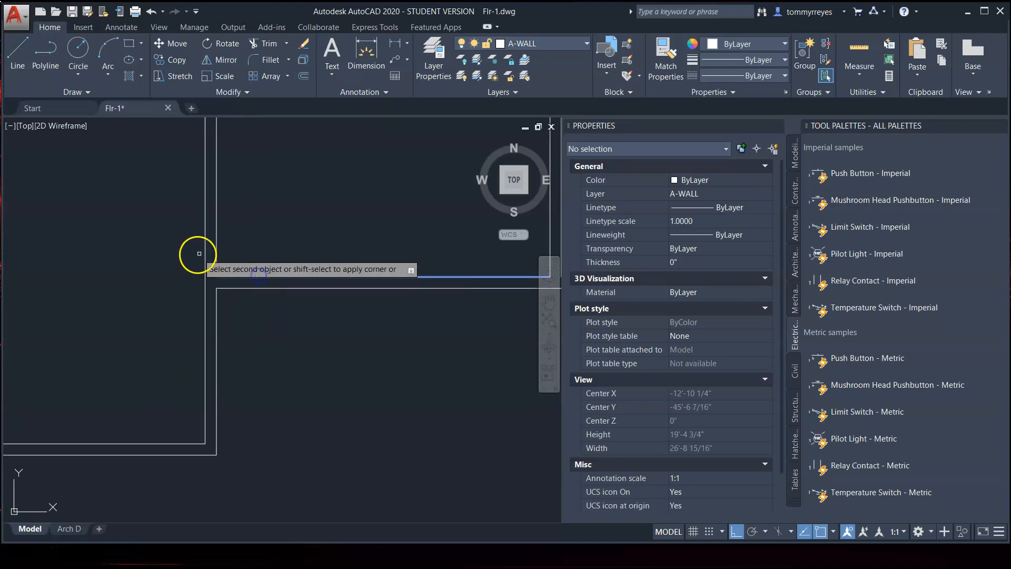
pyautogui.click(216, 255)
# - Draw a short horizontal line from the connecting room's lower-west inner corner to the square room's east inner wall line
pyautogui.press('Return')
pyautogui.click(226, 288)
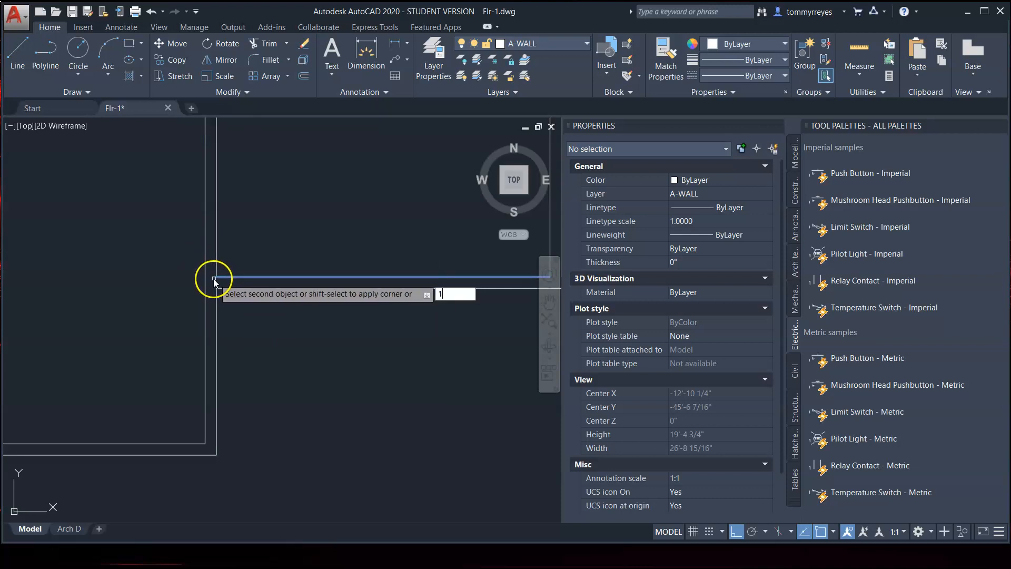
pyautogui.click(214, 280)
pyautogui.click(216, 277)
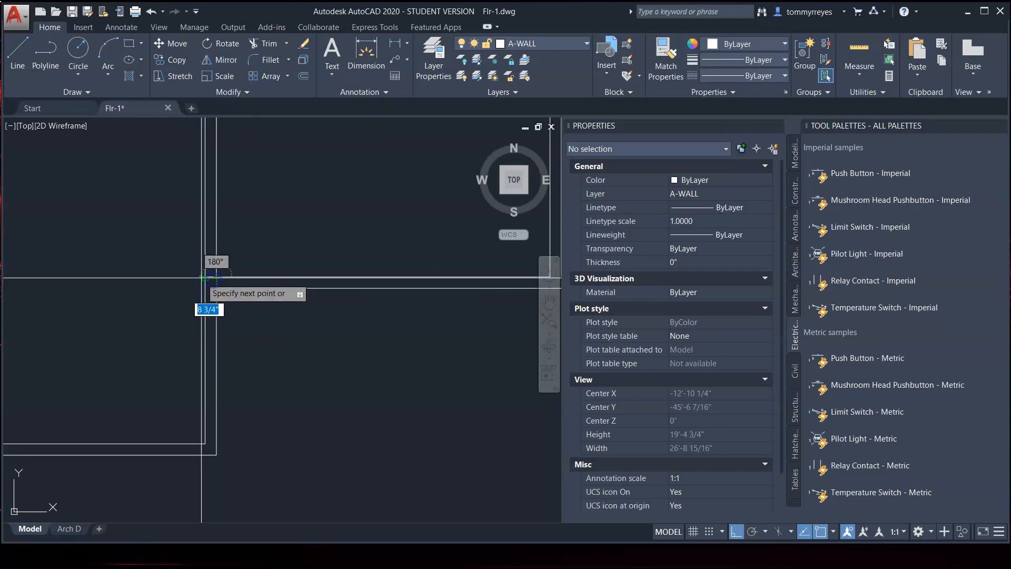
pyautogui.press('F1')
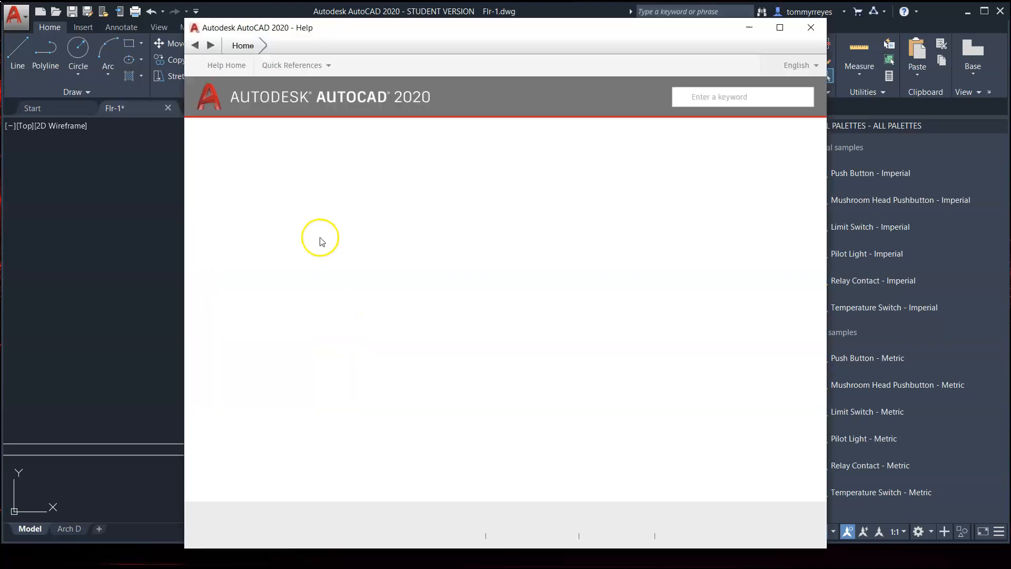
pyautogui.click(803, 35)
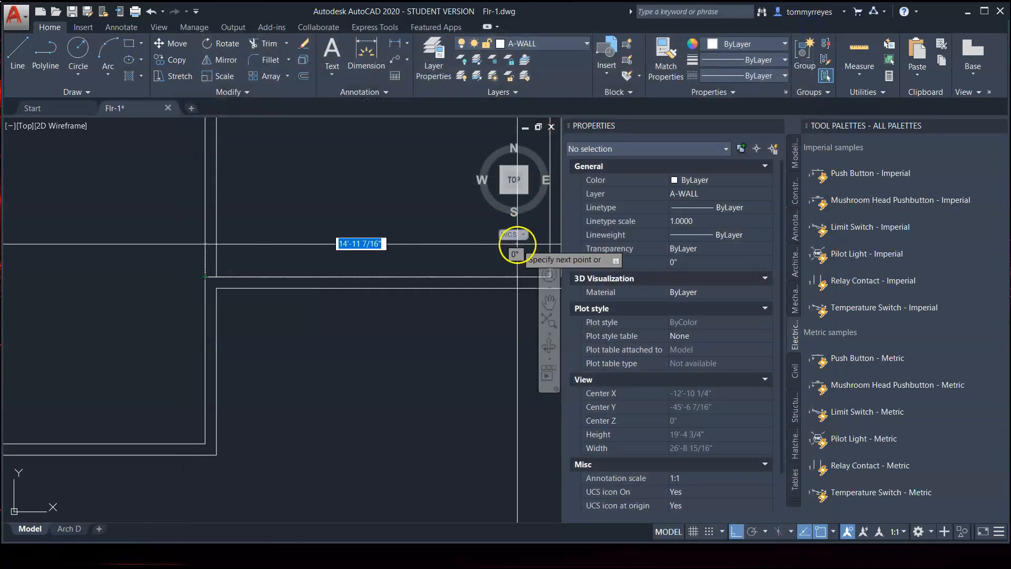
pyautogui.press('Escape')
# - Move the square room's lower inner wall line 2" down toward the outer wall line
pyautogui.scroll(-2, 369, 256)
pyautogui.scroll(2, 279, 290)
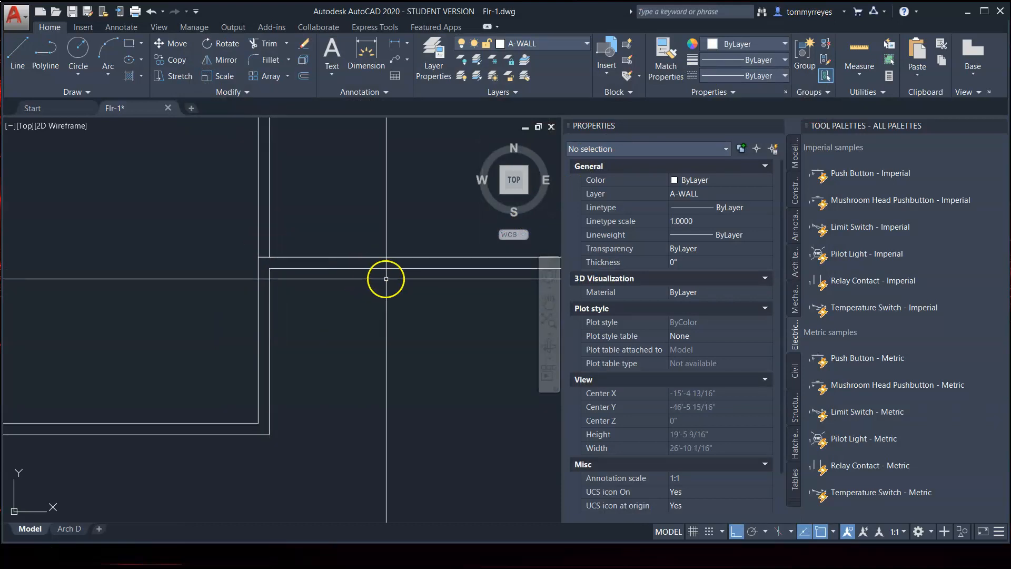
pyautogui.scroll(-4, 395, 287)
pyautogui.scroll(2, 344, 295)
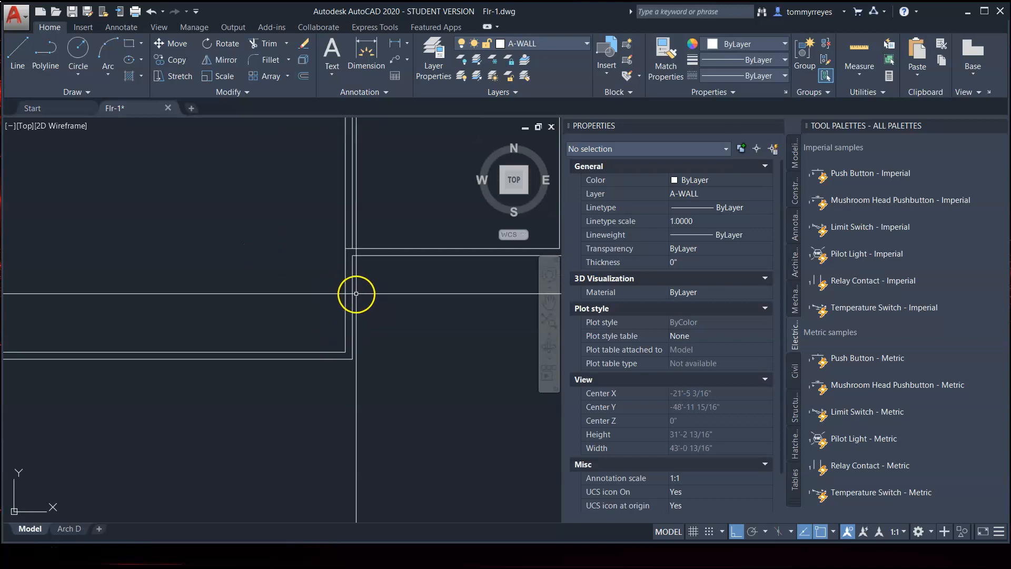
pyautogui.scroll(-3, 424, 349)
pyautogui.scroll(3, 269, 354)
pyautogui.scroll(2, 248, 364)
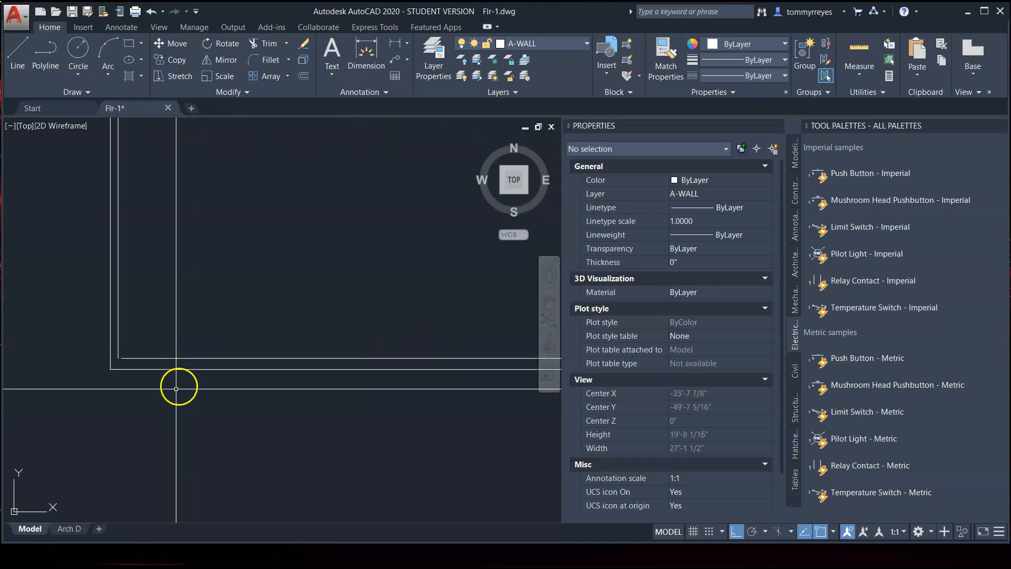
pyautogui.click(181, 359)
pyautogui.write('m')
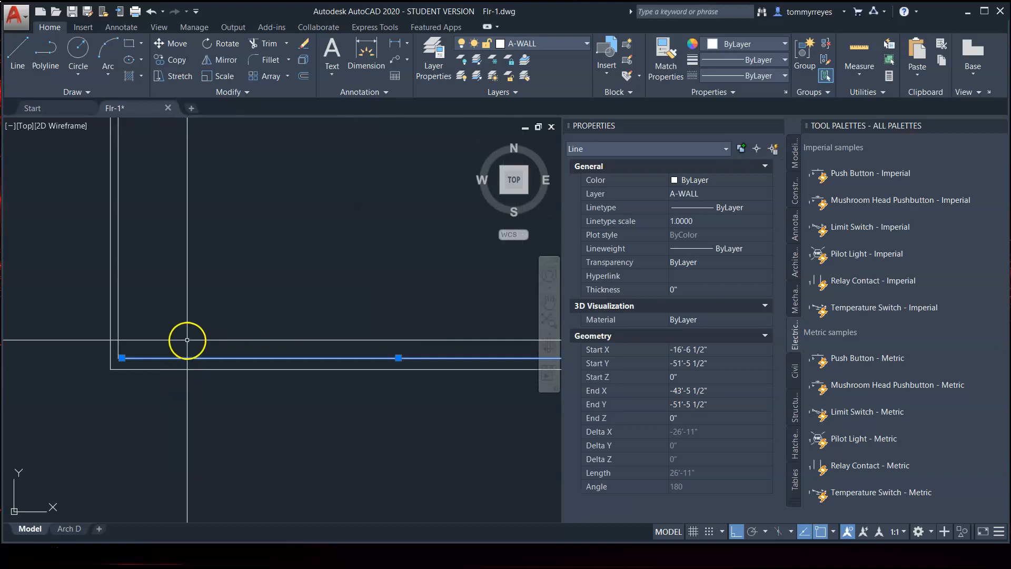
pyautogui.press('Return')
pyautogui.click(207, 311)
pyautogui.write('2')
pyautogui.press('Return')
# - Fillet the square room's lower inner wall line with its west inner wall line
pyautogui.write('f')
pyautogui.press('Return')
pyautogui.click(176, 362)
pyautogui.click(119, 326)
# - Fillet the square room's west inner wall line with its upper inner wall line
pyautogui.scroll(-7, 197, 458)
pyautogui.scroll(8, 181, 386)
pyautogui.moveTo(181, 386); pyautogui.dragTo(217, 317, button='middle')
pyautogui.scroll(-8, 218, 317)
pyautogui.scroll(8, 219, 289)
pyautogui.scroll(8, 198, 341)
pyautogui.press('Return')
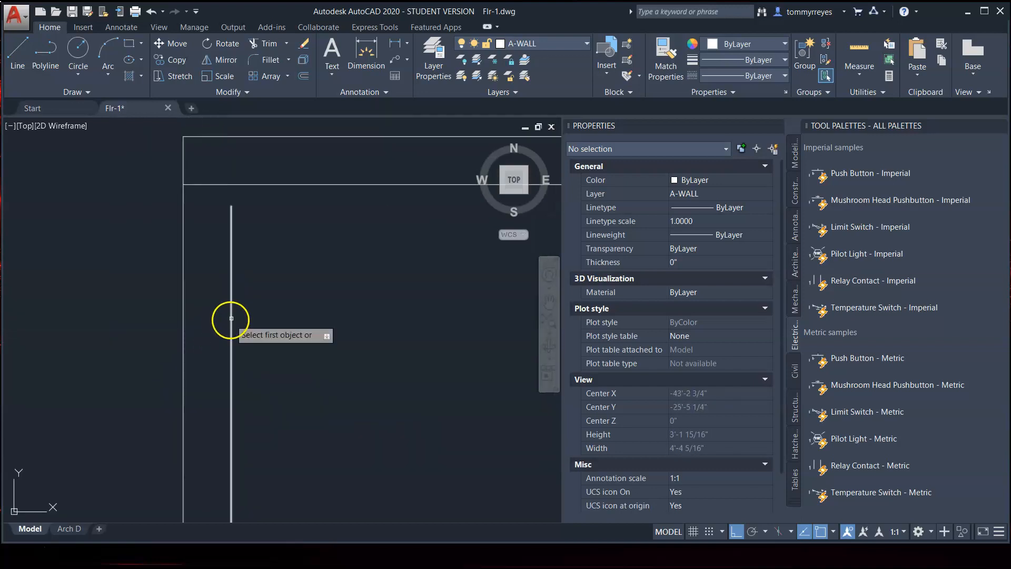
pyautogui.click(231, 276)
pyautogui.click(253, 185)
# - Fillet the square room's east inner wall line with its upper inner wall line
pyautogui.scroll(-8, 101, 289)
pyautogui.scroll(-4, 146, 322)
pyautogui.scroll(-3, 221, 334)
pyautogui.scroll(8, 217, 228)
pyautogui.press('Return')
pyautogui.click(223, 214)
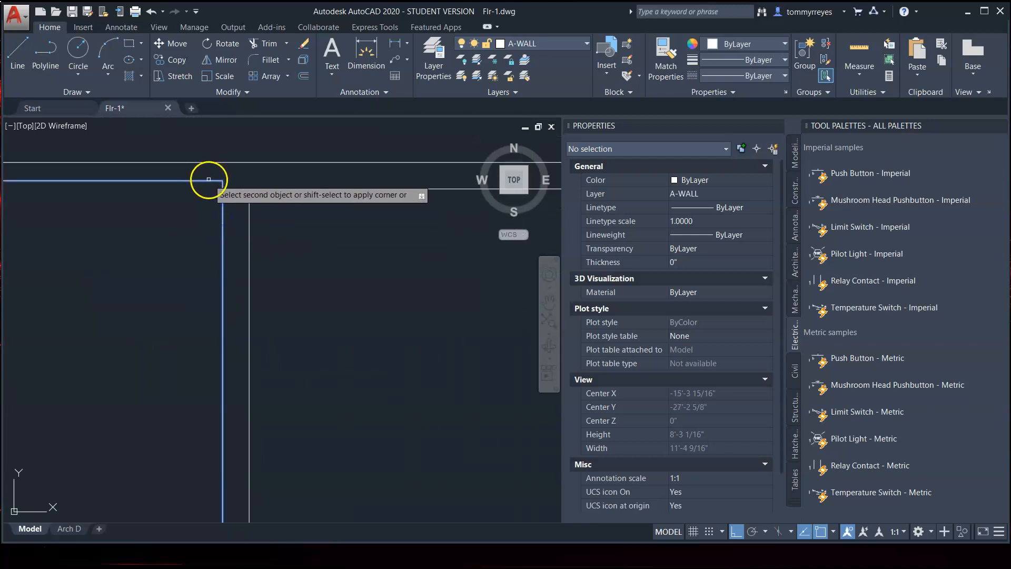
pyautogui.click(210, 182)
# - Fillet the square room's lower inner wall line with its east inner wall line
pyautogui.scroll(-6, 255, 181)
pyautogui.scroll(6, 255, 215)
pyautogui.scroll(4, 257, 217)
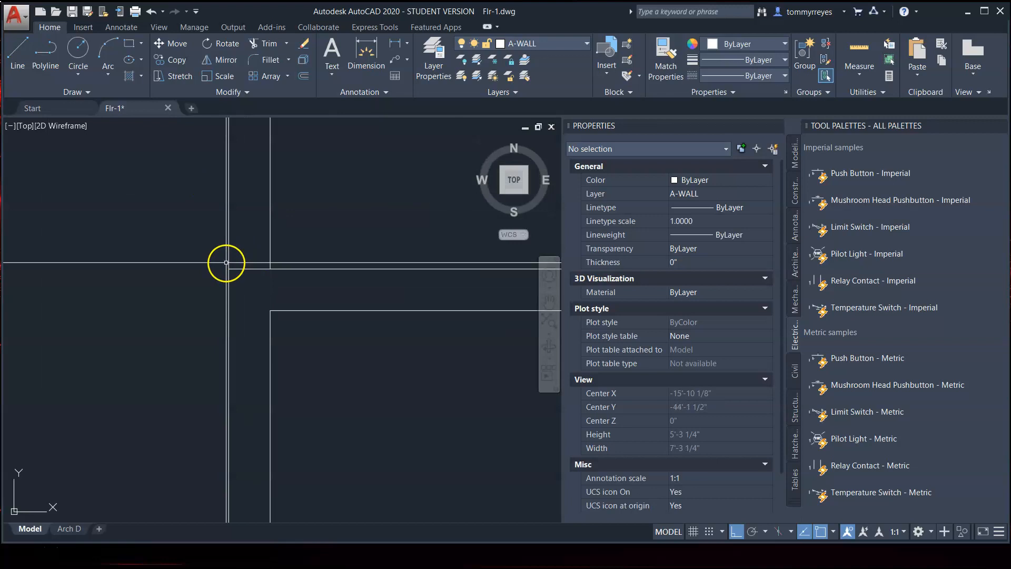
pyautogui.scroll(-3, 231, 263)
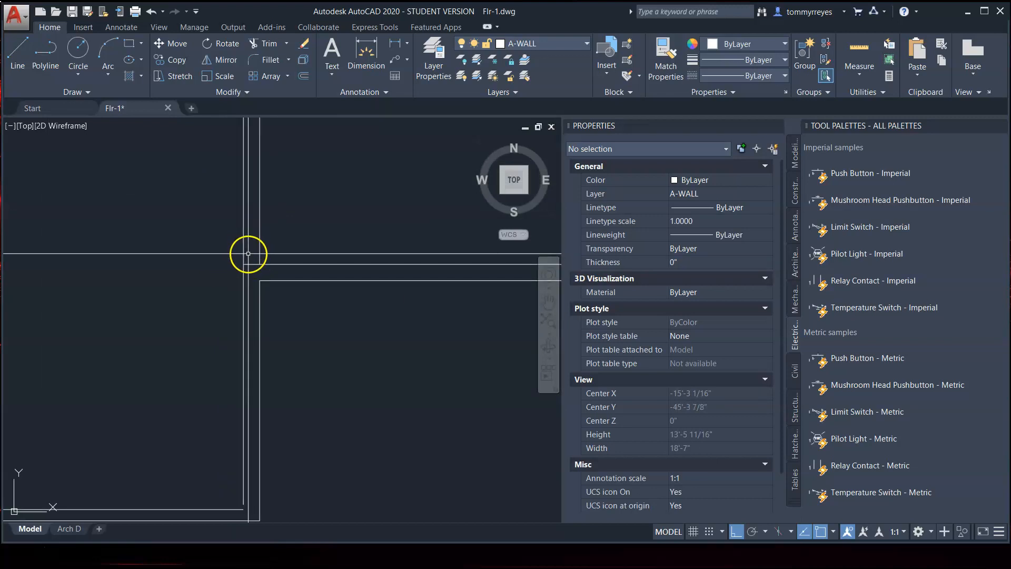
pyautogui.press('Return')
pyautogui.click(213, 529)
pyautogui.click(230, 509)
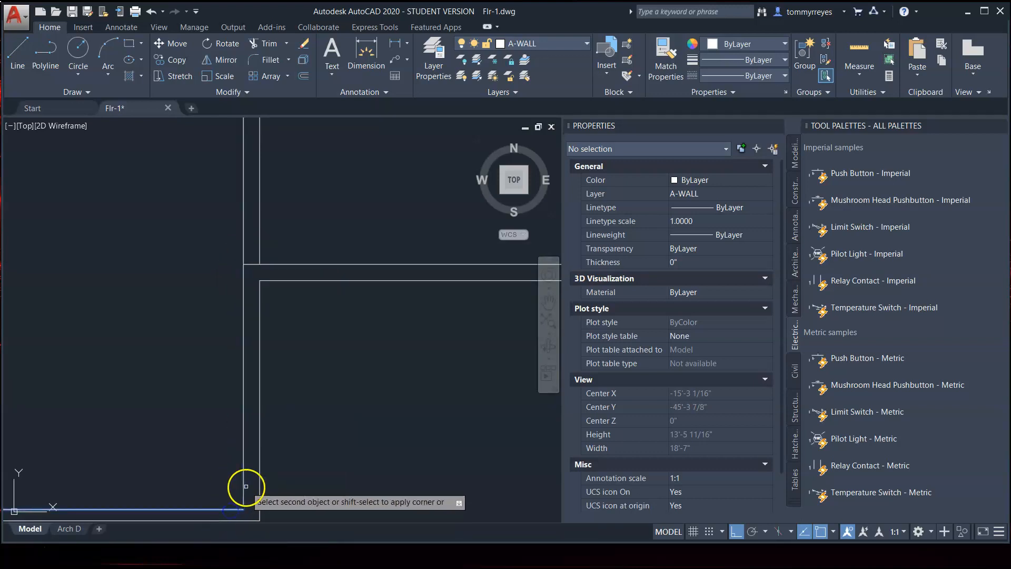
pyautogui.click(244, 488)
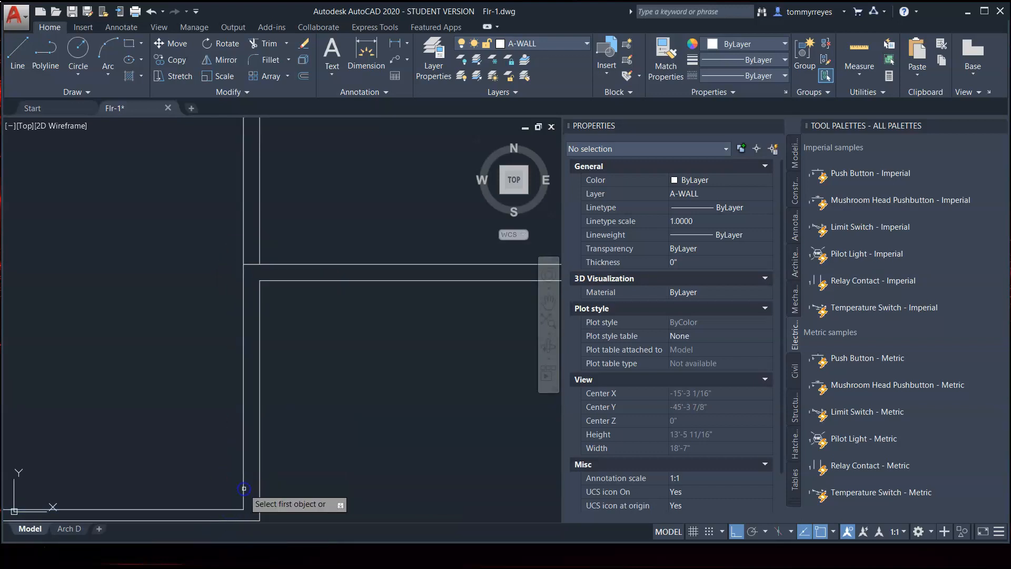
# - Break the square room's east inner wall line at its junction with the connecting room's lower inner wall line
pyautogui.click(242, 393)
pyautogui.scroll(4, 311, 437)
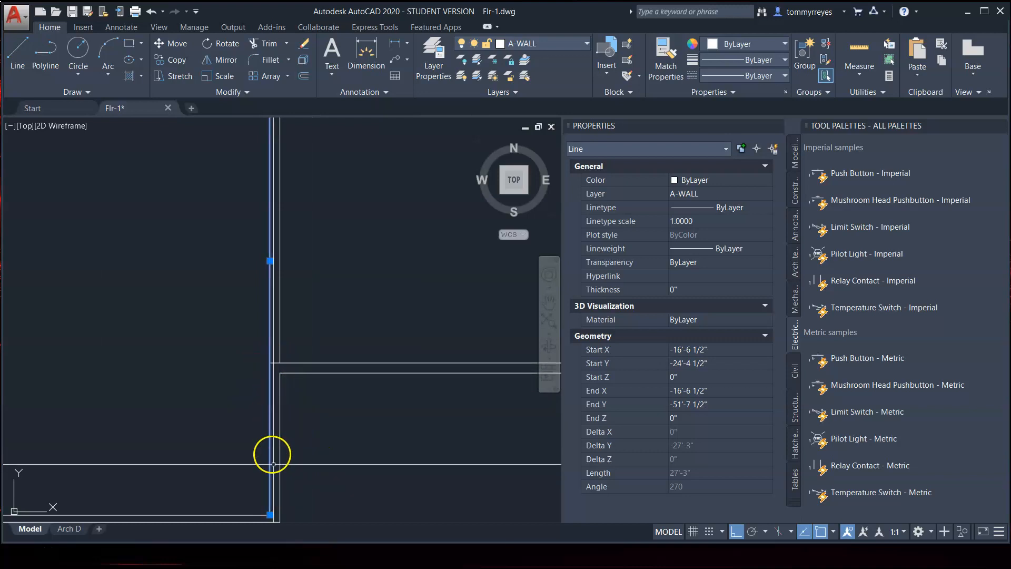
pyautogui.scroll(3, 257, 367)
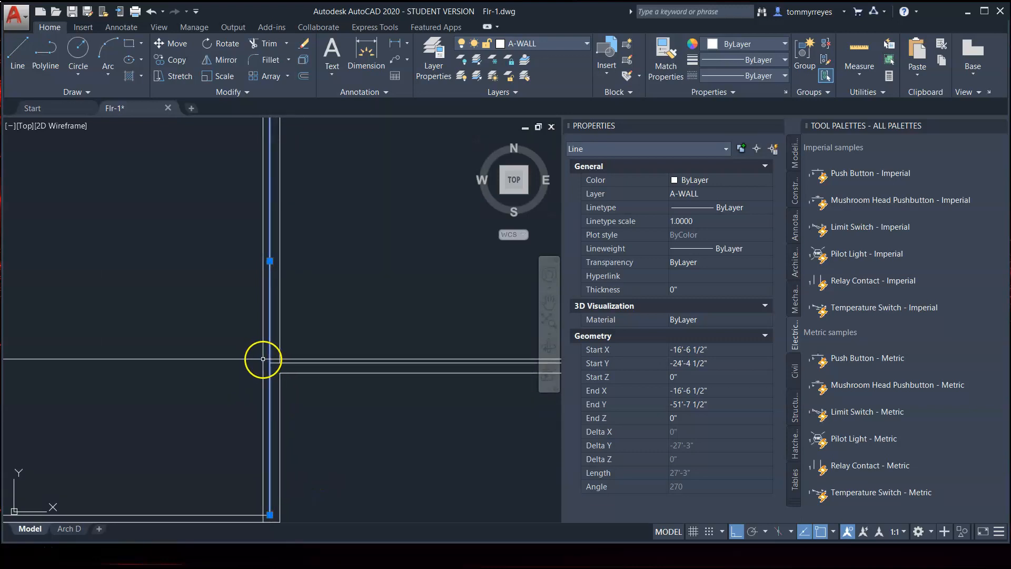
pyautogui.press('Escape')
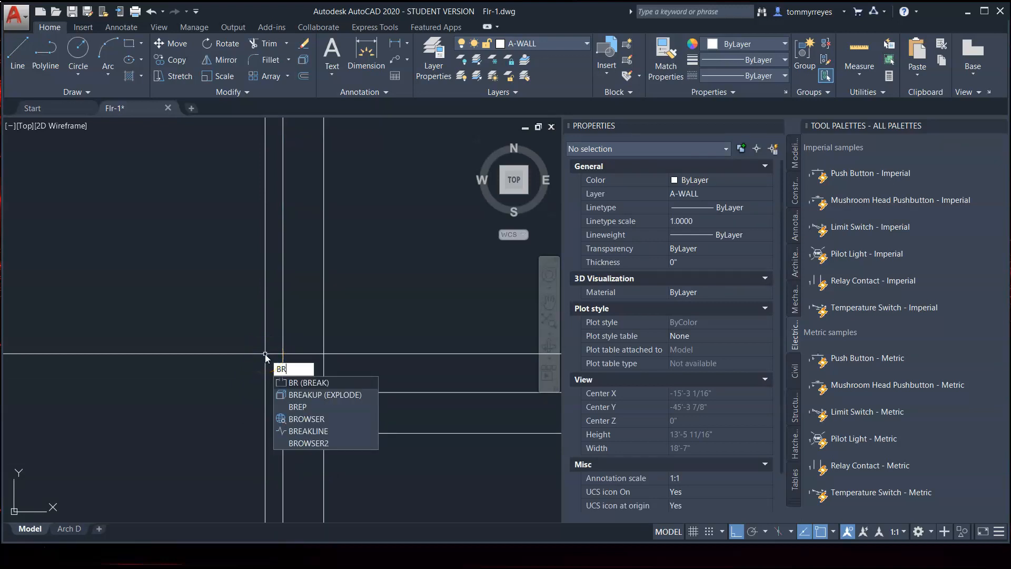
pyautogui.press('Return')
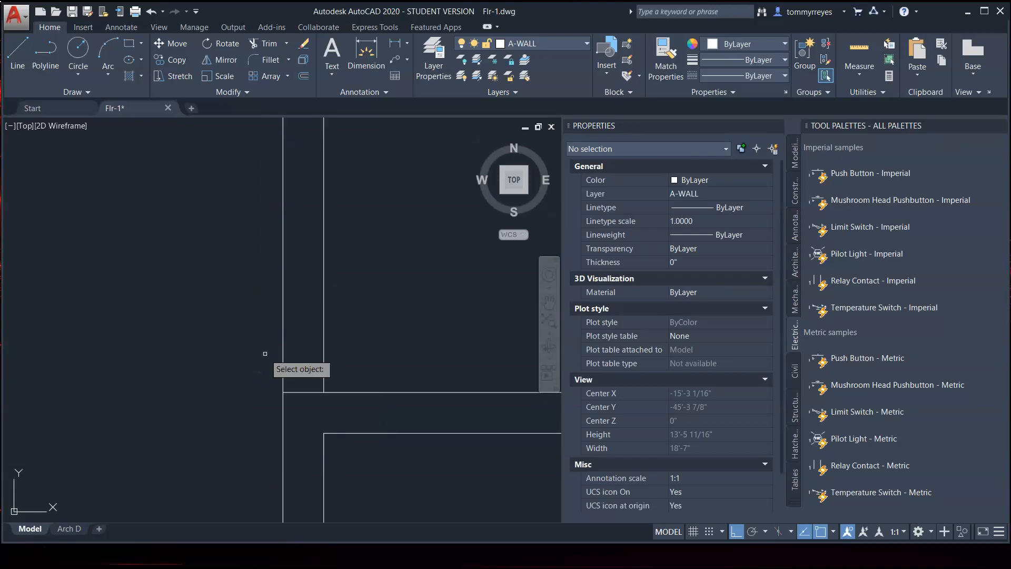
pyautogui.click(283, 379)
pyautogui.click(283, 391)
# - Fillet the short horizontal junction line with the upper part of the square room's east inner wall line
pyautogui.click(302, 377)
pyautogui.write('f')
pyautogui.press('Return')
pyautogui.click(291, 392)
pyautogui.click(283, 375)
pyautogui.write('`')
pyautogui.press('Escape')
# - Move the lower part of the square room's east inner wall line 2" toward the outer wall line
pyautogui.scroll(-4, 289, 340)
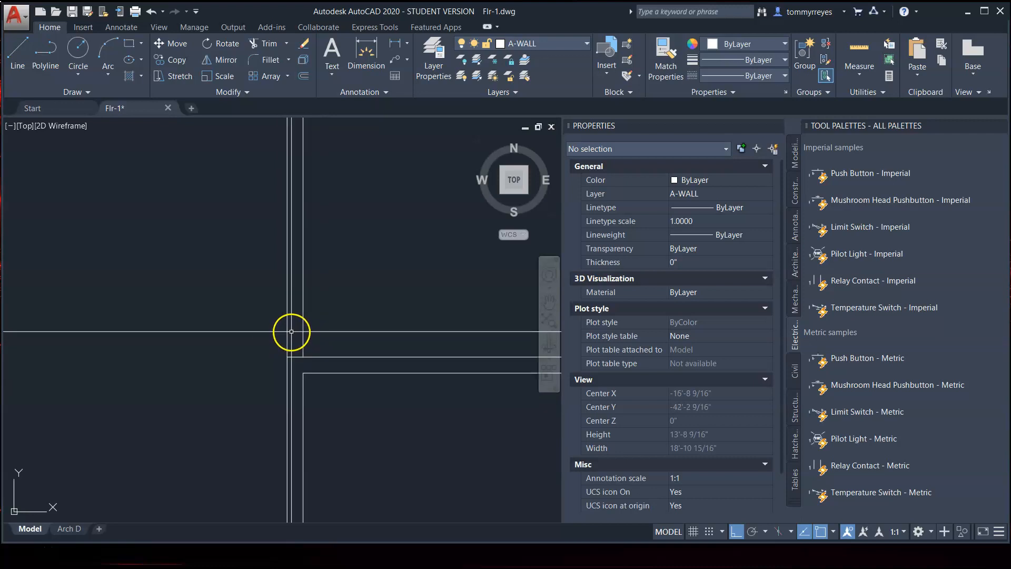
pyautogui.click(287, 374)
pyautogui.write('m')
pyautogui.press('Return')
pyautogui.click(204, 371)
pyautogui.write('2')
pyautogui.press('Return')
# - Trim the short horizontal line inside the wall between the square room and the connecting room
pyautogui.scroll(2, 296, 350)
pyautogui.write('tr')
pyautogui.press('Return')
pyautogui.press('Return')
pyautogui.click(297, 362)
pyautogui.press('Escape')
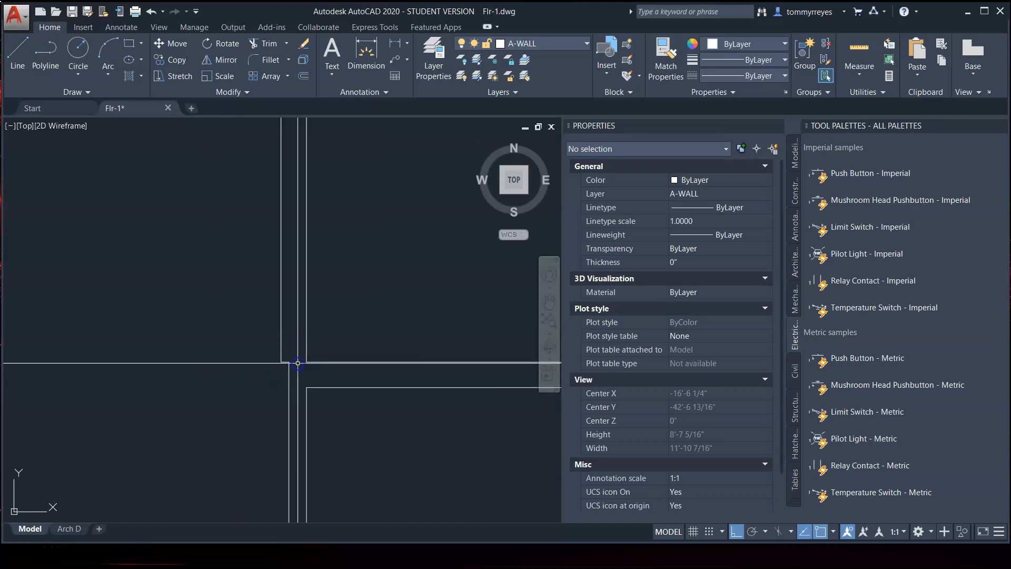
# - Draw a horizontal line from the outer corner below the connecting room west across the square room's east wall
pyautogui.scroll(-2, 293, 345)
pyautogui.scroll(-3, 292, 342)
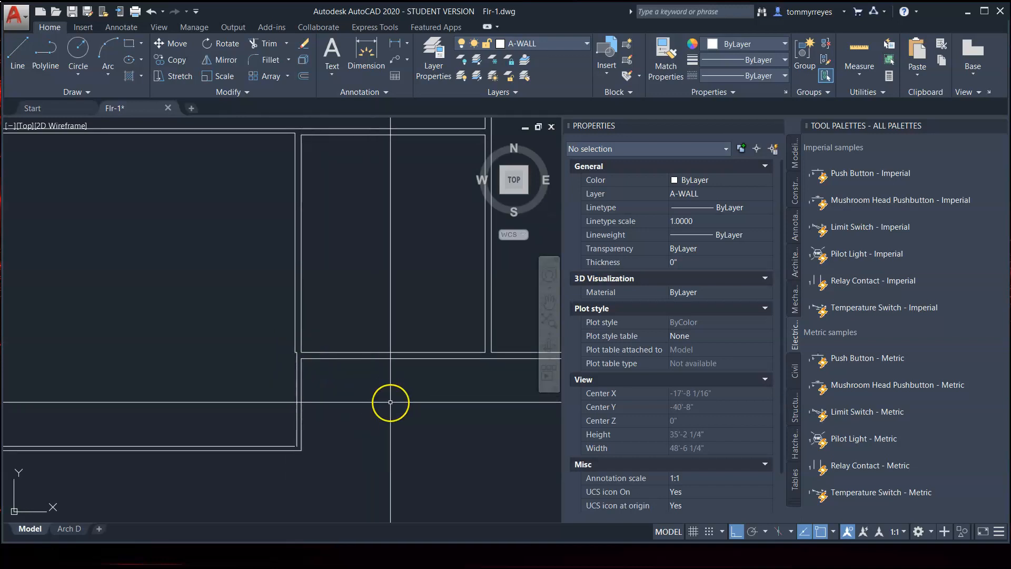
pyautogui.scroll(6, 301, 353)
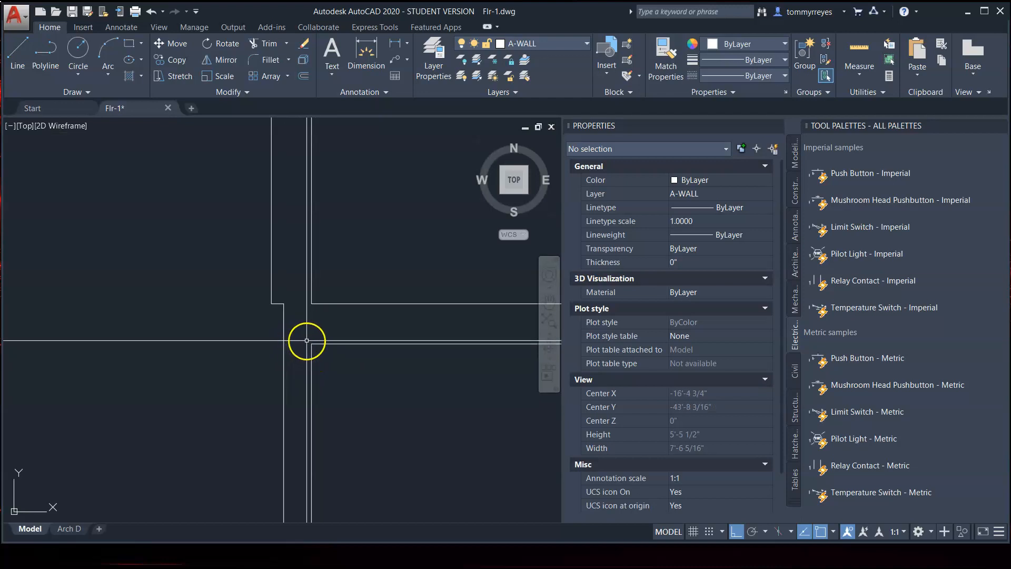
pyautogui.click(316, 338)
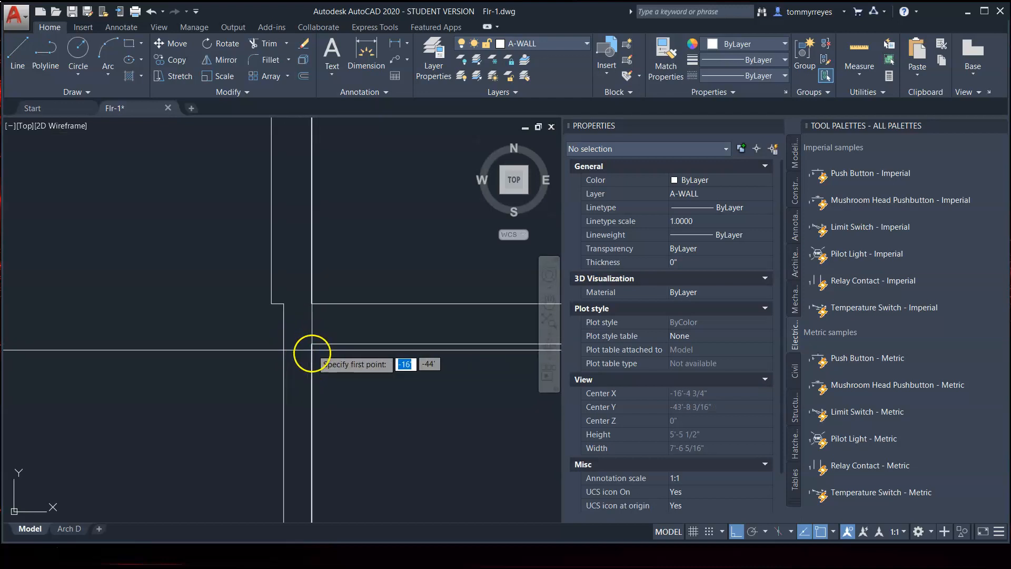
# - Trim the lower east inner wall line where it extends above the new horizontal line
pyautogui.write('tr')
pyautogui.press('space')
pyautogui.press('space')
pyautogui.click(282, 324)
pyautogui.press('Escape')
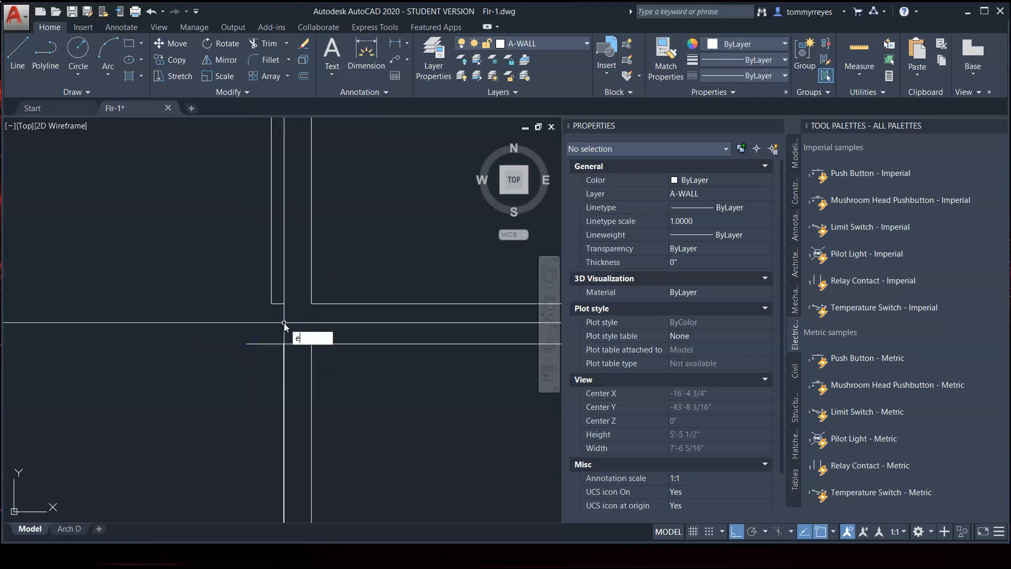
pyautogui.press('Escape')
# - Fillet the new horizontal line with the upper part of the east inner wall line and delete the leftover stub
pyautogui.write('f')
pyautogui.press('space')
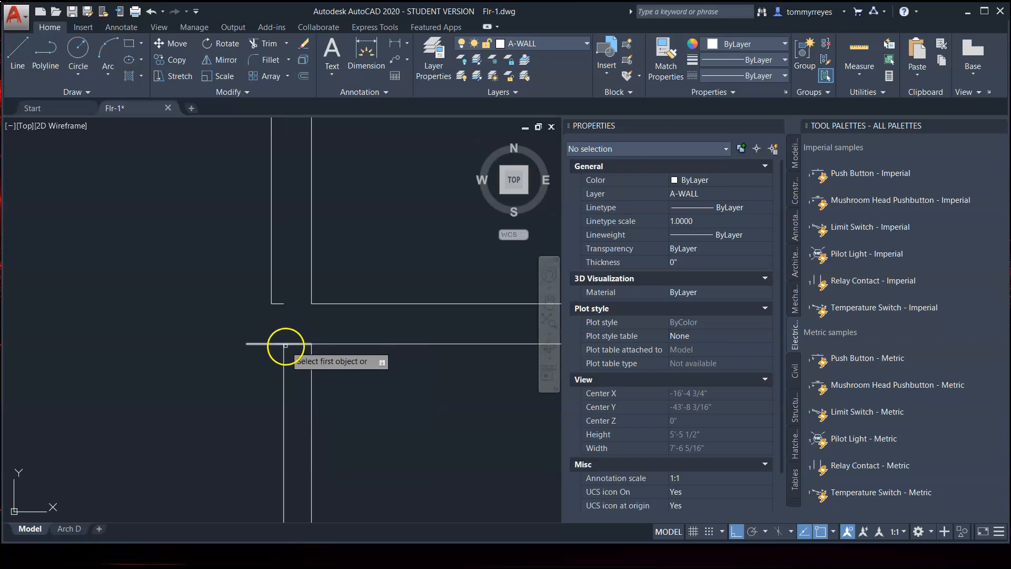
pyautogui.click(288, 343)
pyautogui.click(271, 298)
pyautogui.click(278, 304)
pyautogui.press('Delete')
# - Trim the horizontal line between the two lines of the square room's lower east wall
pyautogui.write('tr')
pyautogui.press('space')
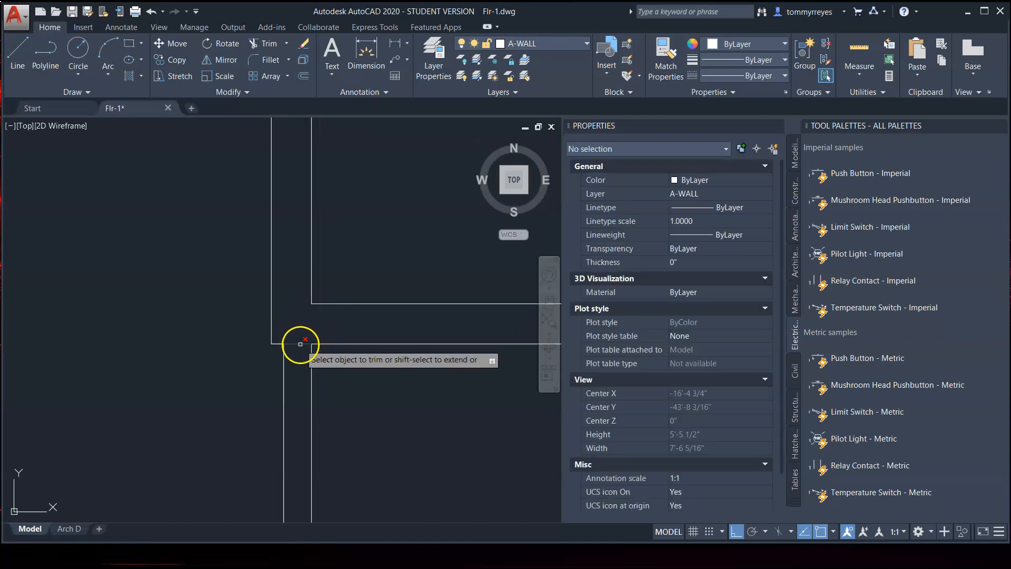
pyautogui.press('Escape')
# - Fillet the square room's inner south wall line with its inner east wall line to close the southeast inside corner
pyautogui.scroll(-10, 302, 348)
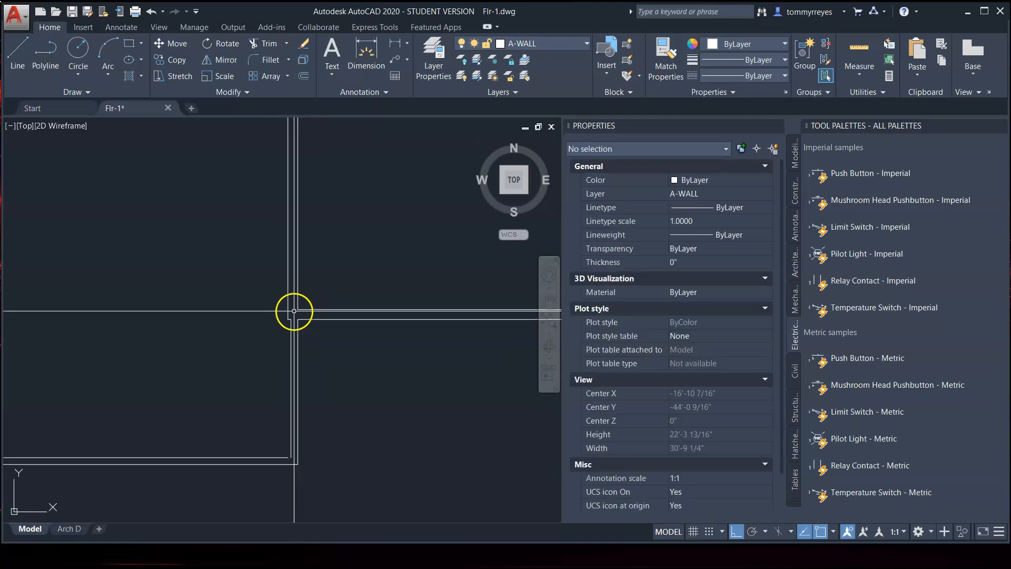
pyautogui.scroll(12, 316, 364)
pyautogui.write('f')
pyautogui.press('space')
pyautogui.click(222, 373)
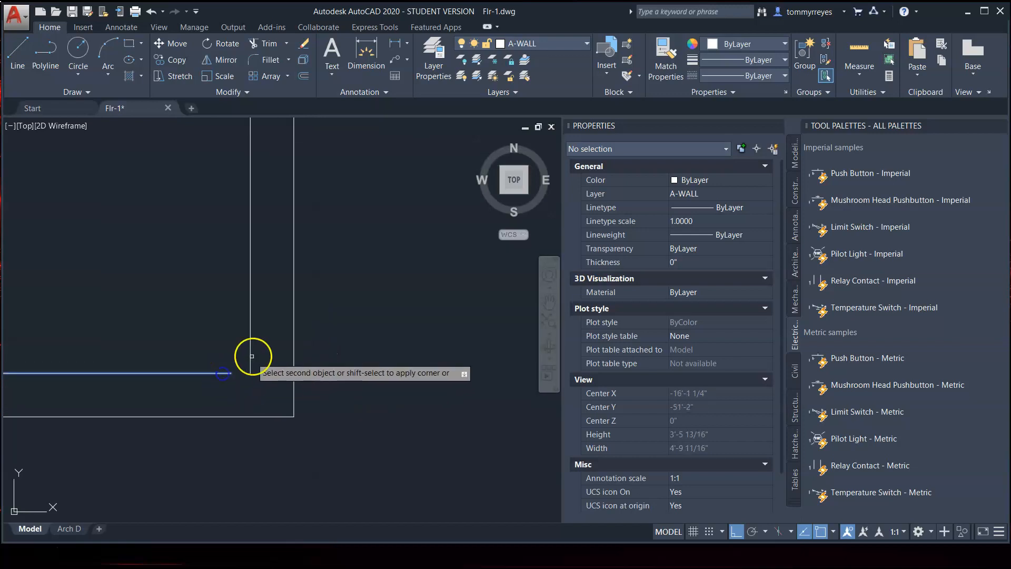
pyautogui.click(251, 356)
# - Examine the wall corners and junctions of the square room, the connecting room and the large east room for lines that still need cleaning up
pyautogui.press('space')
pyautogui.scroll(-8, 406, 469)
pyautogui.scroll(5, 408, 463)
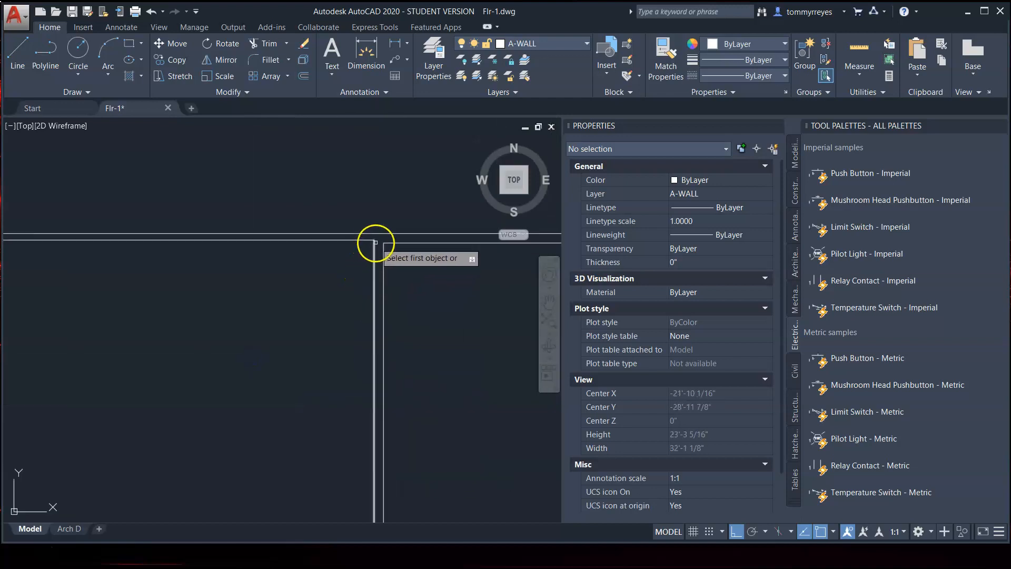
pyautogui.scroll(6, 379, 237)
pyautogui.scroll(-6, 325, 254)
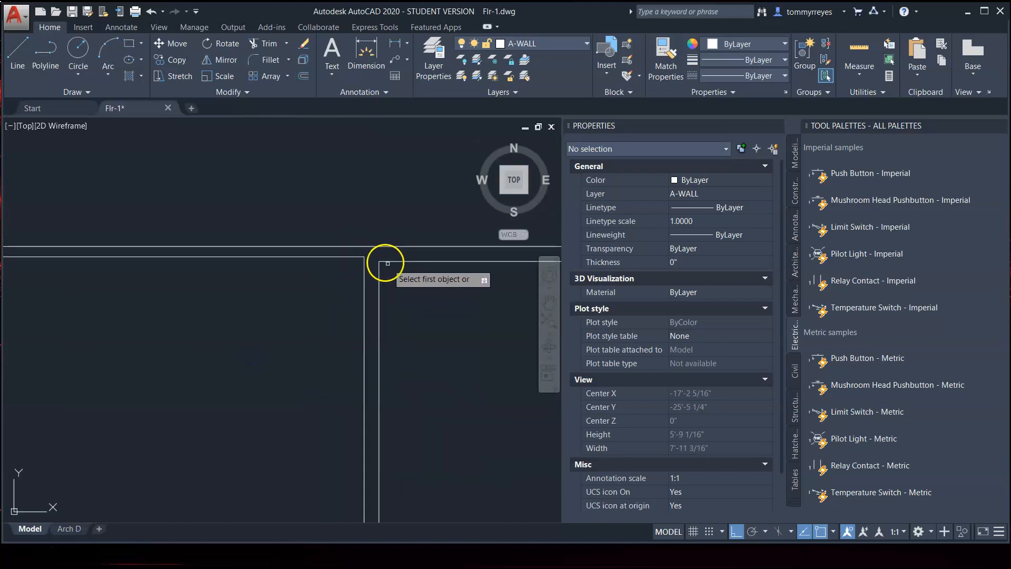
pyautogui.scroll(-6, 230, 230)
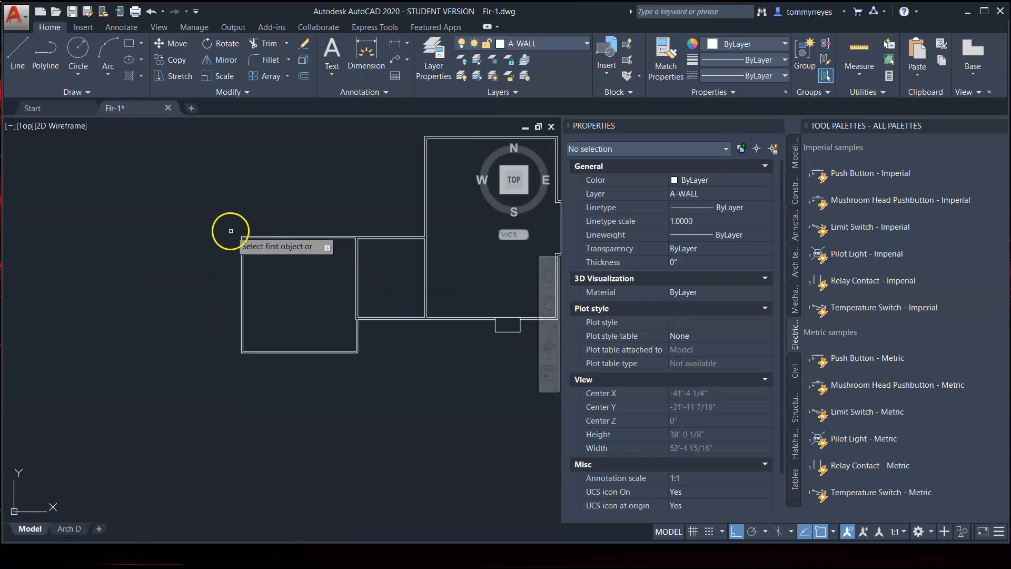
pyautogui.scroll(8, 246, 309)
pyautogui.scroll(-4, 43, 414)
pyautogui.scroll(-3, 149, 361)
pyautogui.scroll(5, 138, 355)
pyautogui.scroll(-2, 205, 384)
pyautogui.scroll(5, 364, 355)
pyautogui.scroll(-4, 153, 407)
pyautogui.scroll(-2, 203, 372)
pyautogui.scroll(3, 205, 375)
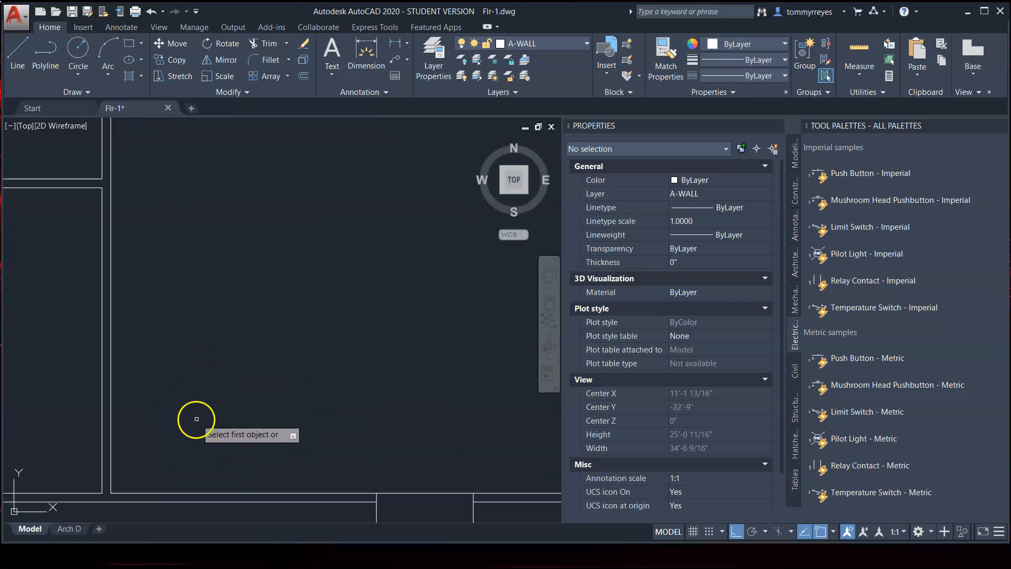
pyautogui.scroll(-3, 206, 432)
pyautogui.scroll(2, 305, 257)
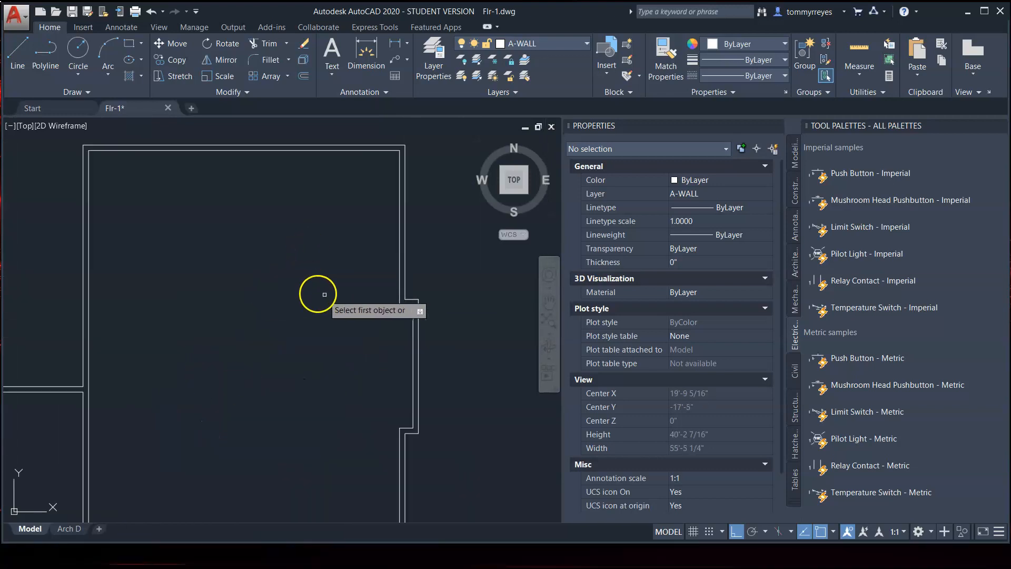
pyautogui.scroll(2, 421, 329)
pyautogui.scroll(-2, 451, 297)
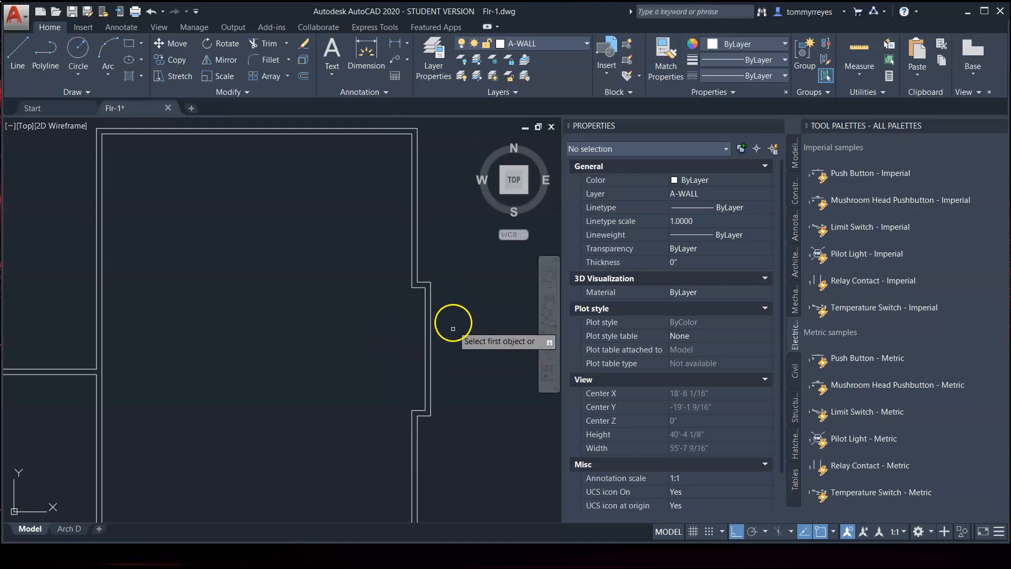